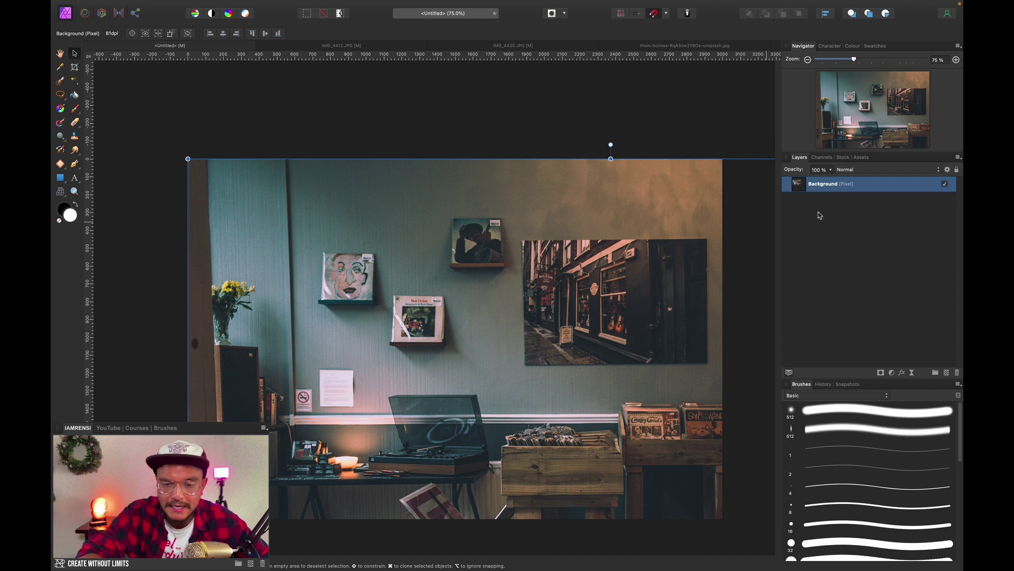
# Add a new empty pixel layer and set up Inpainting to sample current layer and below.
pyautogui.click(840, 214)
pyautogui.click(947, 373)
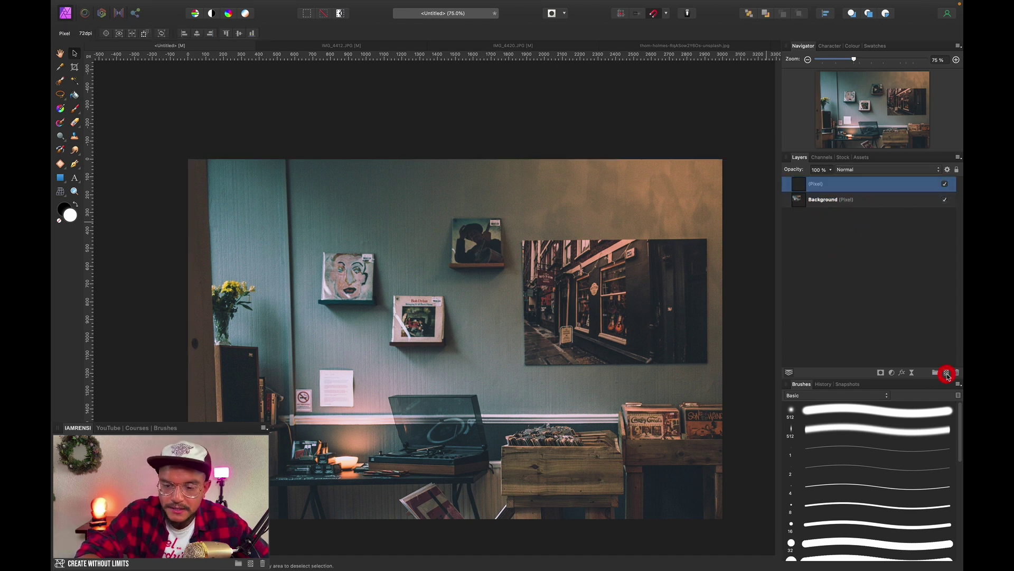
pyautogui.click(60, 164)
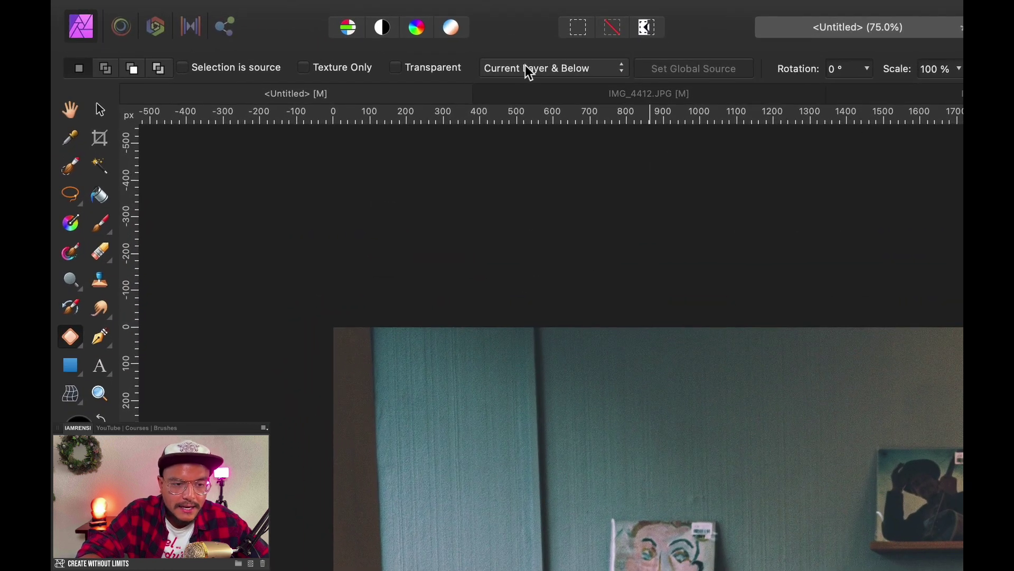
pyautogui.click(531, 71)
pyautogui.click(531, 73)
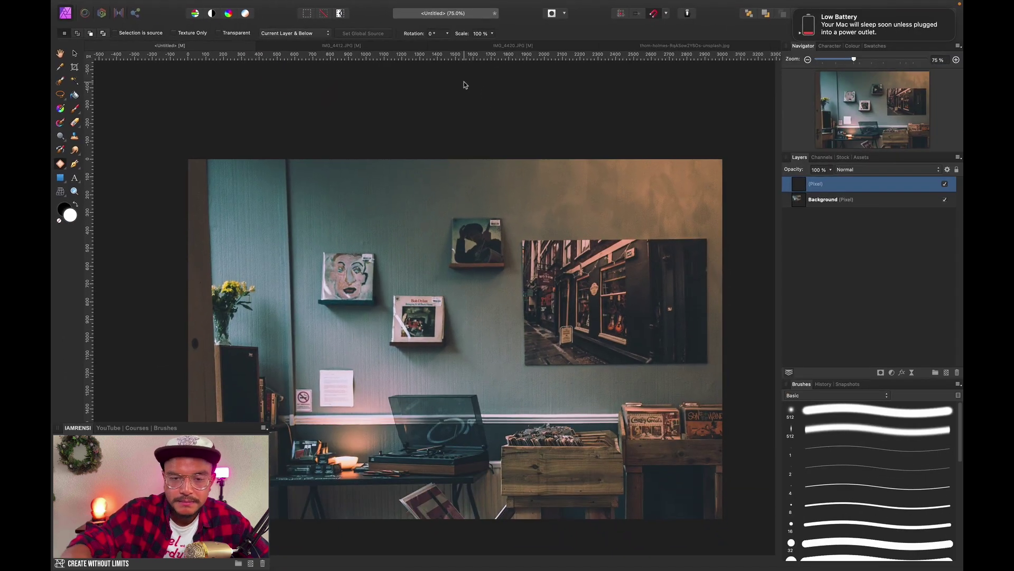
pyautogui.press('super+equal')
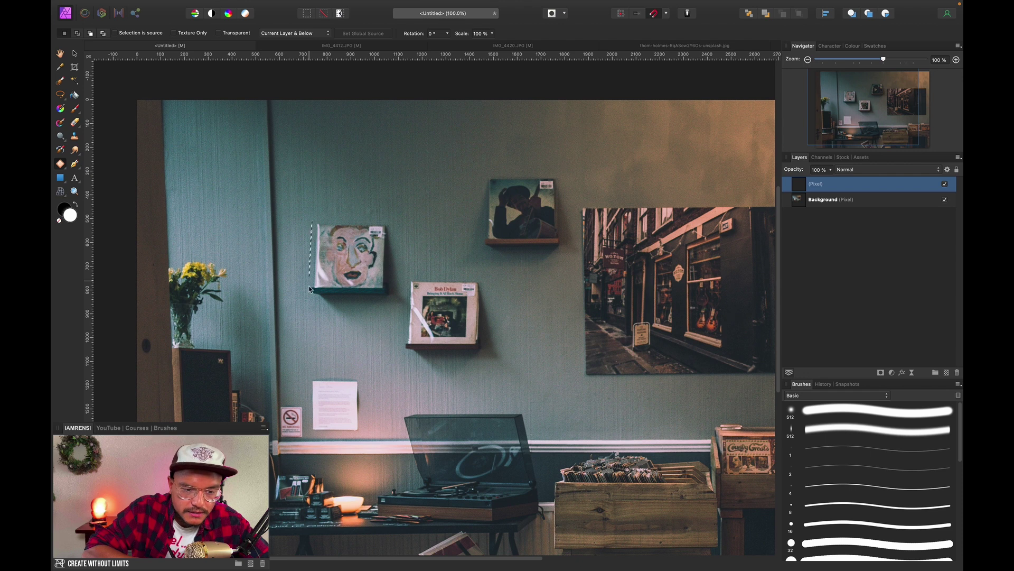
# Inpaint away the face painting and patch out the Bob Dylan album.
pyautogui.moveTo(309, 289)
pyautogui.mouseDown()
pyautogui.moveTo(347, 324)
pyautogui.moveTo(387, 307)
pyautogui.moveTo(400, 271)
pyautogui.moveTo(383, 219)
pyautogui.mouseUp()
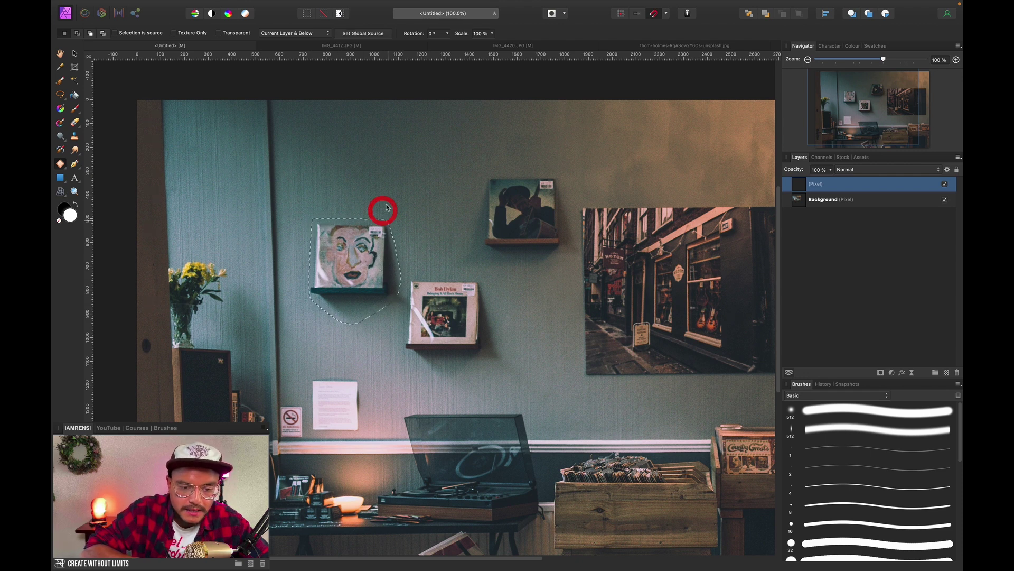
pyautogui.press('Delete')
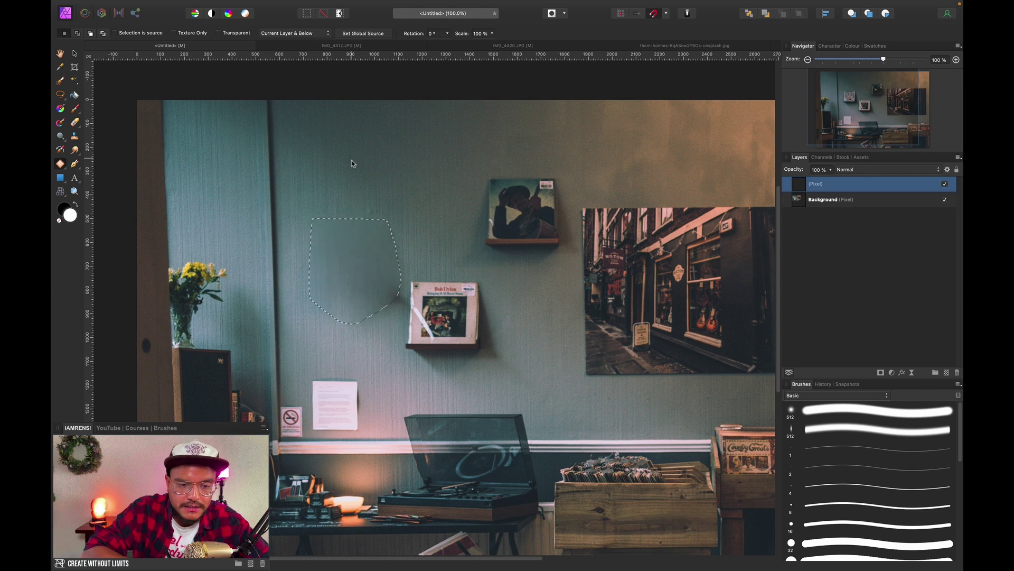
pyautogui.click(352, 162)
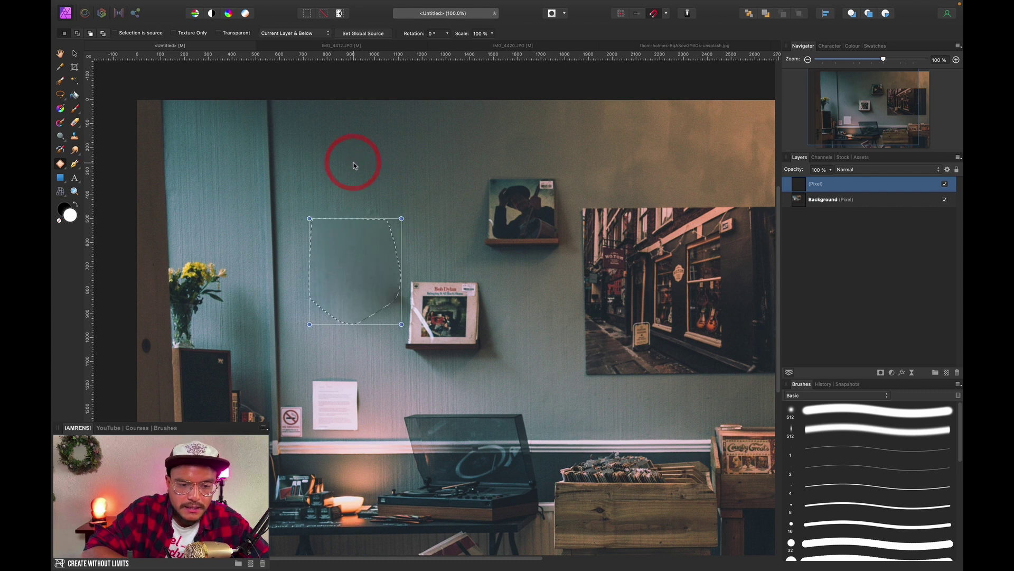
pyautogui.click(356, 168)
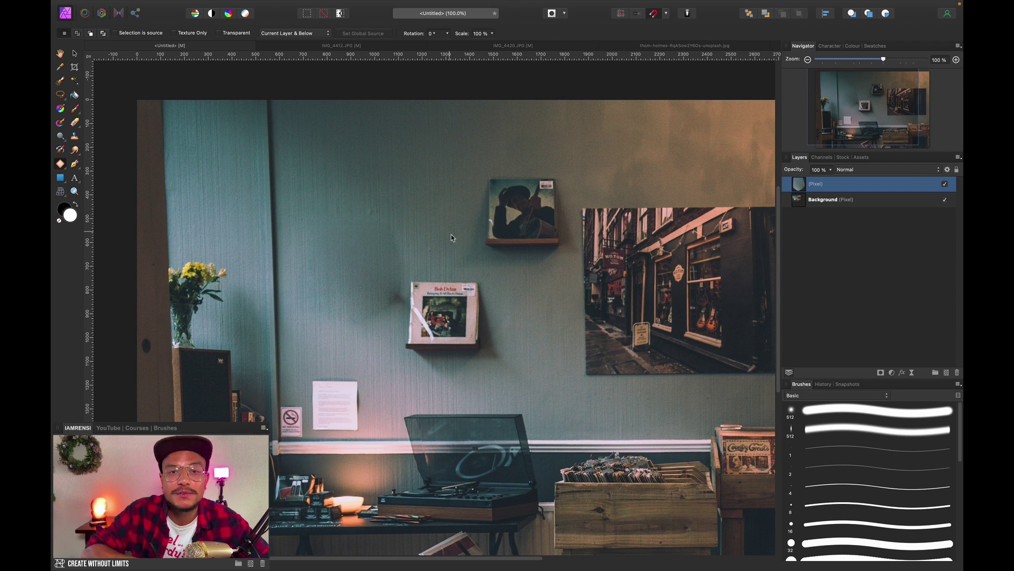
pyautogui.moveTo(412, 276)
pyautogui.mouseDown()
pyautogui.moveTo(507, 353)
pyautogui.moveTo(418, 274)
pyautogui.mouseUp()
pyautogui.click(372, 169)
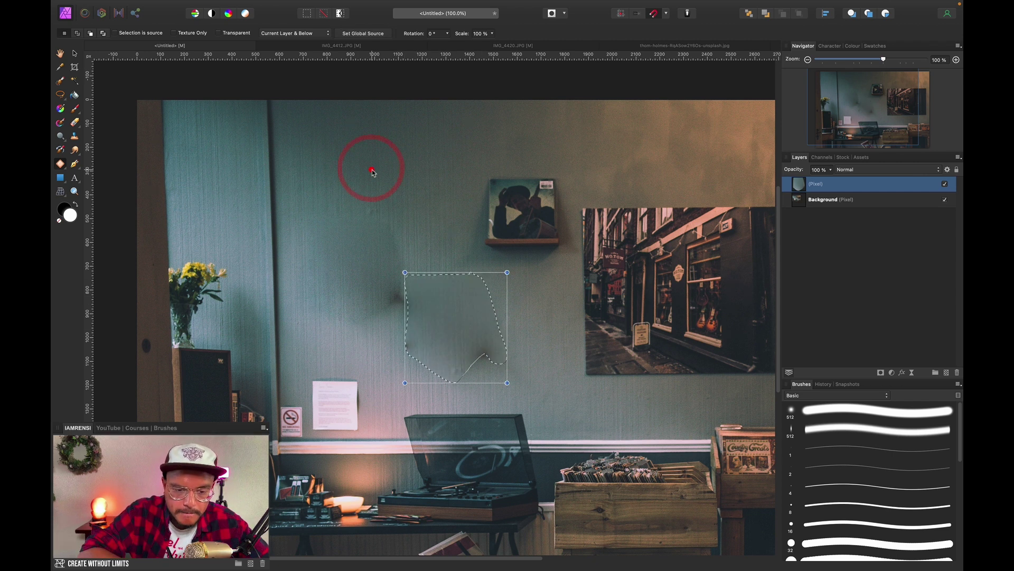
pyautogui.press('super+d')
# Patch out the albums above the shelf with clean wall texture.
pyautogui.moveTo(455, 357); pyautogui.dragTo(458, 356)
pyautogui.click(448, 337)
pyautogui.moveTo(521, 224); pyautogui.dragTo(523, 222)
pyautogui.click(437, 188)
pyautogui.moveTo(388, 224); pyautogui.dragTo(394, 222)
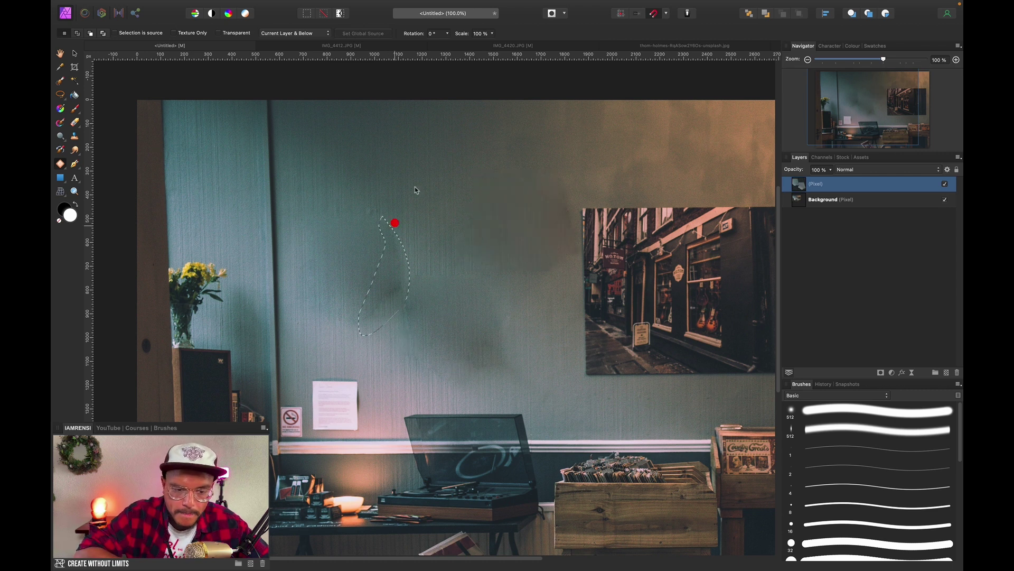
# Patch over a dark smudge and the framed street photo with wall texture.
pyautogui.click(417, 190)
pyautogui.moveTo(496, 346); pyautogui.dragTo(505, 344)
pyautogui.click(480, 263)
pyautogui.moveTo(586, 245); pyautogui.dragTo(453, 243)
pyautogui.moveTo(439, 196)
pyautogui.mouseDown()
pyautogui.moveTo(713, 283)
pyautogui.moveTo(440, 195)
pyautogui.moveTo(443, 215)
pyautogui.mouseUp()
pyautogui.click(295, 227)
pyautogui.moveTo(443, 177); pyautogui.dragTo(473, 206)
# Patch the remaining smudged wall areas with cleaner wall from nearby.
pyautogui.click(390, 147)
pyautogui.press('super+0')
pyautogui.moveTo(373, 307); pyautogui.dragTo(375, 302)
pyautogui.click(351, 156)
pyautogui.moveTo(338, 224); pyautogui.dragTo(342, 226)
pyautogui.click(377, 185)
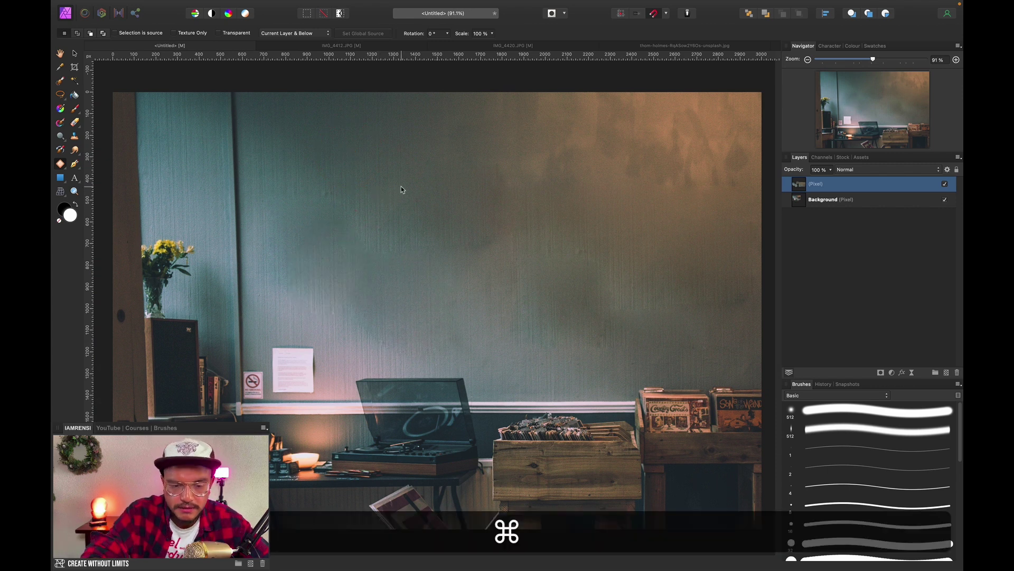
pyautogui.moveTo(467, 229); pyautogui.dragTo(405, 242)
pyautogui.moveTo(496, 233); pyautogui.dragTo(496, 234)
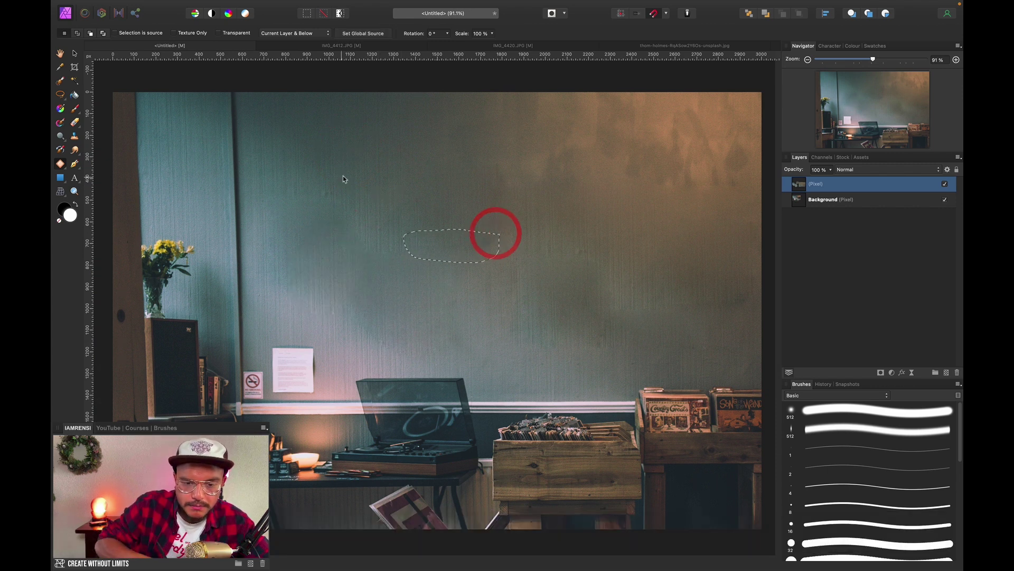
pyautogui.click(342, 177)
# Fit the image and toggle the retouch layer to compare before and after.
pyautogui.press('super+0')
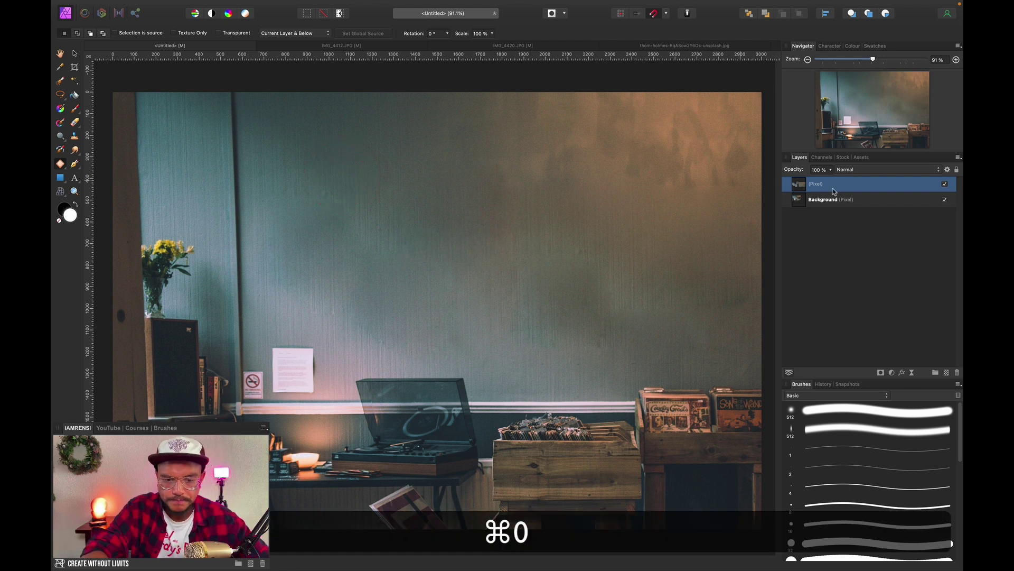
pyautogui.click(944, 183)
pyautogui.click(945, 184)
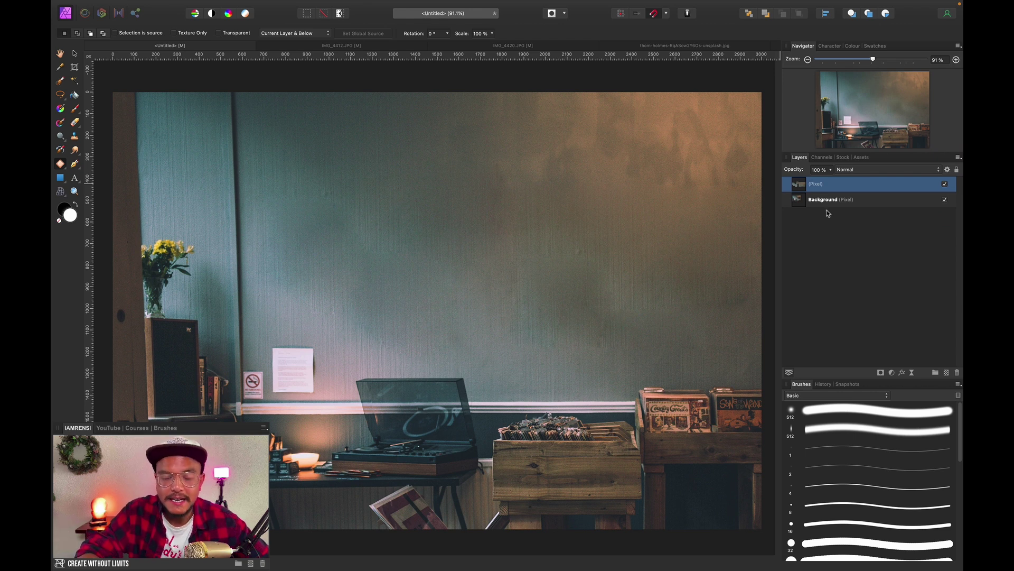
# Enable the mask and copy the rens cut-out of the man from IMG_4412.
pyautogui.click(341, 45)
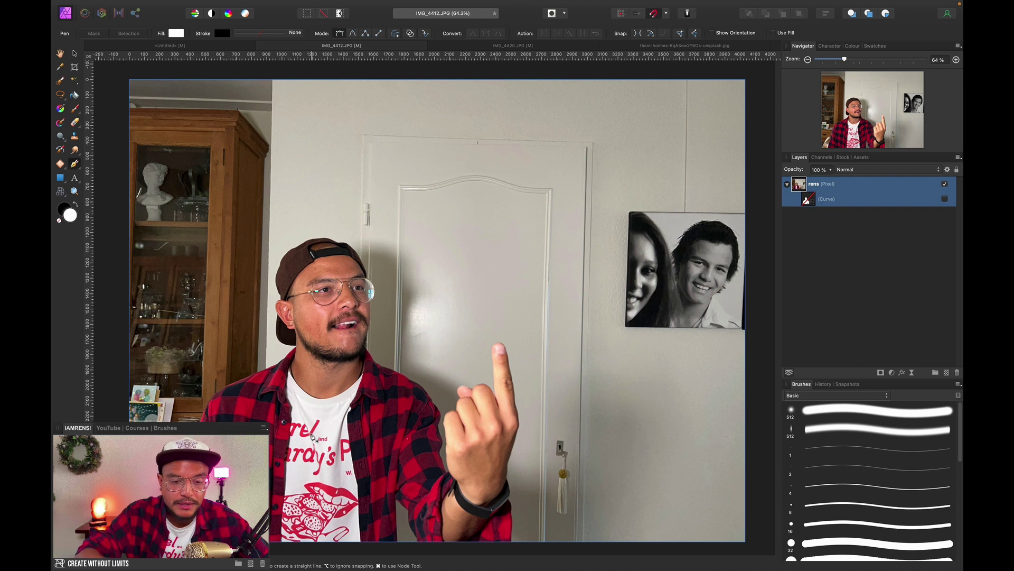
pyautogui.click(945, 199)
pyautogui.click(852, 224)
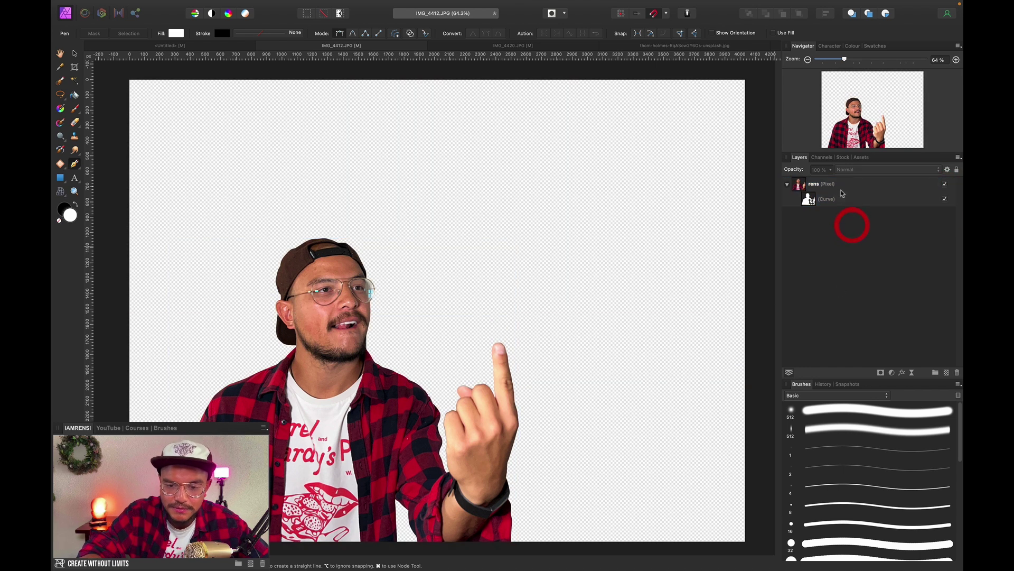
pyautogui.click(843, 185)
pyautogui.press('super+c')
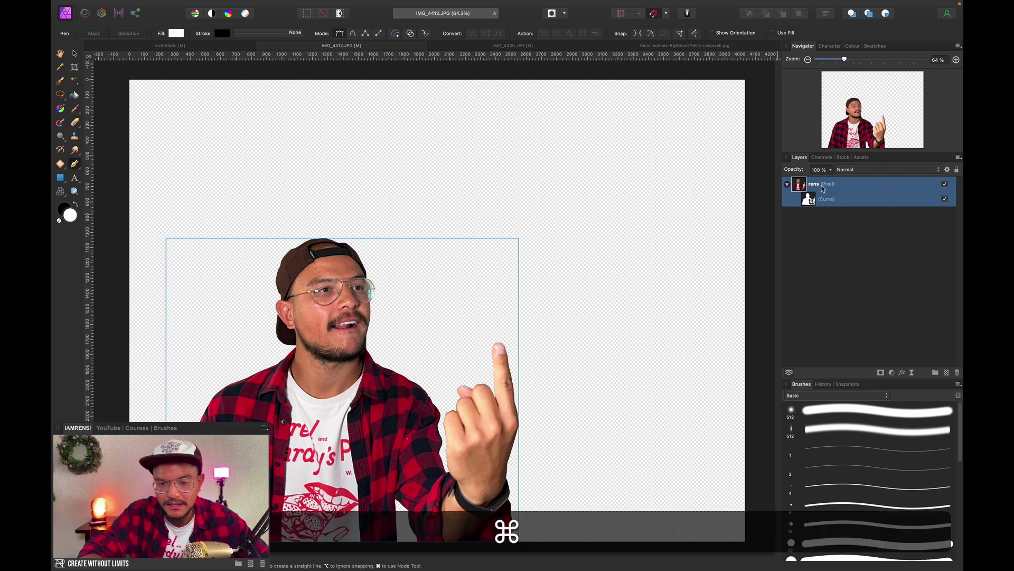
# Paste the man into the Untitled composite and move him to the room's left edge.
pyautogui.click(204, 46)
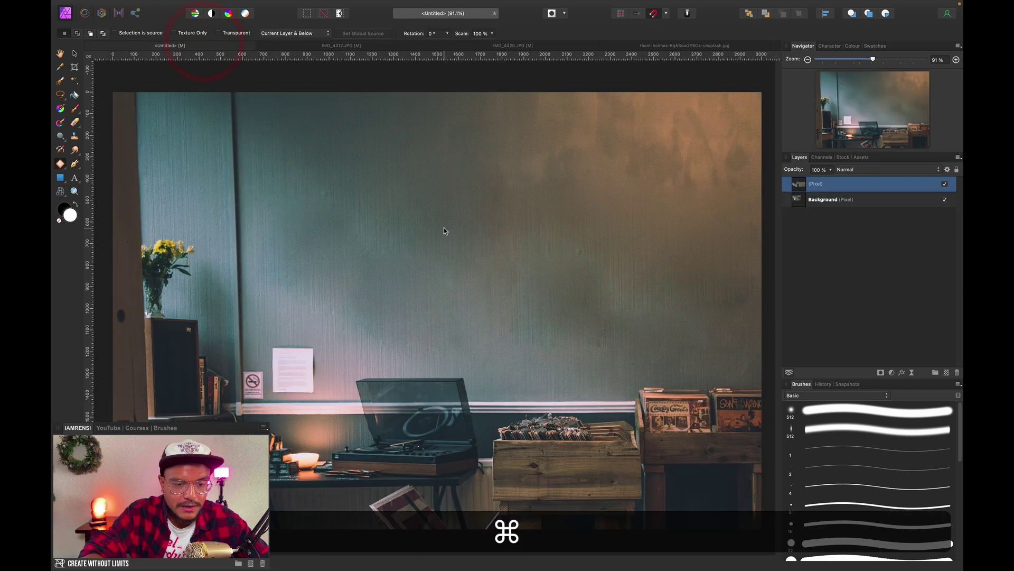
pyautogui.press('super+v')
pyautogui.press('super+minus')
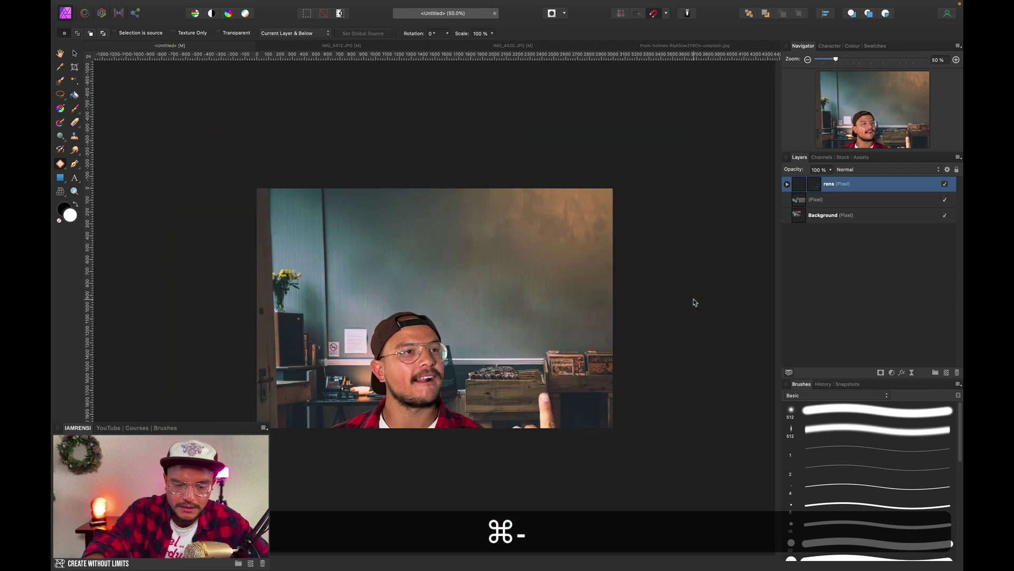
pyautogui.press('v')
pyautogui.moveTo(434, 396); pyautogui.dragTo(427, 311)
pyautogui.moveTo(418, 276); pyautogui.dragTo(398, 269)
pyautogui.click(879, 262)
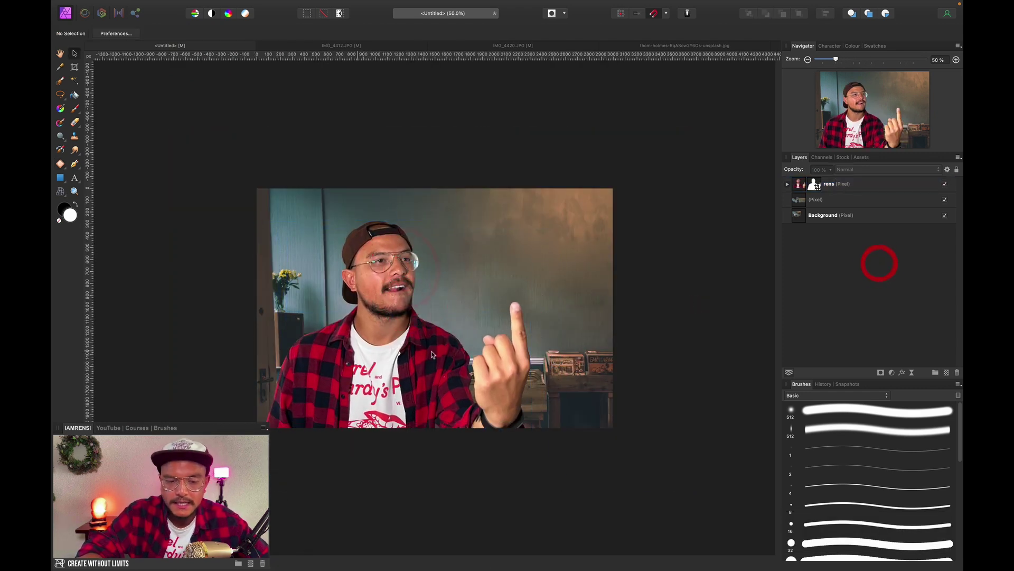
# Enable the camera's cut-out mask in IMG_4420 and copy the camera layer.
pyautogui.click(518, 47)
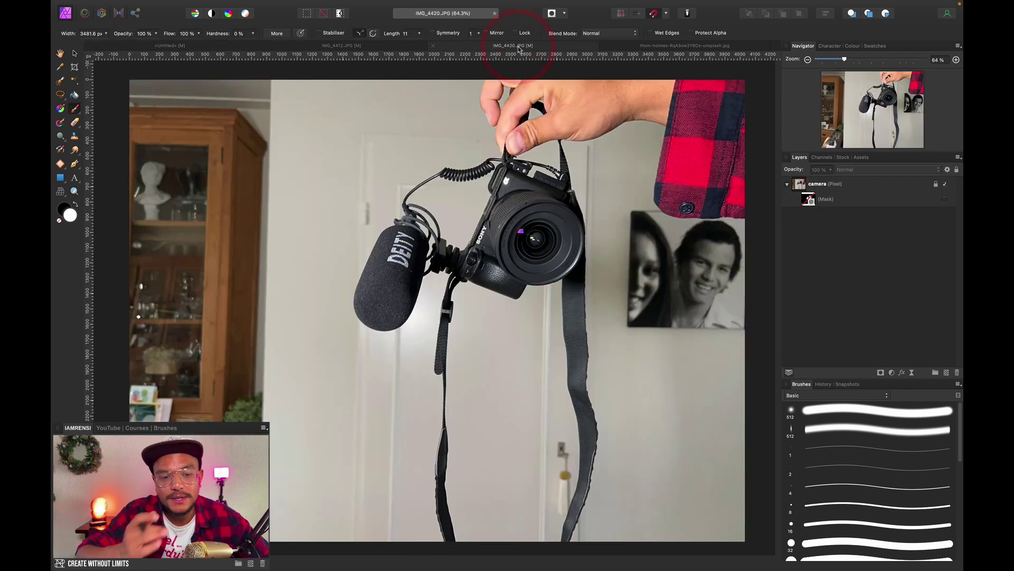
pyautogui.press('b')
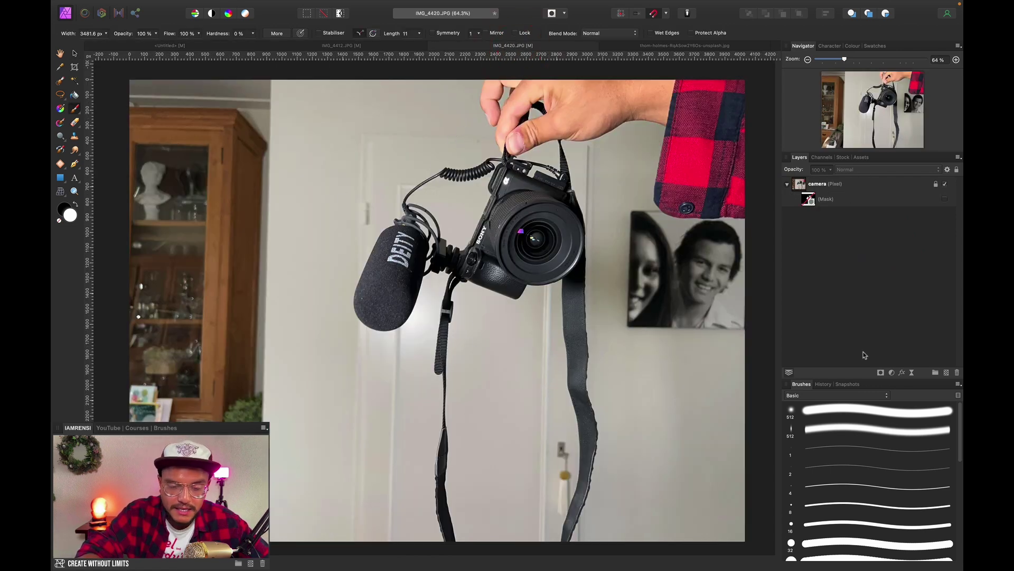
pyautogui.click(945, 199)
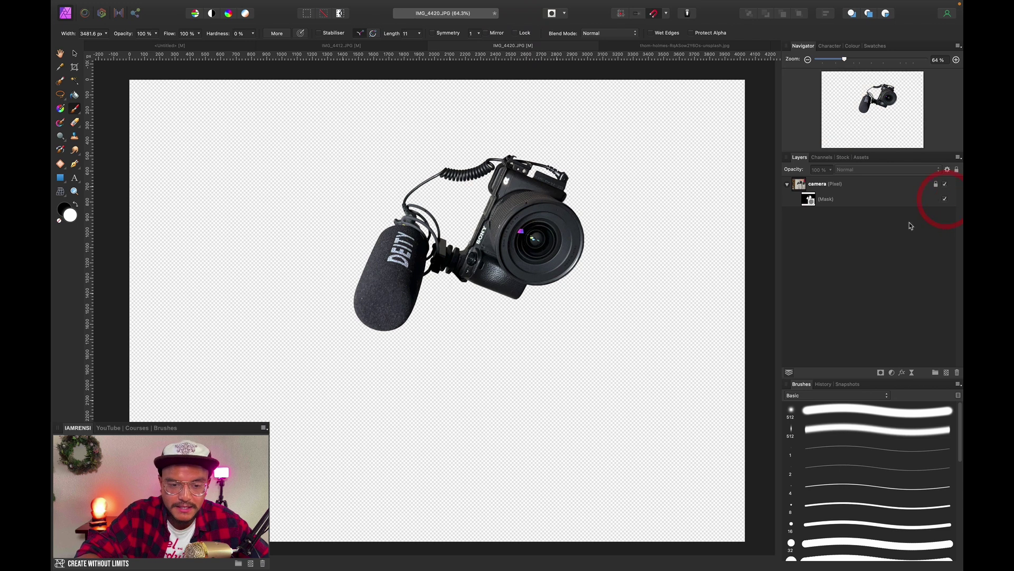
pyautogui.click(822, 200)
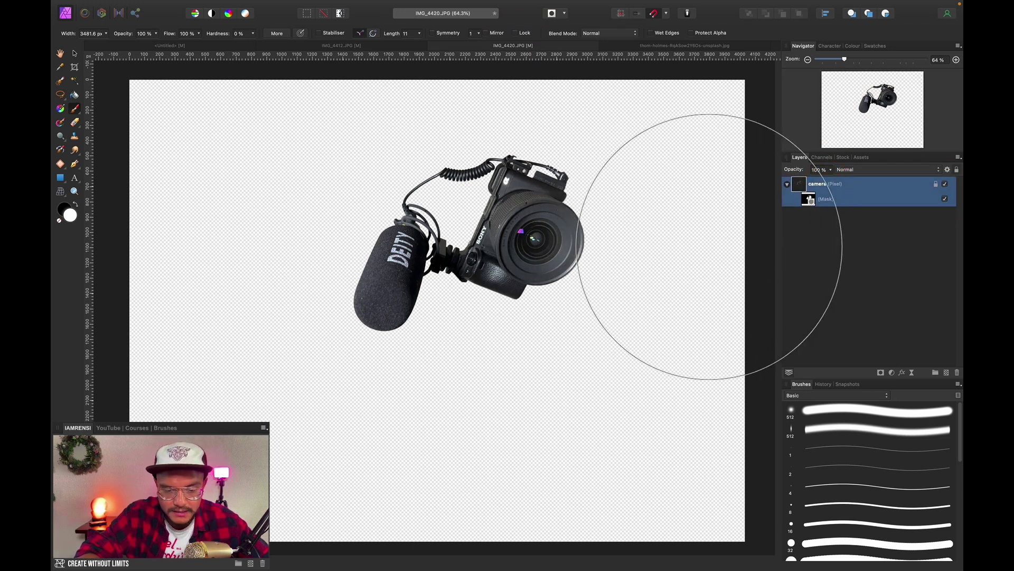
pyautogui.press('v')
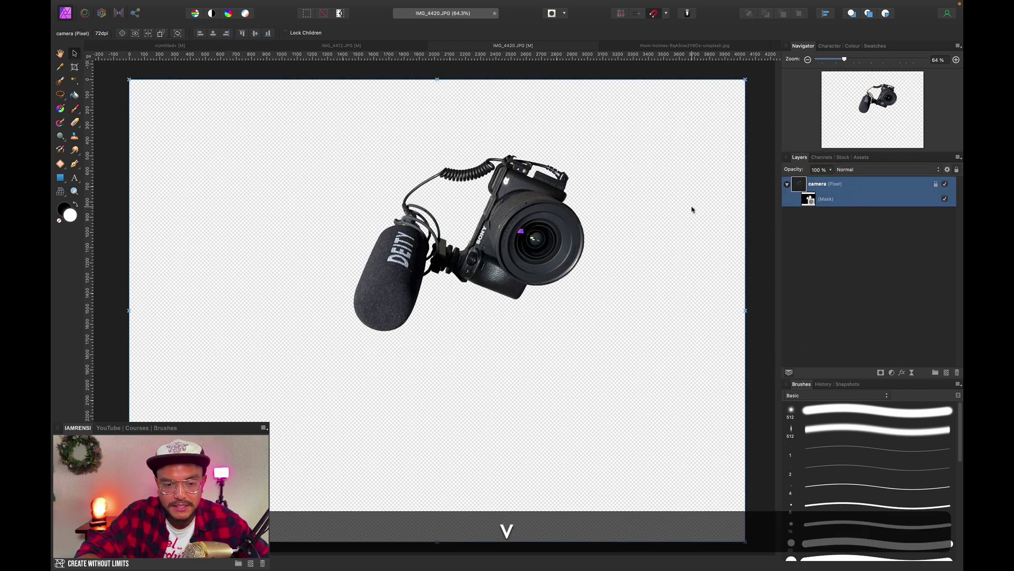
pyautogui.press('super+c')
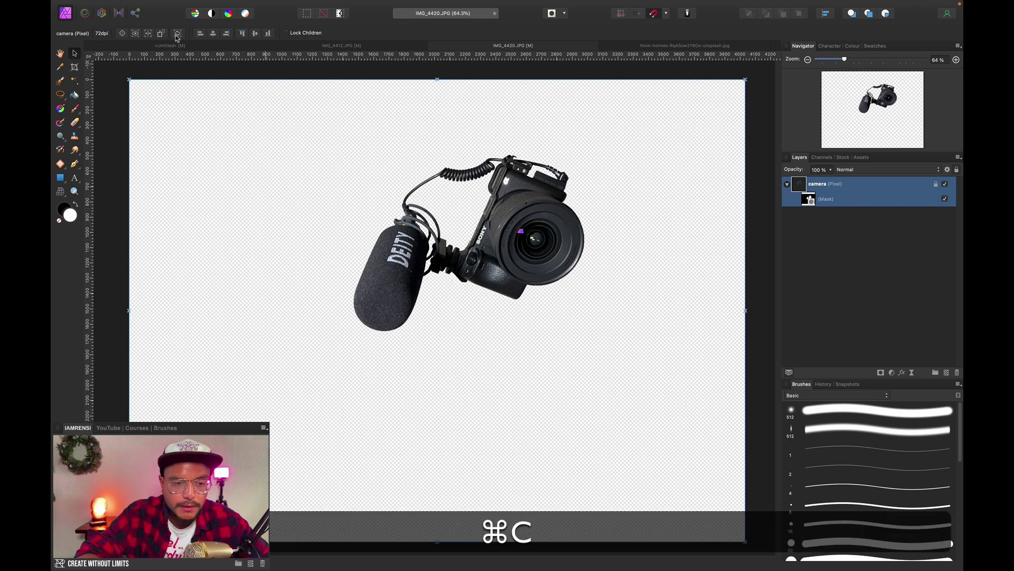
# Paste the camera into the Untitled composite and drag it over the man's face.
pyautogui.click(150, 47)
pyautogui.press('super+v')
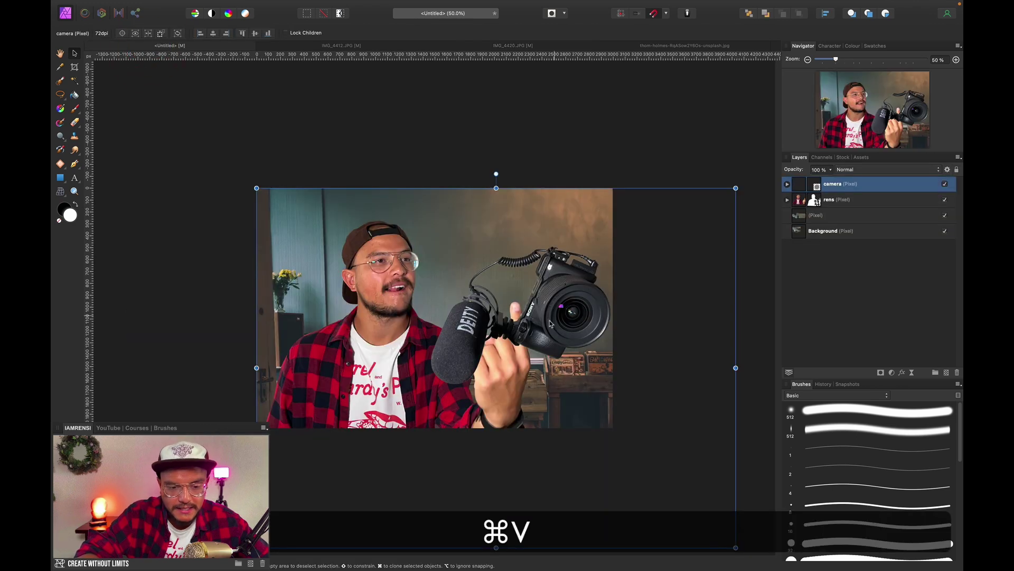
pyautogui.moveTo(602, 311); pyautogui.dragTo(575, 274)
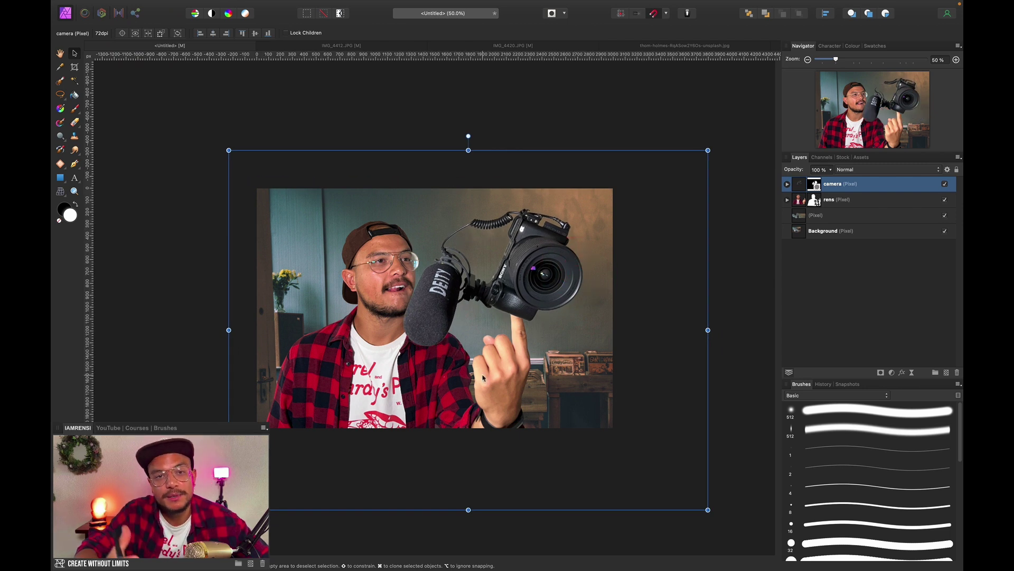
pyautogui.moveTo(526, 304); pyautogui.dragTo(510, 286)
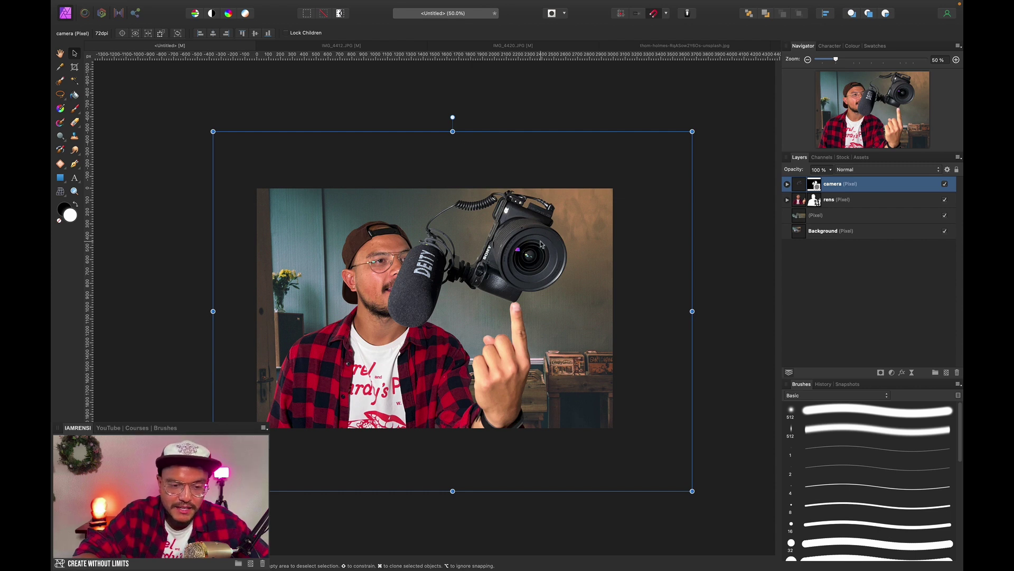
pyautogui.moveTo(541, 244); pyautogui.dragTo(423, 260)
pyautogui.click(841, 199)
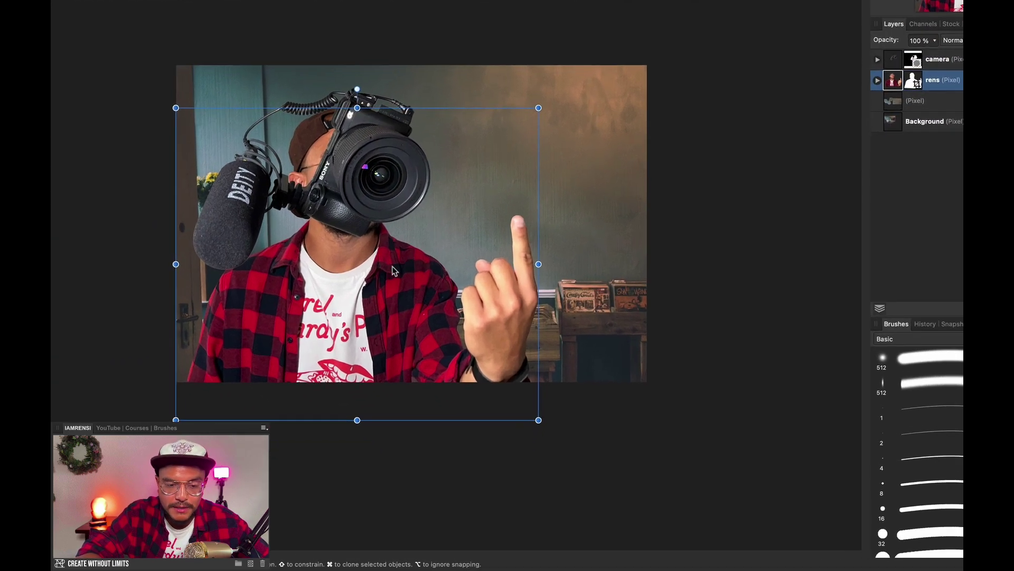
# Flip the man's layer horizontally, tilt it slightly and shrink it so his fingertip sits under the camera.
pyautogui.rightClick(405, 197)
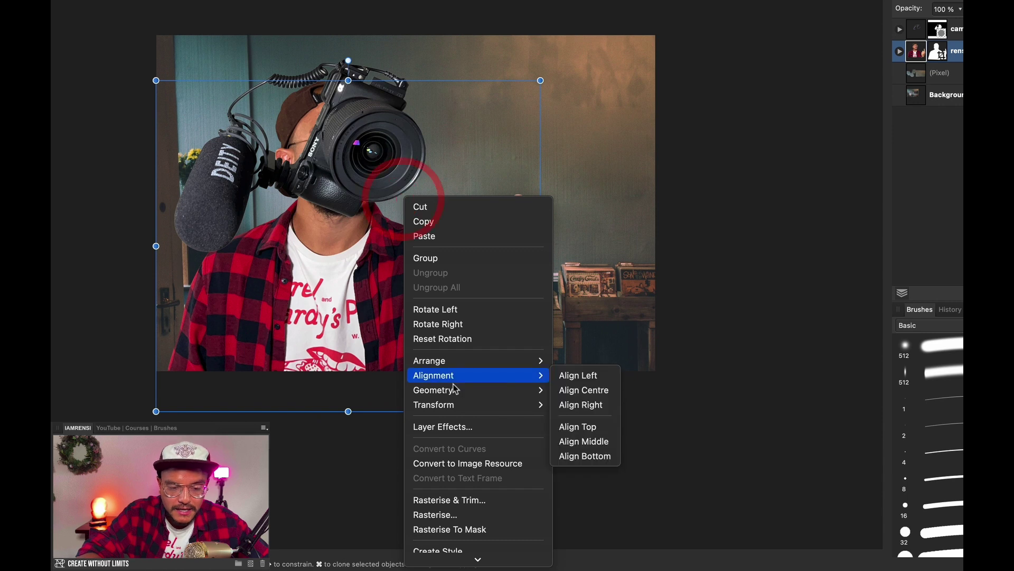
pyautogui.moveTo(453, 404)
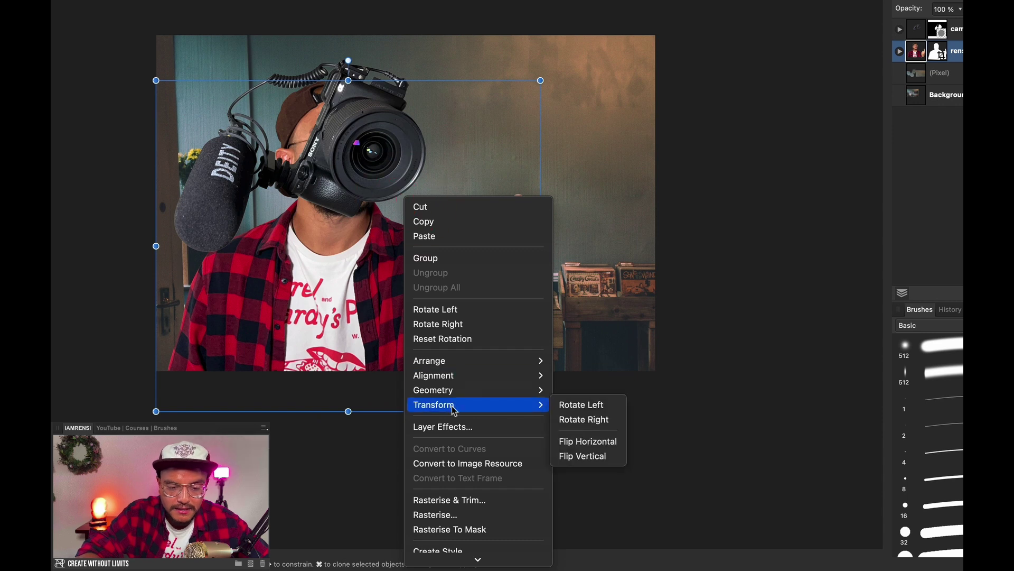
pyautogui.click(571, 442)
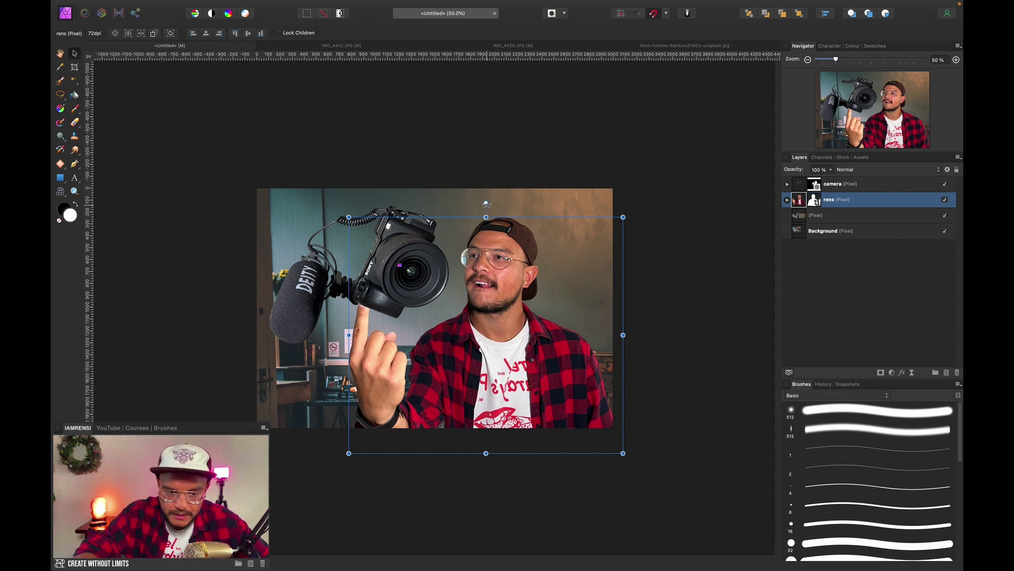
pyautogui.moveTo(486, 202); pyautogui.dragTo(476, 203)
pyautogui.moveTo(343, 228); pyautogui.dragTo(363, 241)
pyautogui.moveTo(449, 311); pyautogui.dragTo(457, 313)
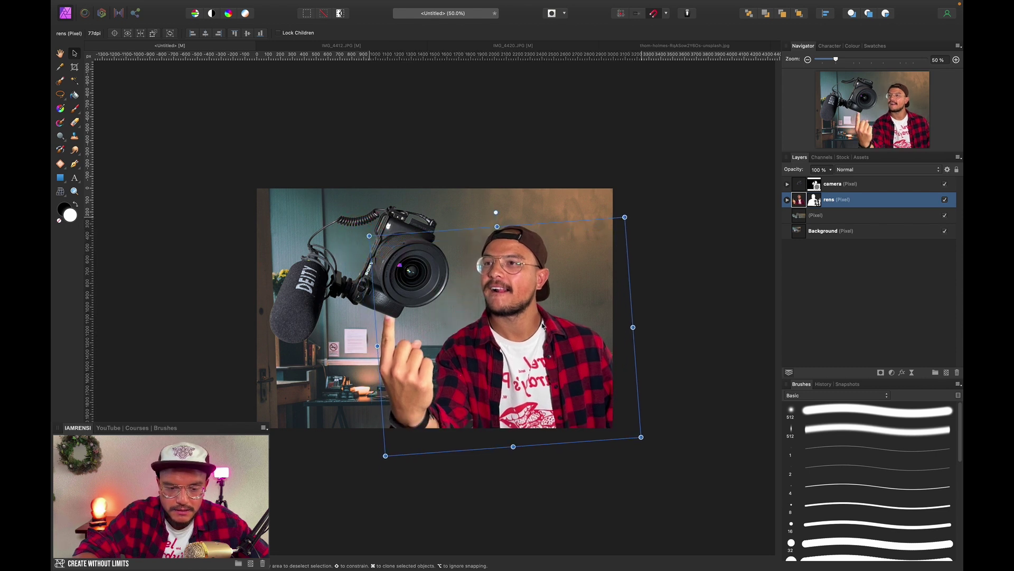
pyautogui.click(904, 316)
# Scale the camera down from its centre and position it above the man's fingertip.
pyautogui.click(840, 184)
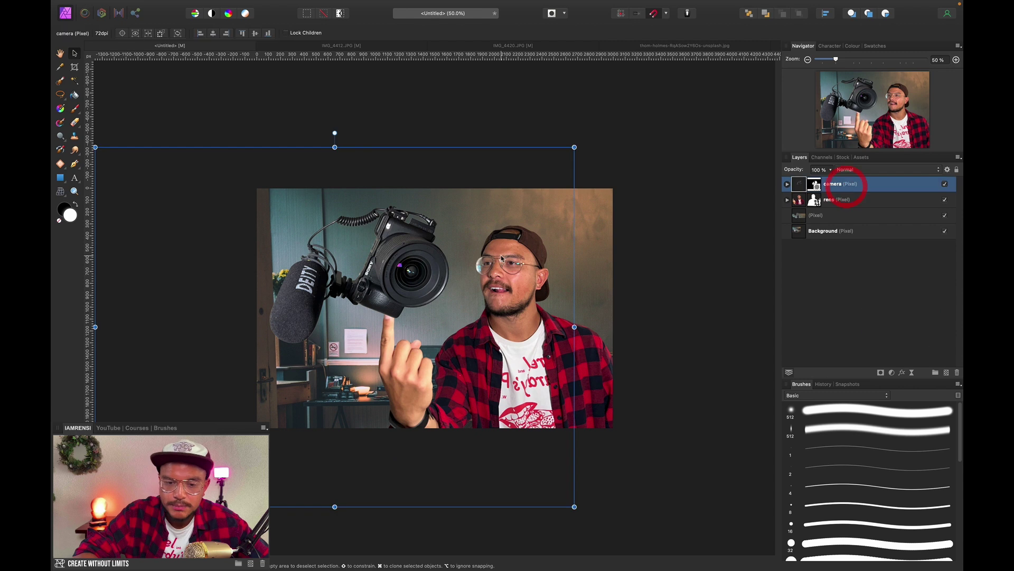
pyautogui.press('super')
pyautogui.moveTo(577, 145); pyautogui.dragTo(541, 199)
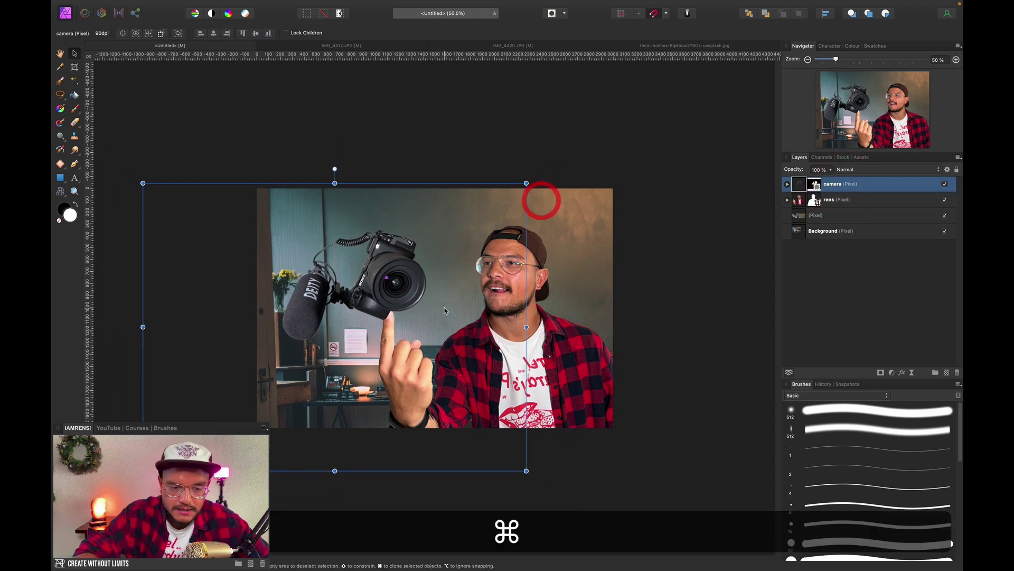
pyautogui.moveTo(444, 311); pyautogui.dragTo(449, 300)
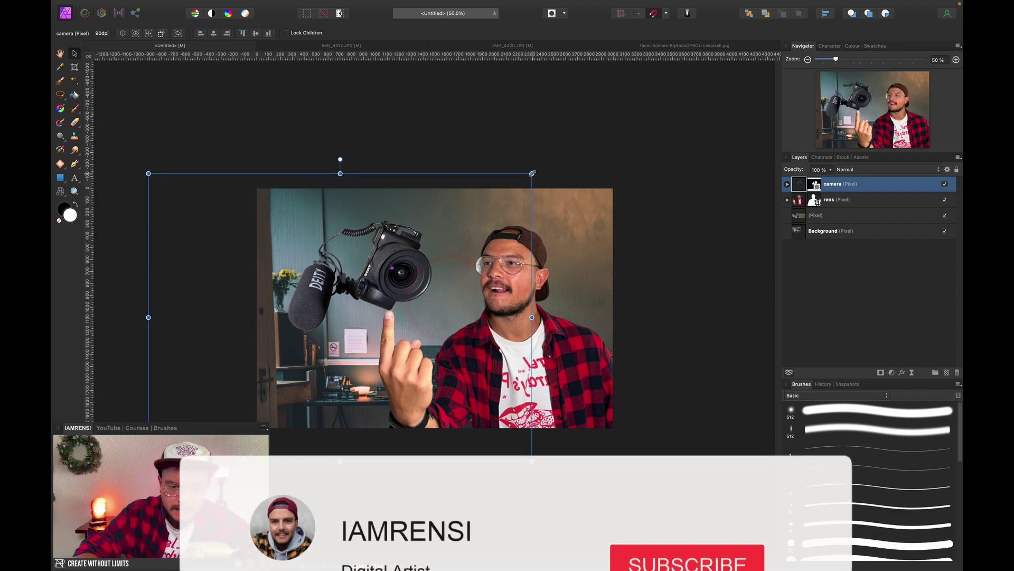
pyautogui.moveTo(532, 173); pyautogui.dragTo(538, 169)
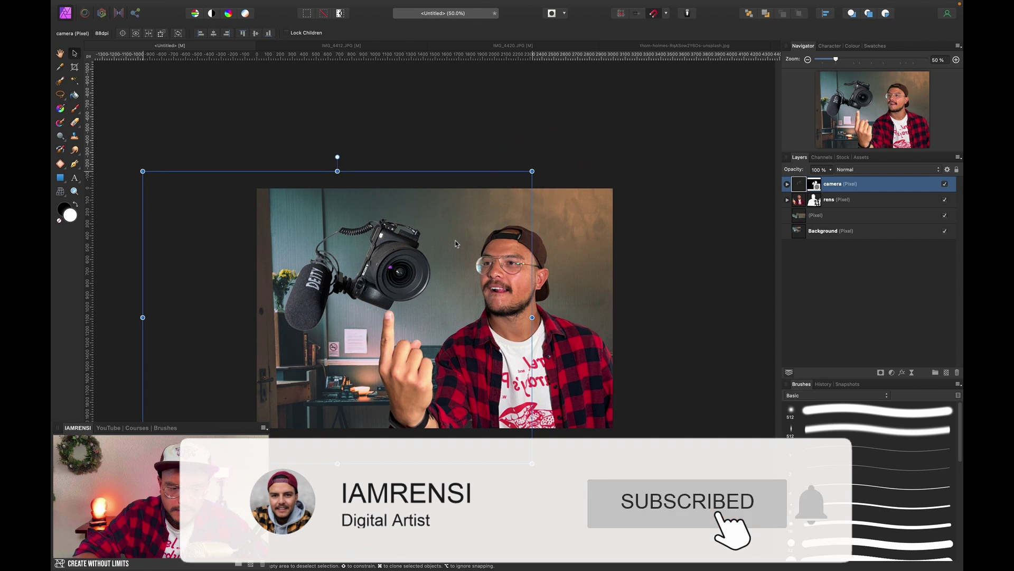
pyautogui.moveTo(453, 237); pyautogui.dragTo(448, 240)
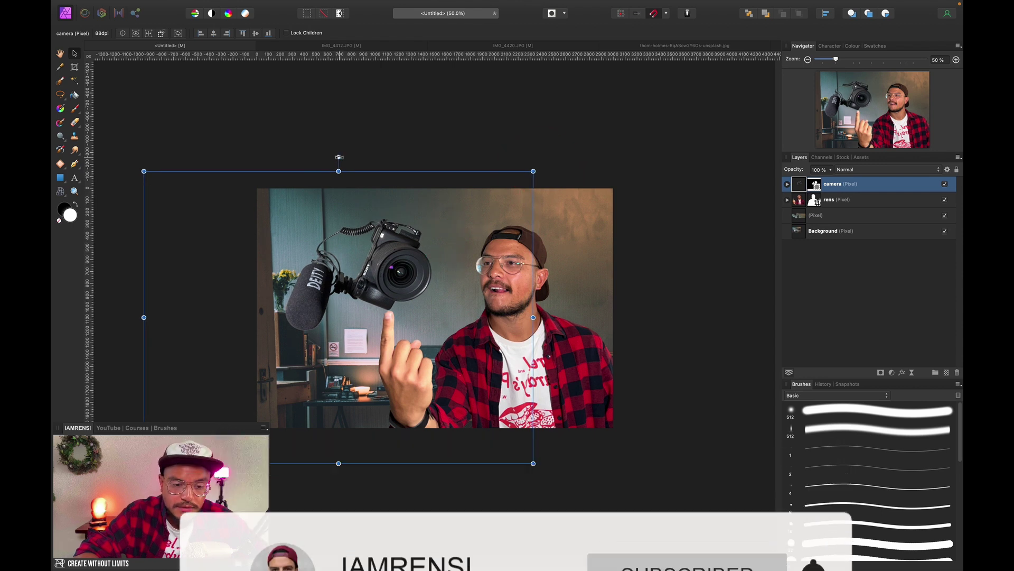
pyautogui.click(339, 157)
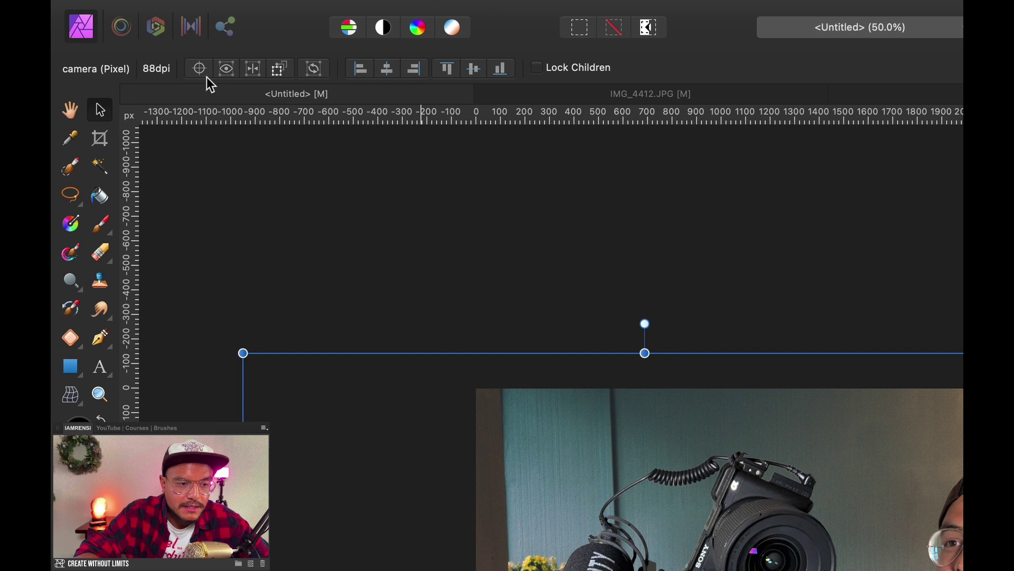
# Move the rotation origin to the fingertip and rotate the camera about 3° around it.
pyautogui.click(201, 71)
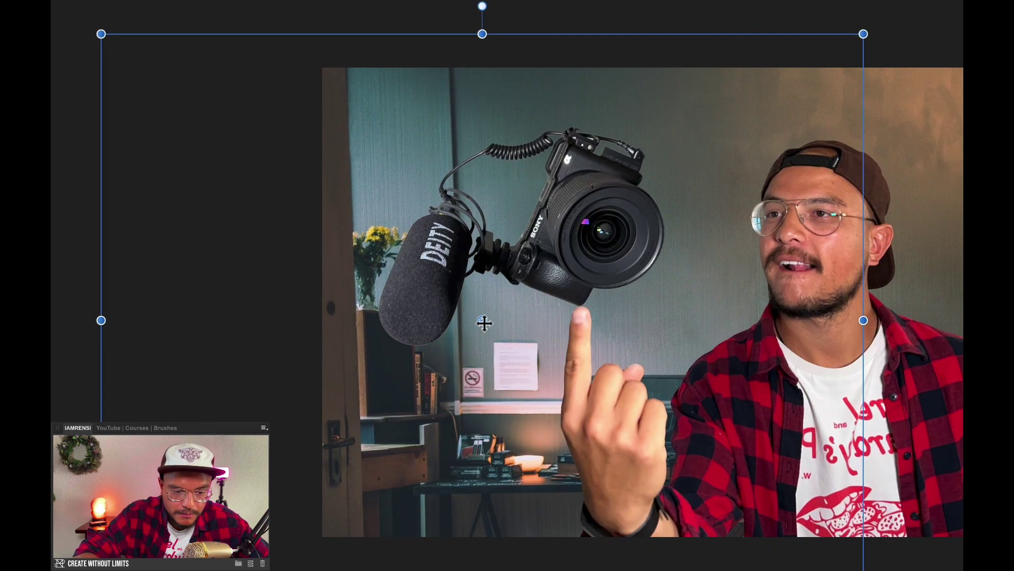
pyautogui.moveTo(494, 345)
pyautogui.mouseDown()
pyautogui.moveTo(555, 348)
pyautogui.moveTo(591, 334)
pyautogui.mouseUp()
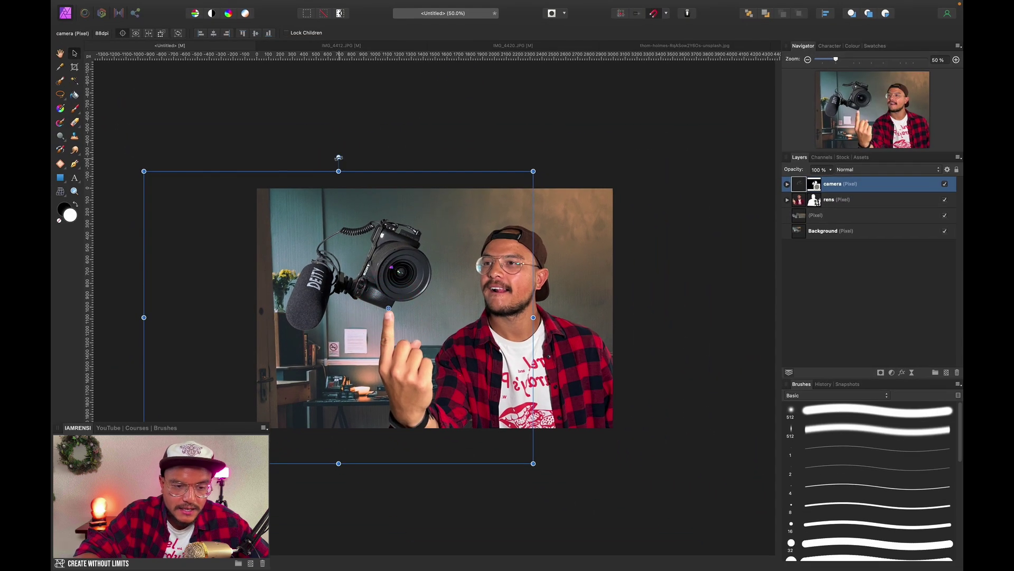
pyautogui.moveTo(340, 159); pyautogui.dragTo(394, 152)
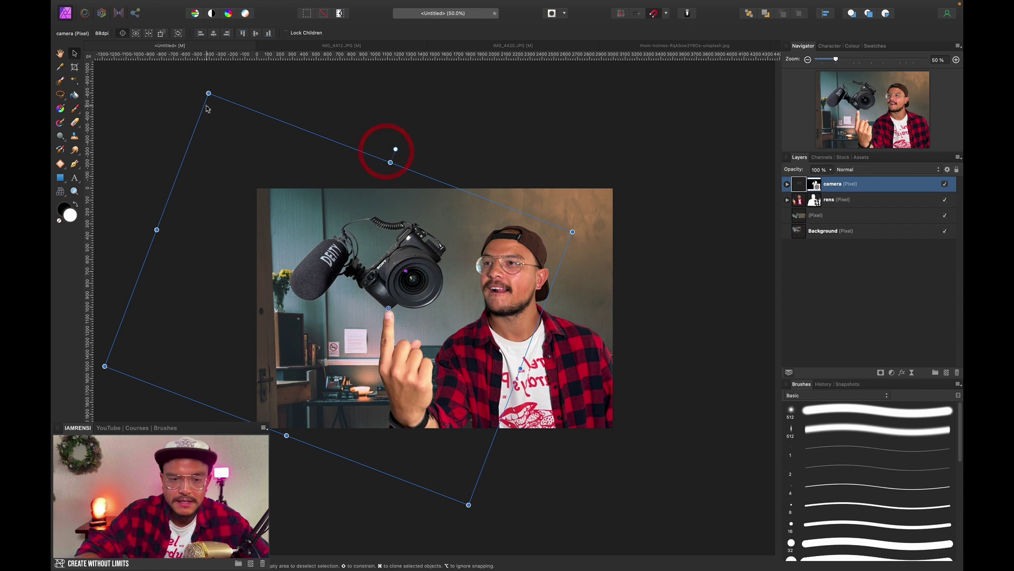
pyautogui.click(122, 34)
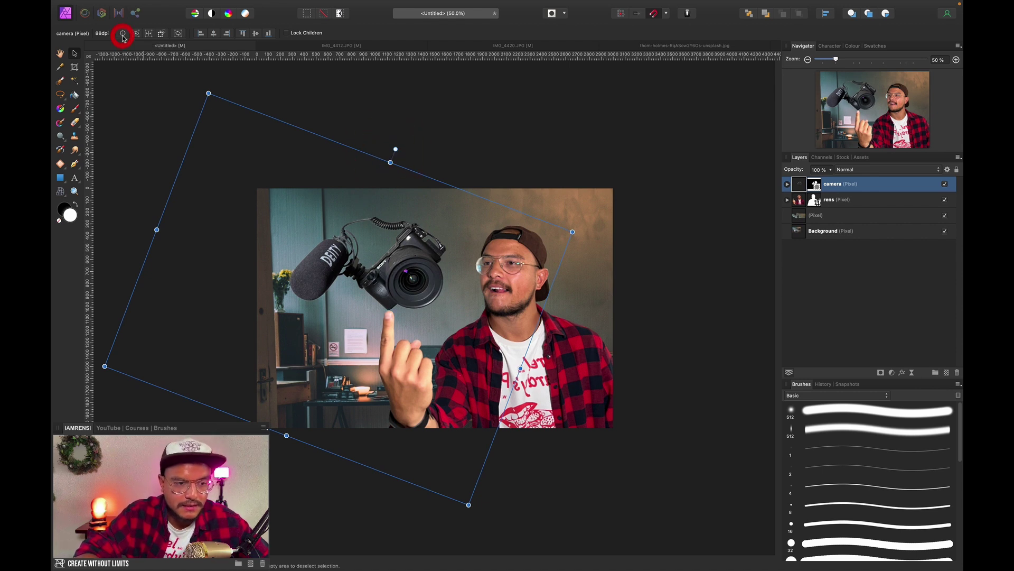
# Group the unnamed pixel layer and Background layer and name the group 'bg'.
pyautogui.click(900, 269)
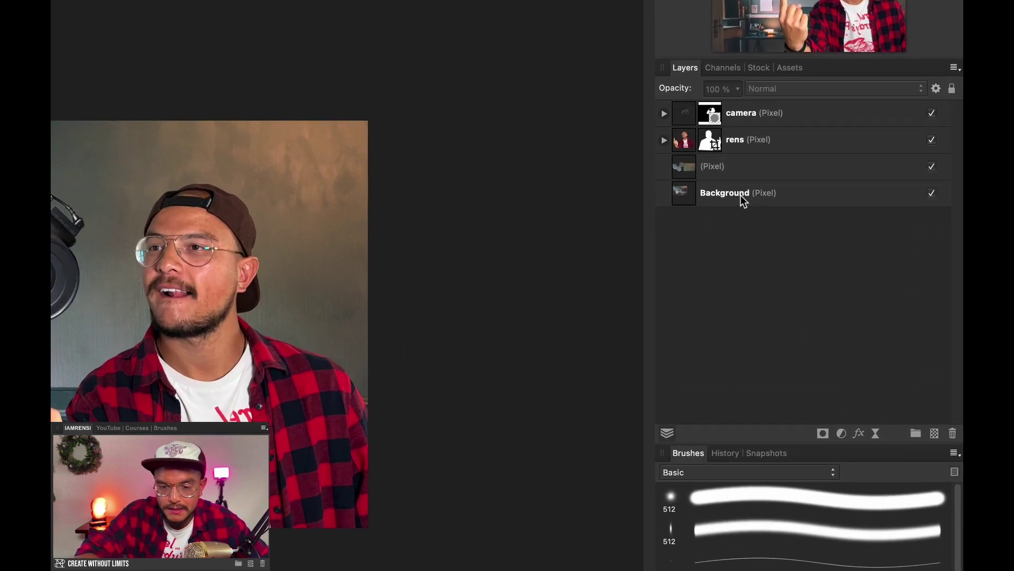
pyautogui.click(771, 167)
pyautogui.keyDown('super'); pyautogui.click(769, 189); pyautogui.keyUp('super')
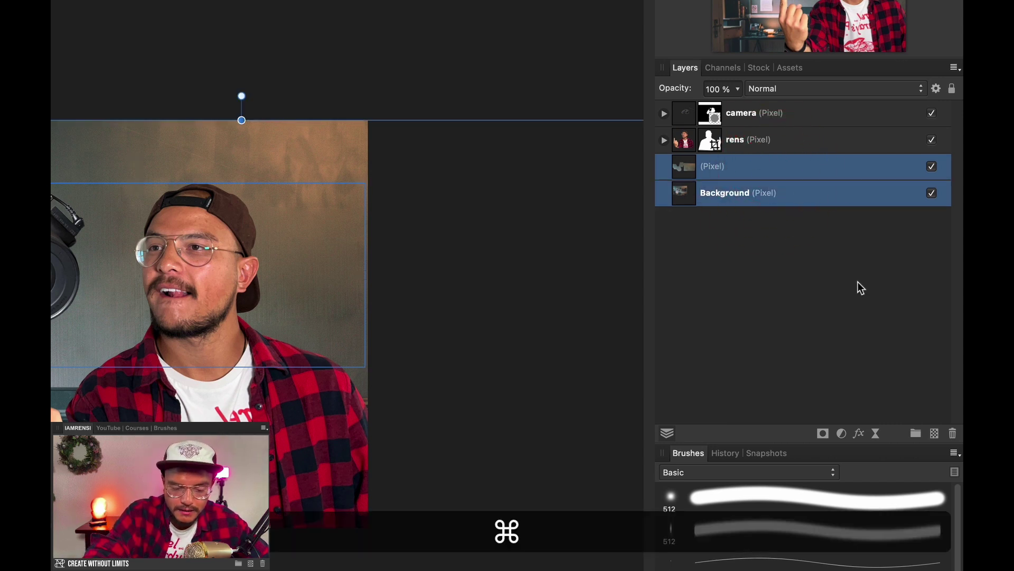
pyautogui.press('super+g')
pyautogui.doubleClick(720, 167)
pyautogui.write('bg')
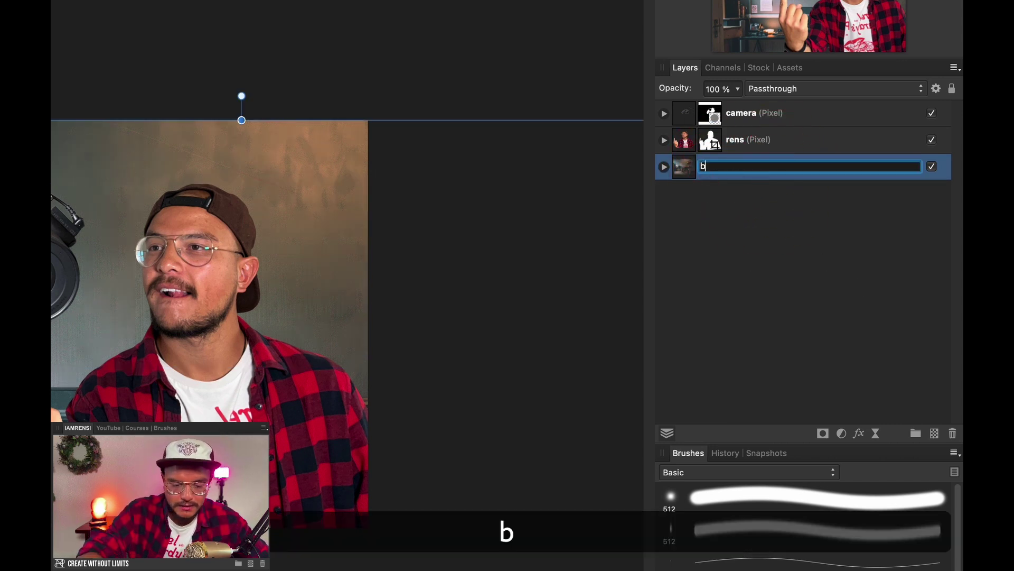
pyautogui.press('Return')
# Rename the pixel layer inside bg to 'correction'.
pyautogui.click(664, 167)
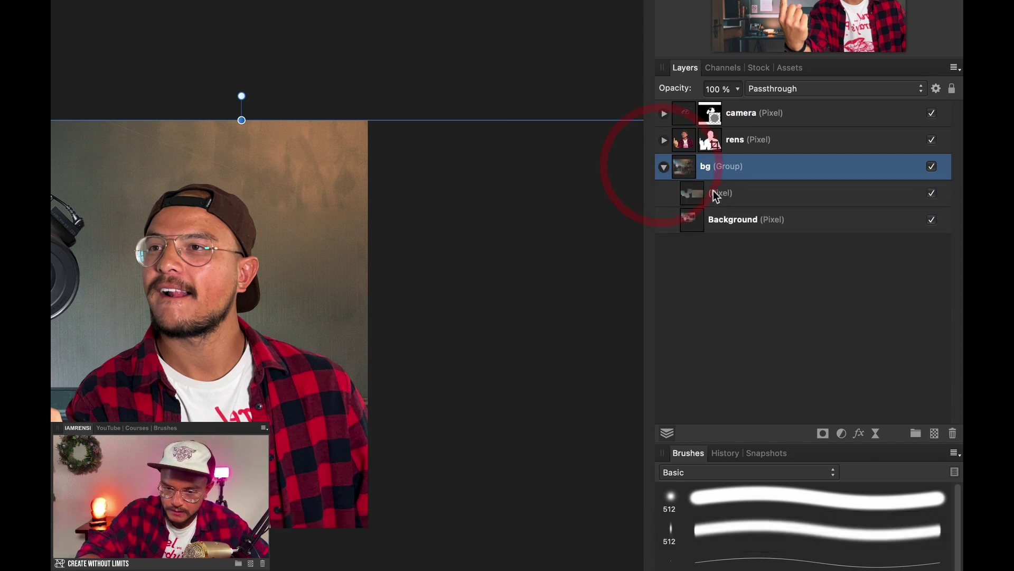
pyautogui.doubleClick(717, 192)
pyautogui.write('correc')
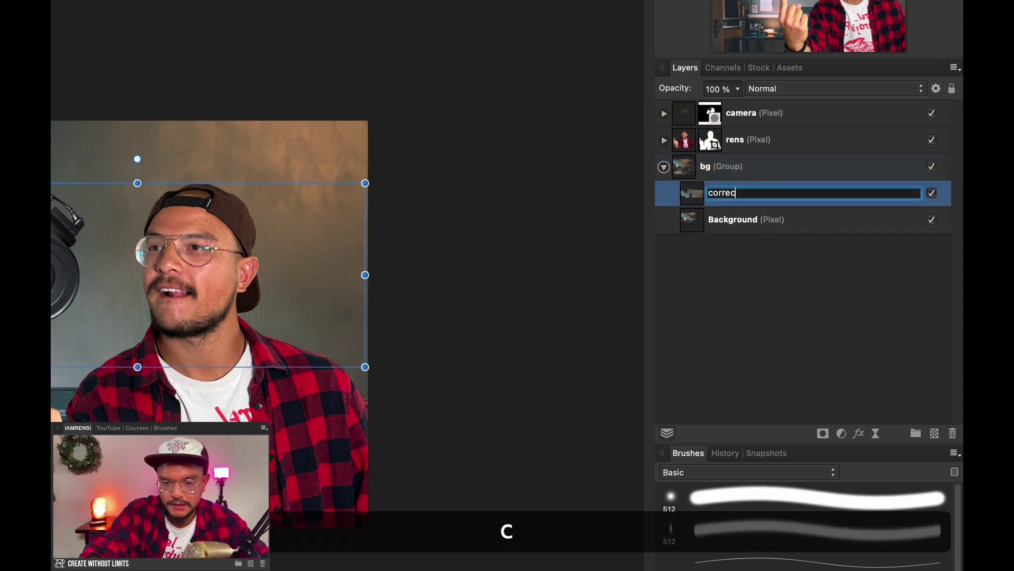
pyautogui.write('tion')
pyautogui.press('Return')
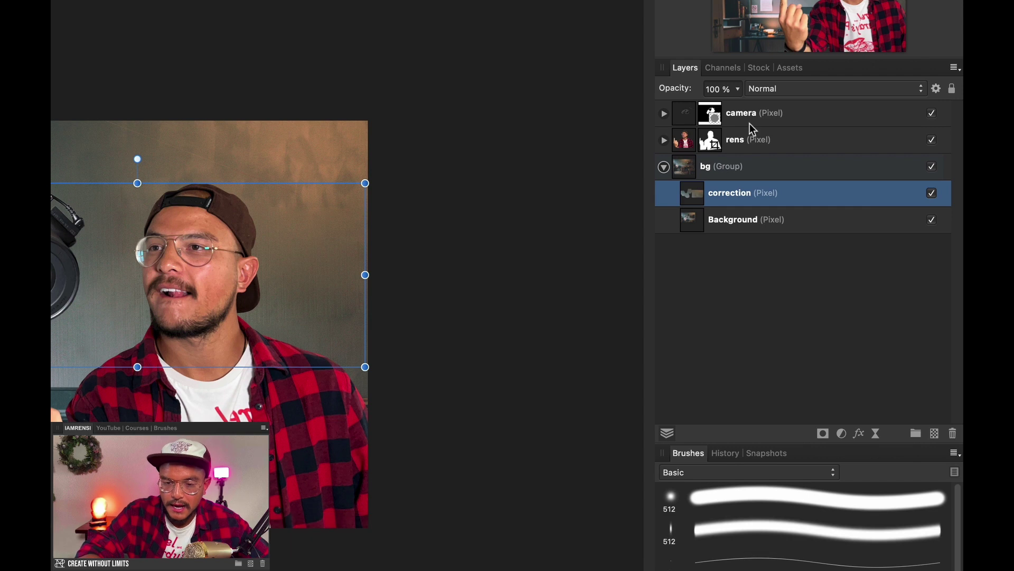
pyautogui.click(750, 168)
# Add a live Lens Blur to bg with 20.2 px radius and Preserve Alpha ticked.
pyautogui.click(876, 433)
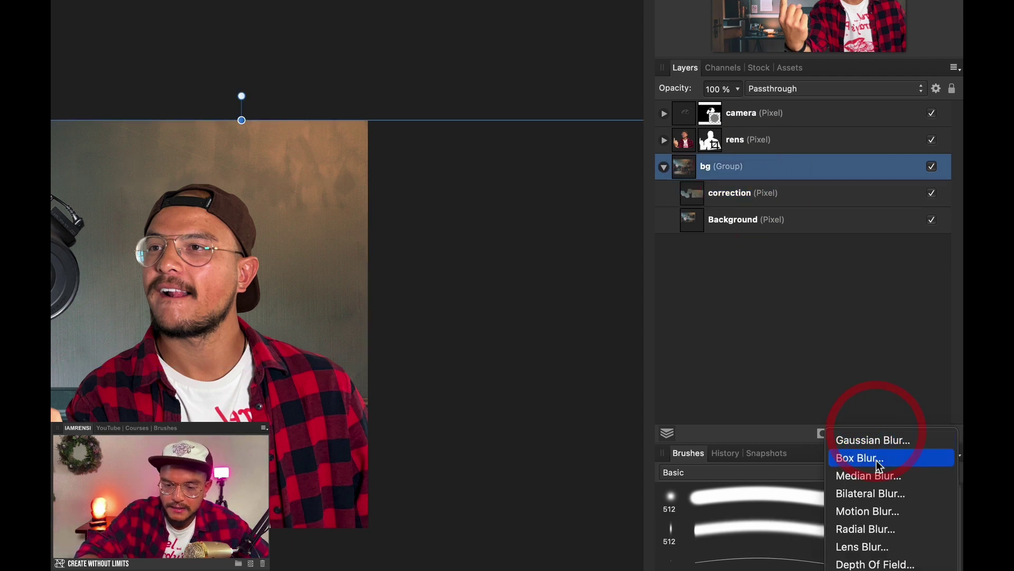
pyautogui.click(874, 550)
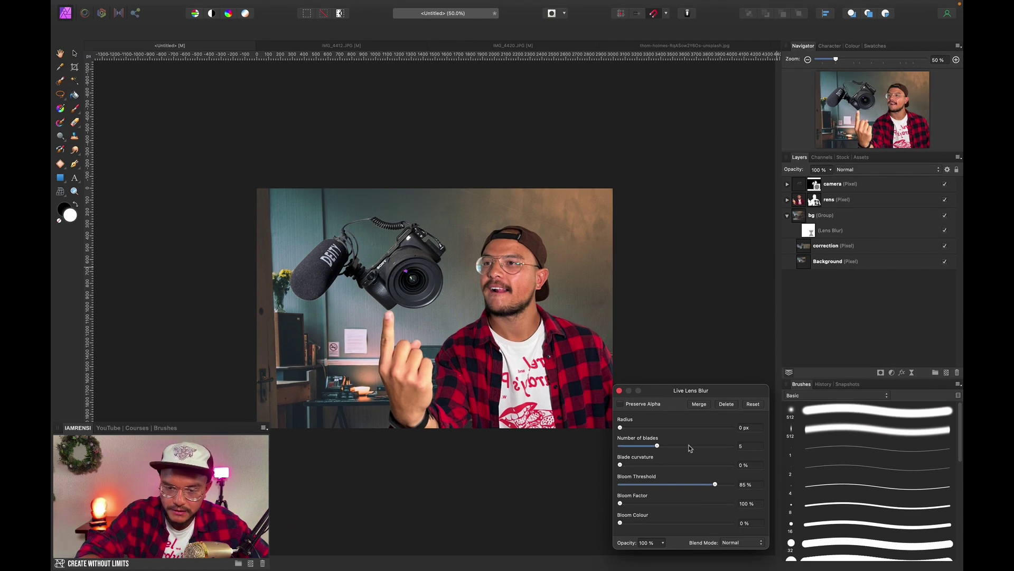
pyautogui.moveTo(637, 430); pyautogui.dragTo(660, 431)
pyautogui.moveTo(676, 429); pyautogui.dragTo(687, 428)
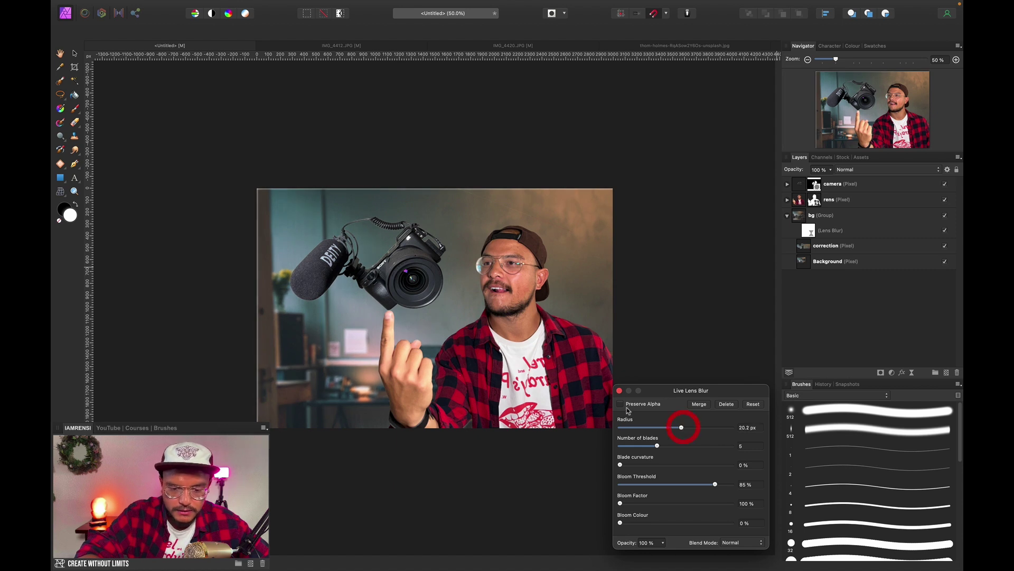
pyautogui.scroll(6, 243, 328)
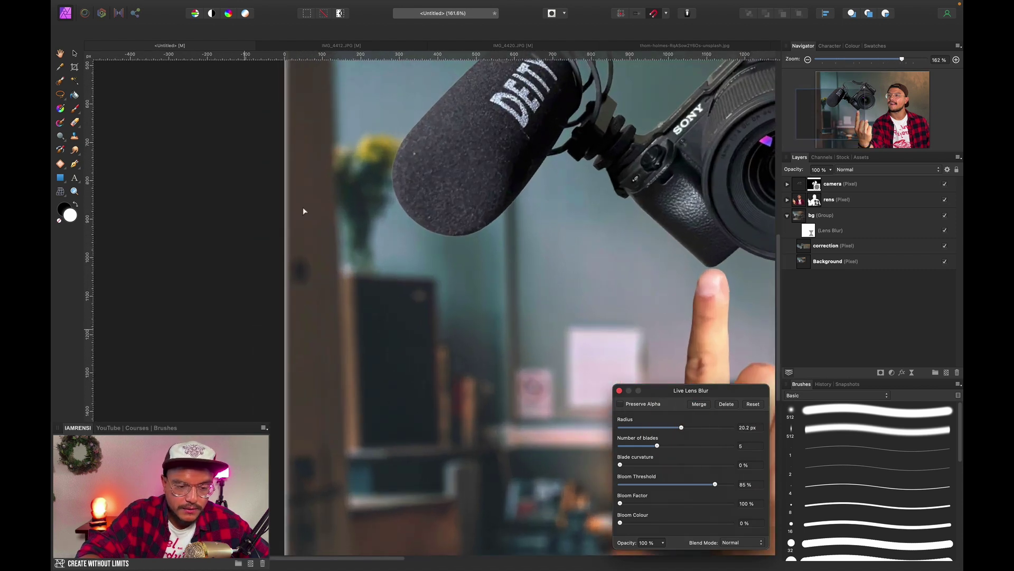
pyautogui.scroll(7, 303, 208)
pyautogui.hscroll(5, 302, 207)
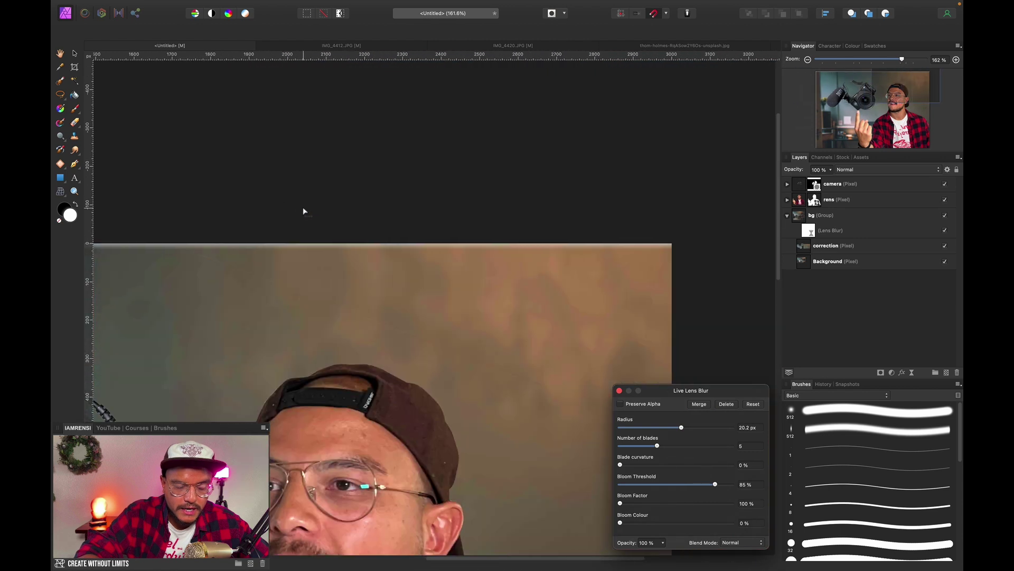
pyautogui.scroll(-5, 404, 354)
pyautogui.scroll(5, 403, 353)
pyautogui.hscroll(-5, 404, 352)
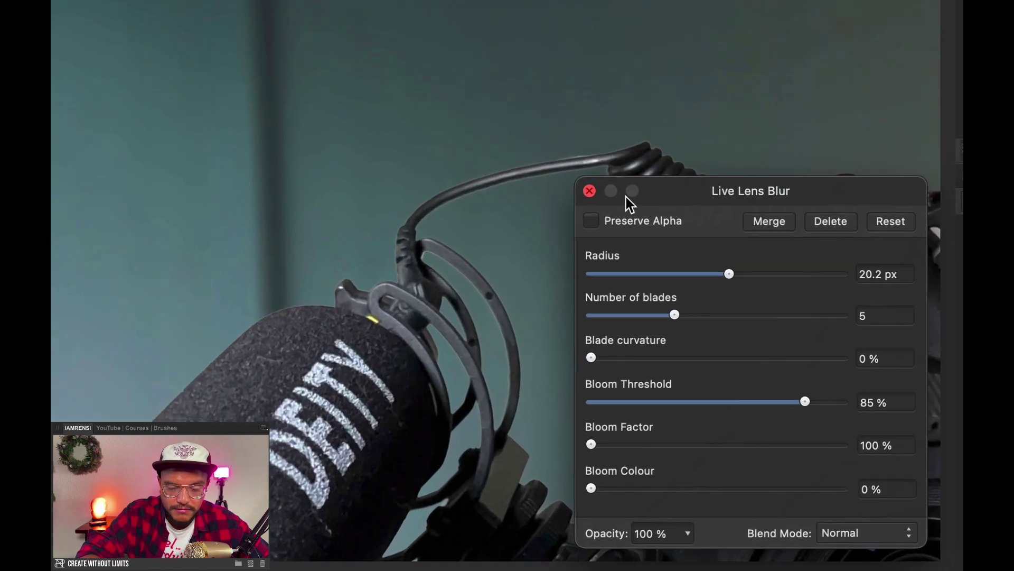
pyautogui.click(591, 220)
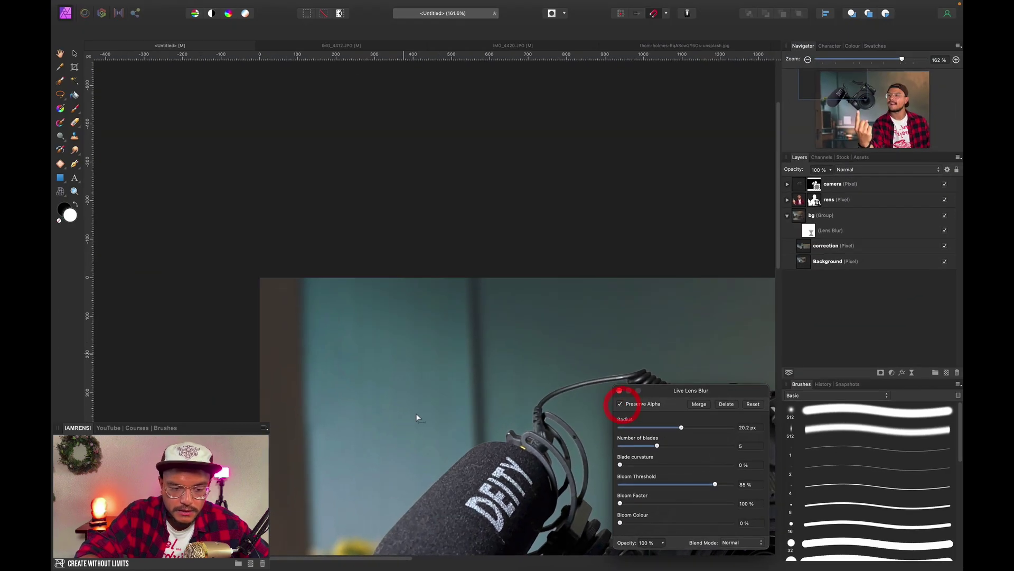
pyautogui.scroll(-2, 406, 416)
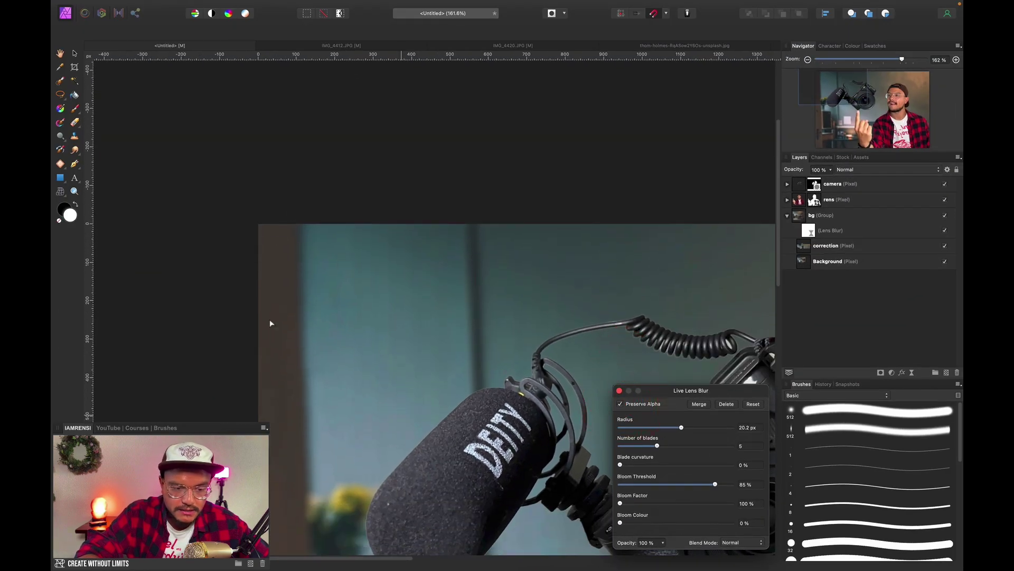
pyautogui.scroll(-15, 269, 319)
pyautogui.press('super+0')
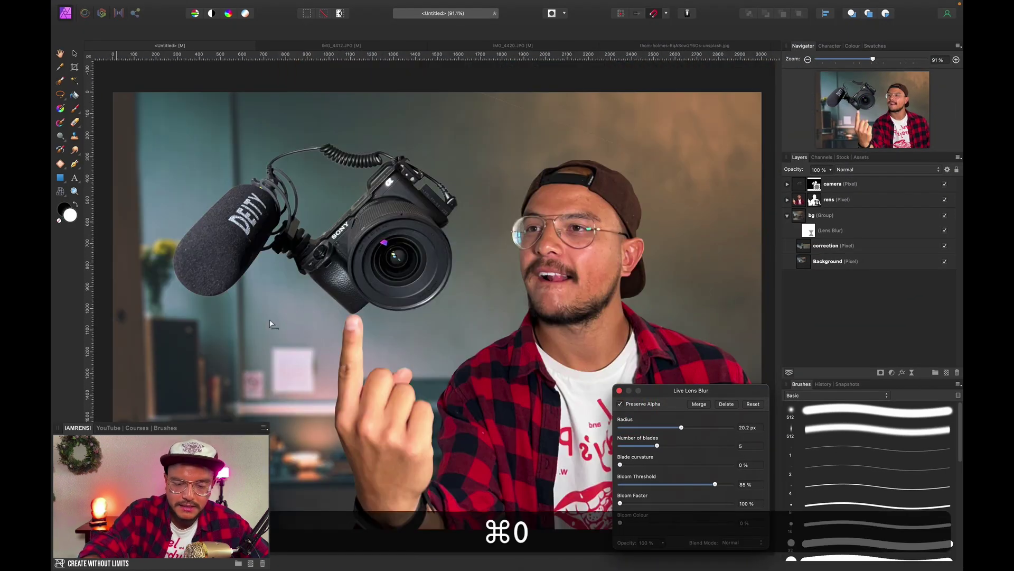
pyautogui.click(618, 391)
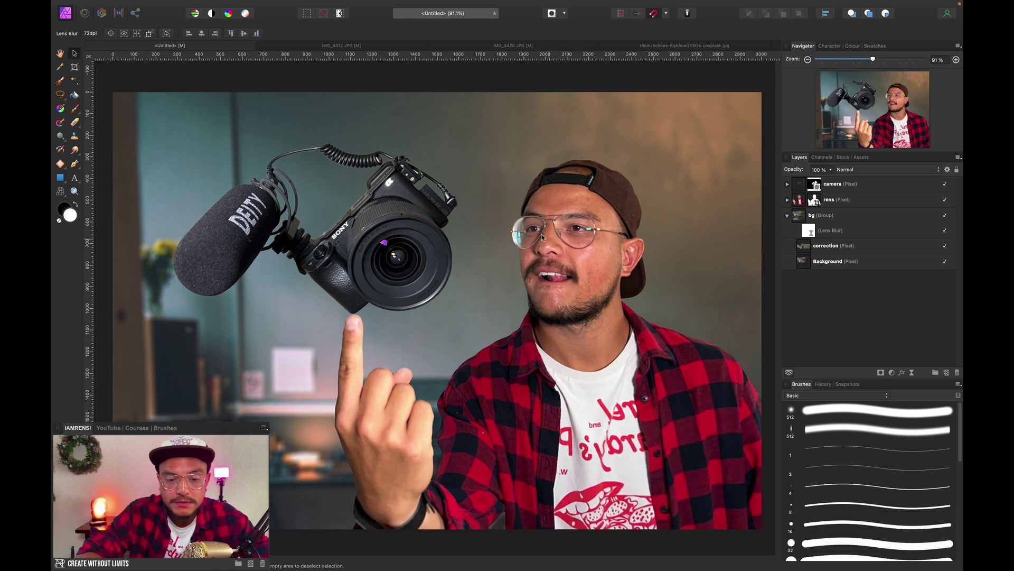
pyautogui.scroll(6, 354, 388)
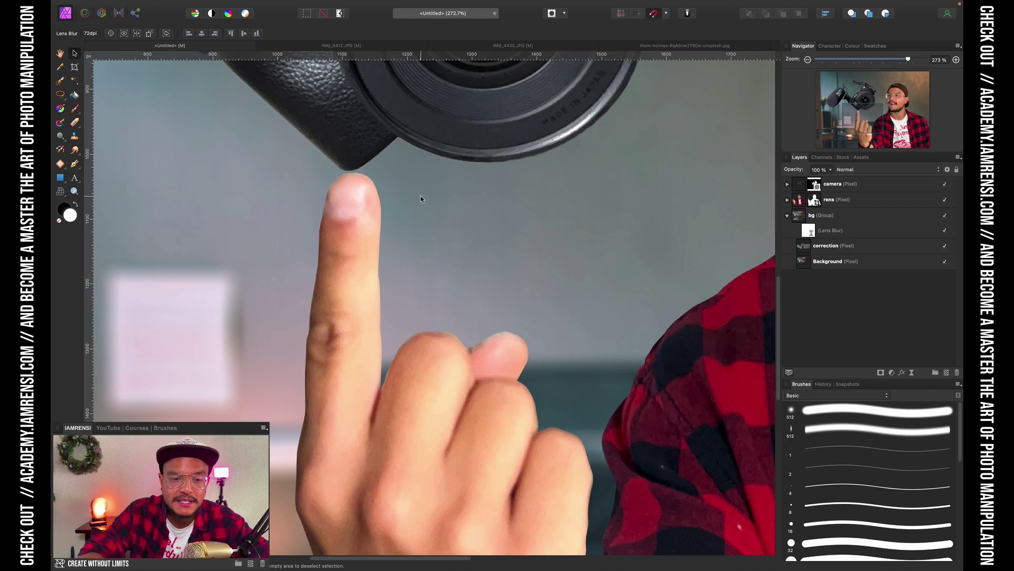
pyautogui.scroll(4, 364, 264)
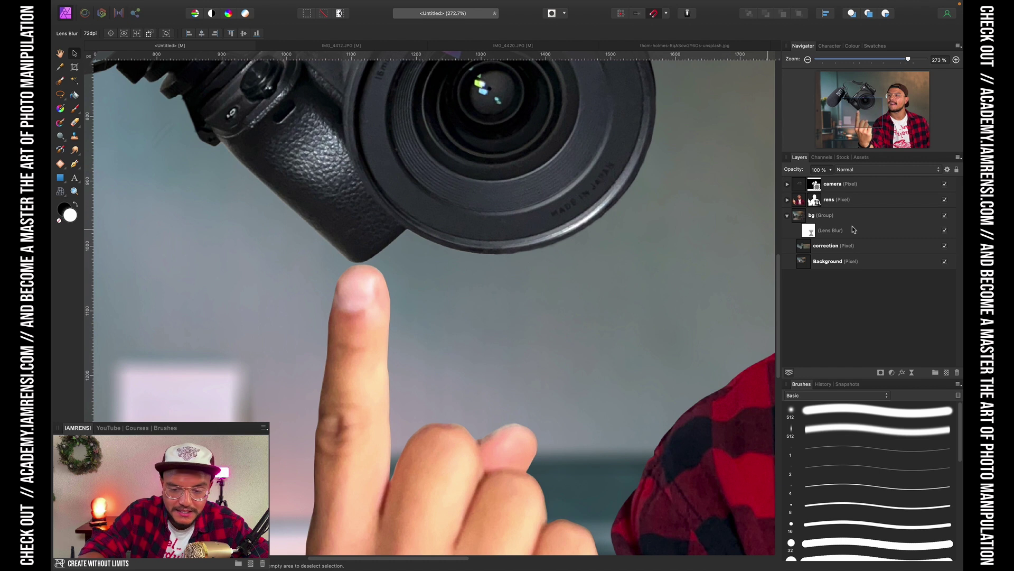
pyautogui.hscroll(20, 533, 206)
pyautogui.scroll(11, 533, 206)
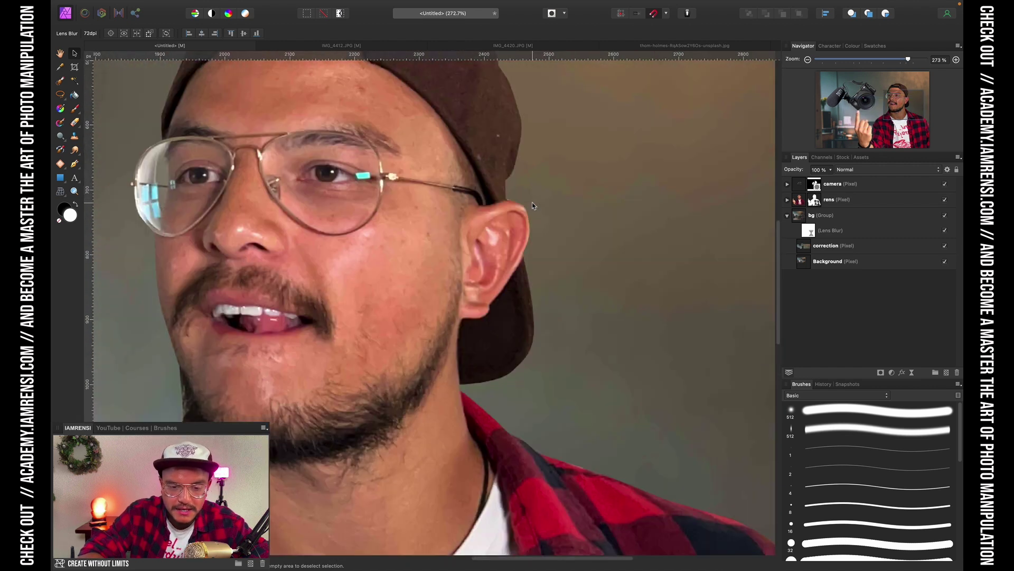
pyautogui.hscroll(-4, 533, 206)
pyautogui.scroll(-3, 345, 373)
pyautogui.hscroll(-15, 345, 372)
pyautogui.scroll(-5, 345, 371)
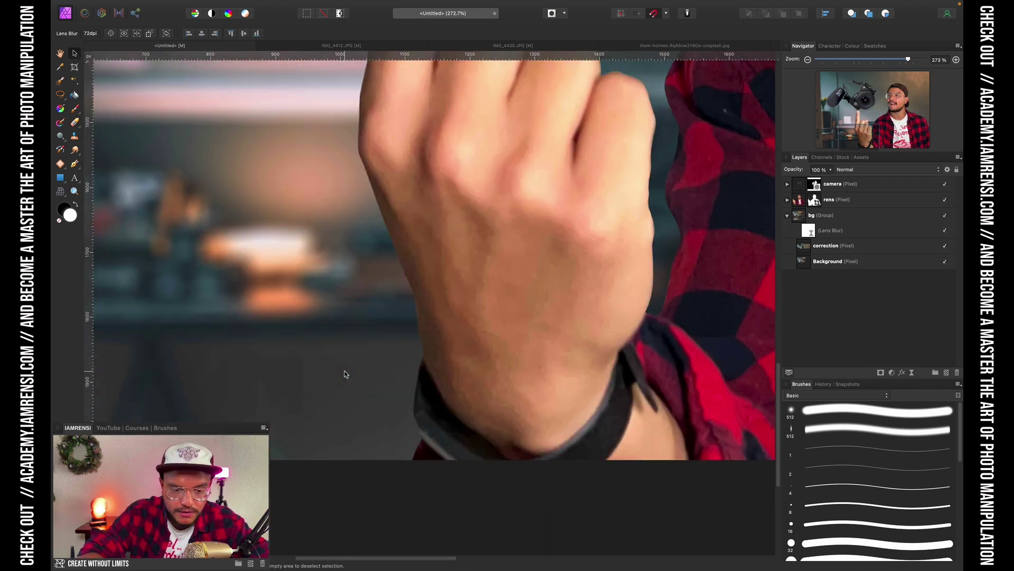
pyautogui.scroll(7, 422, 355)
pyautogui.hscroll(-1, 423, 352)
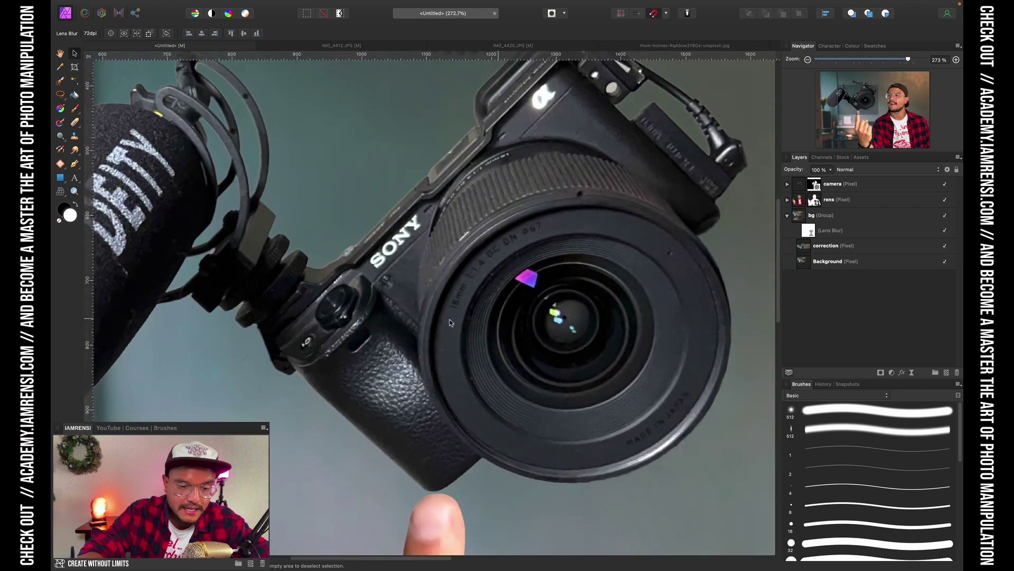
pyautogui.press('super+minus')
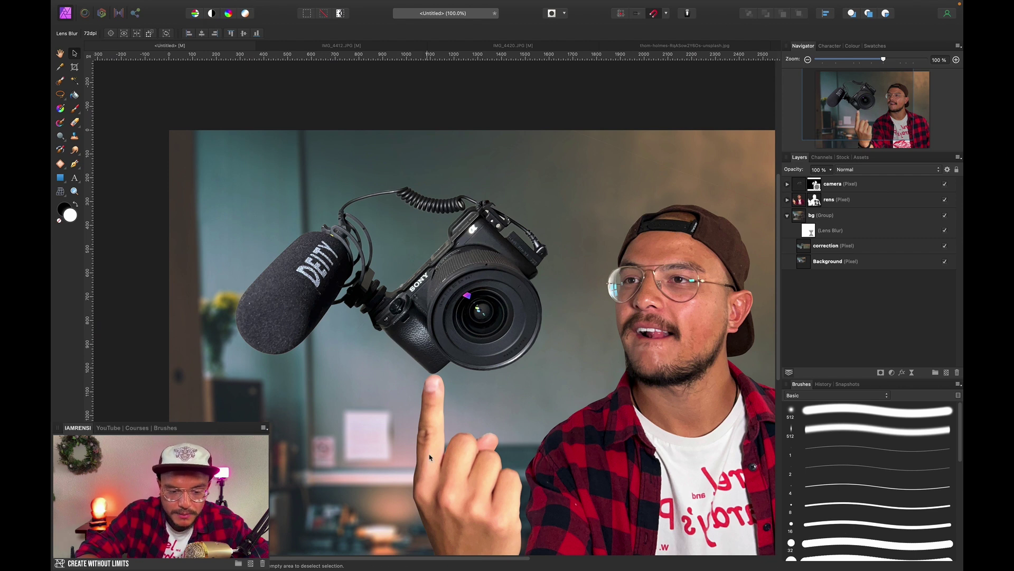
pyautogui.scroll(2, 428, 460)
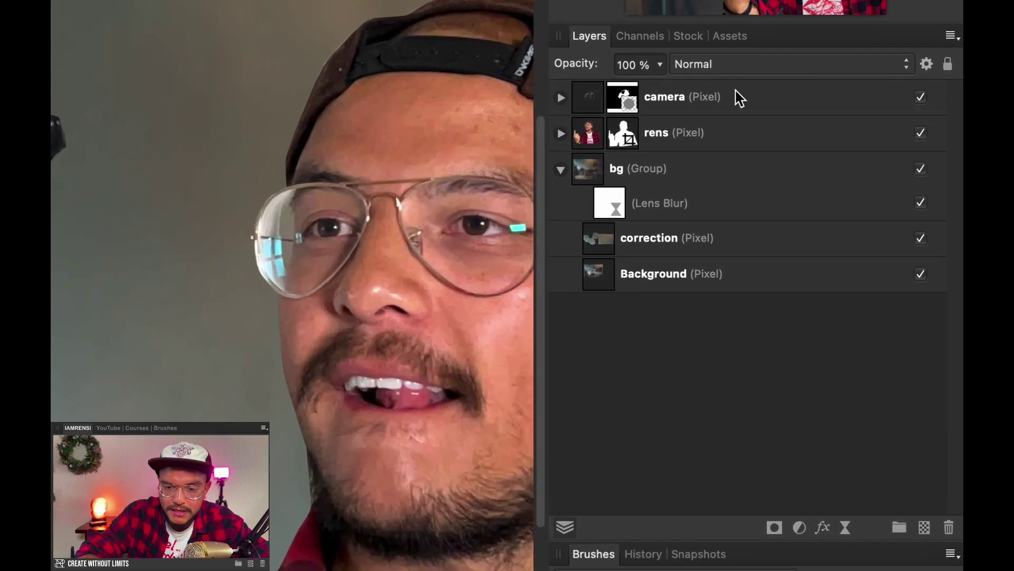
# Add a live Gaussian Blur of about 1.1 px radius to the camera layer.
pyautogui.click(865, 183)
pyautogui.click(560, 98)
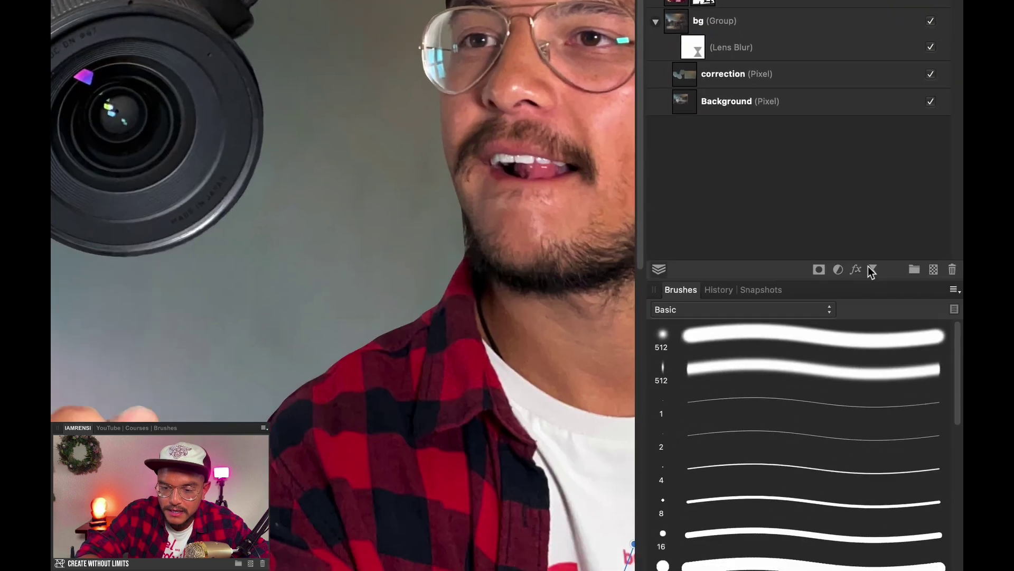
pyautogui.click(847, 517)
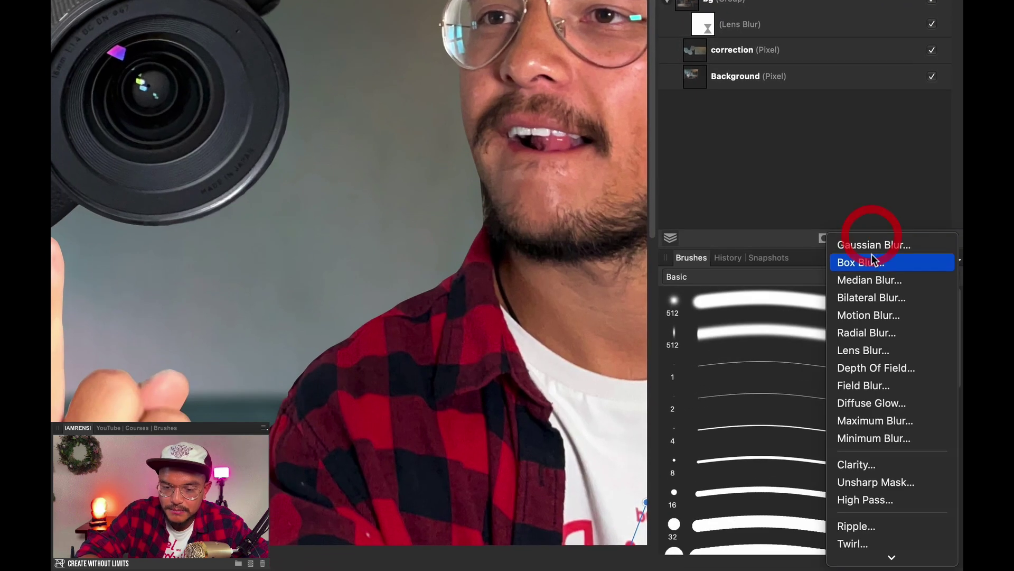
pyautogui.click(846, 530)
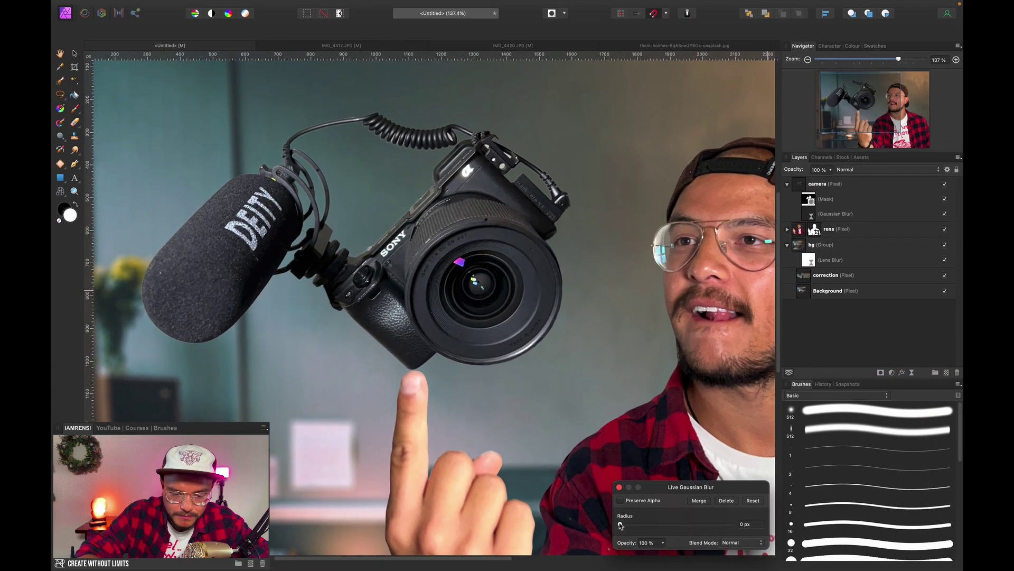
pyautogui.moveTo(622, 525); pyautogui.dragTo(634, 526)
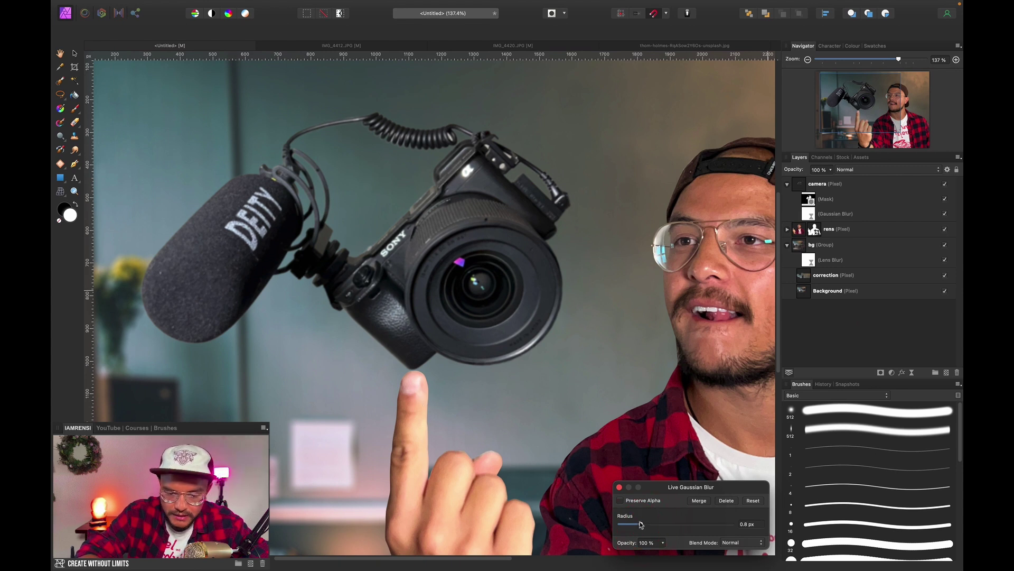
pyautogui.click(621, 487)
pyautogui.scroll(5, 415, 416)
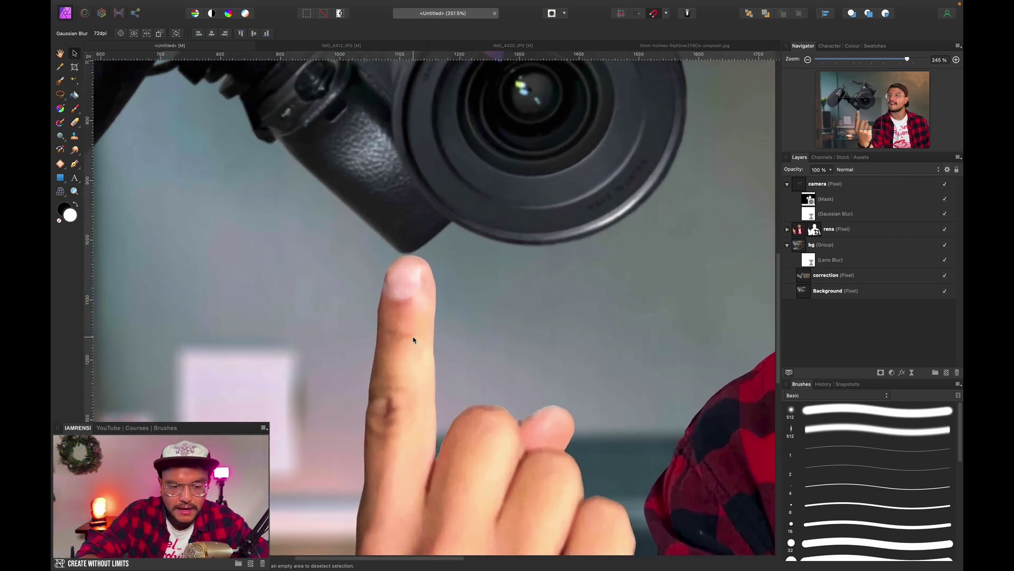
pyautogui.scroll(2, 414, 340)
pyautogui.scroll(-5, 364, 385)
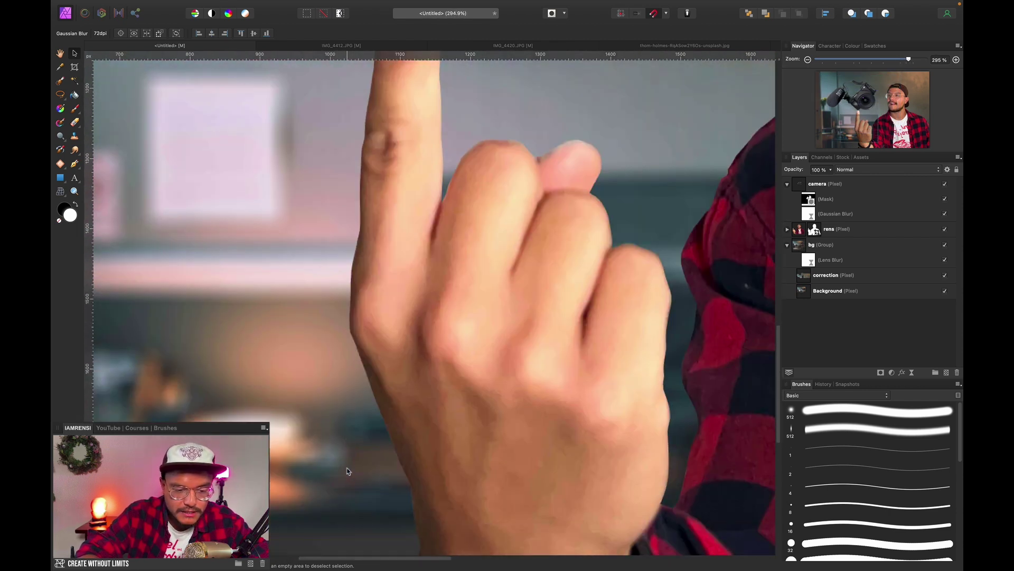
# Add a live Gaussian Blur and nest it inside the rens layer under its Curve mask.
pyautogui.click(814, 231)
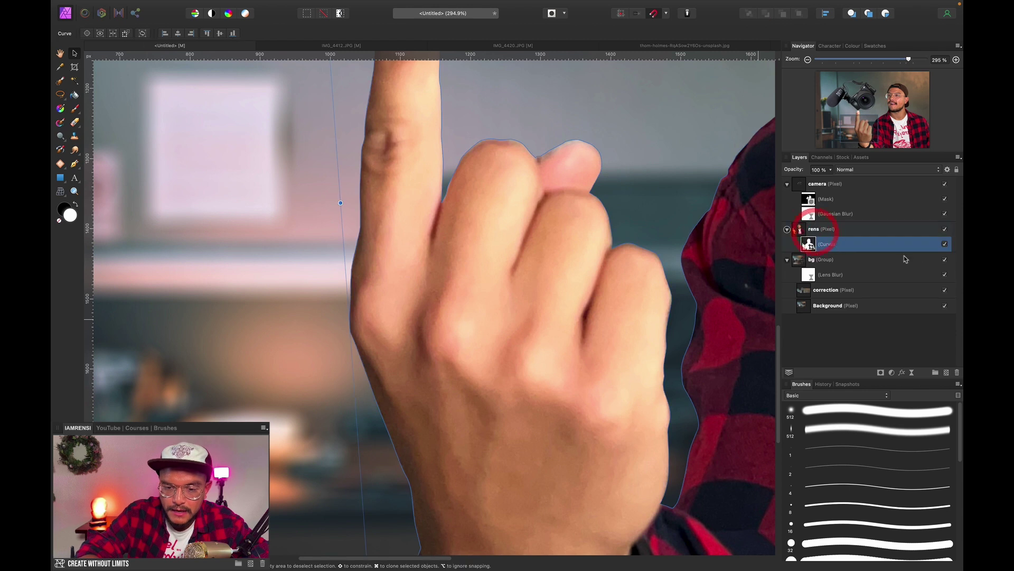
pyautogui.press('p')
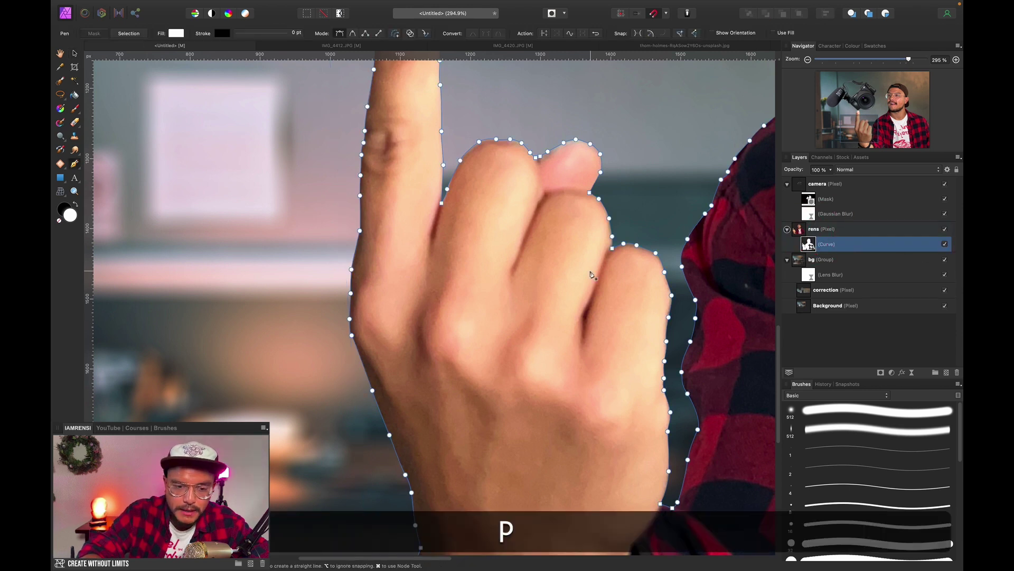
pyautogui.scroll(5, 591, 271)
pyautogui.scroll(-1, 446, 397)
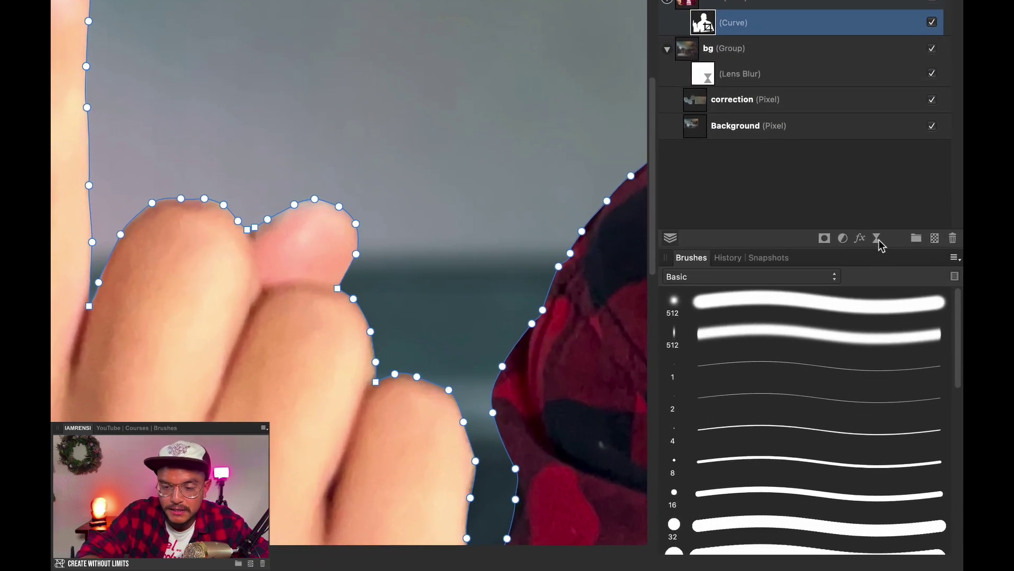
pyautogui.click(878, 239)
pyautogui.click(868, 254)
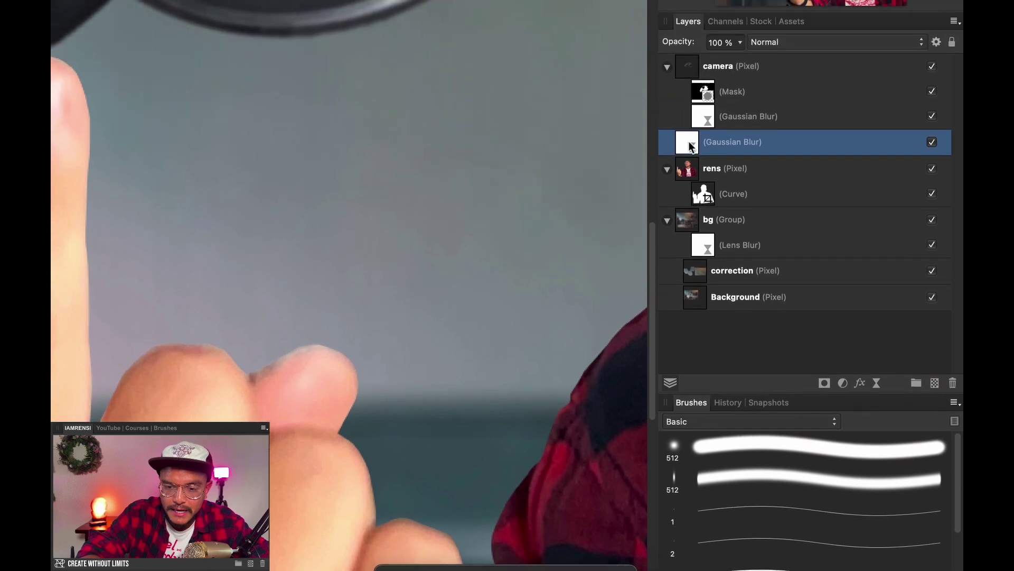
pyautogui.moveTo(689, 141); pyautogui.dragTo(715, 192)
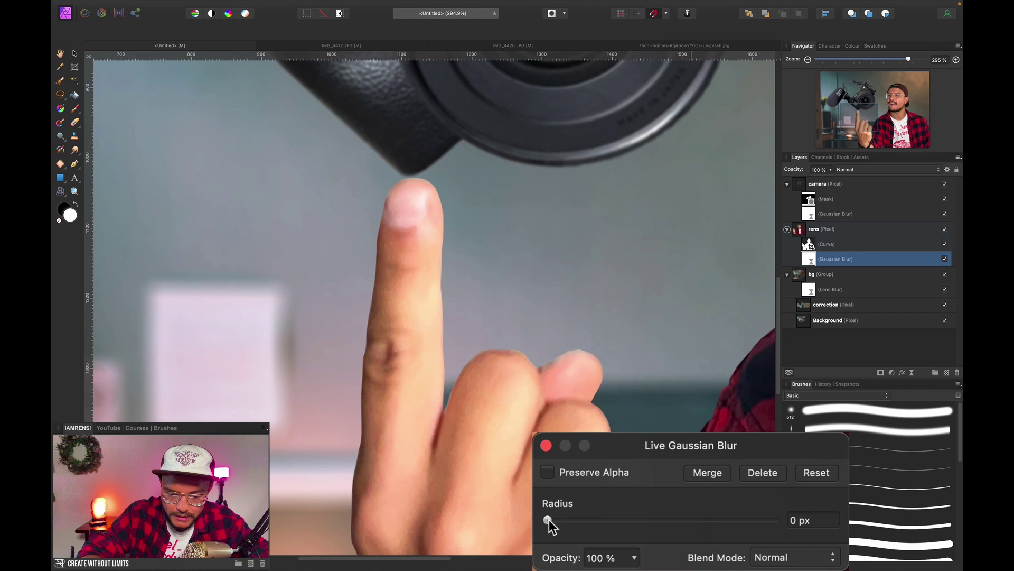
# Set the man's Gaussian Blur radius to about 0.7 px.
pyautogui.moveTo(549, 525); pyautogui.dragTo(571, 525)
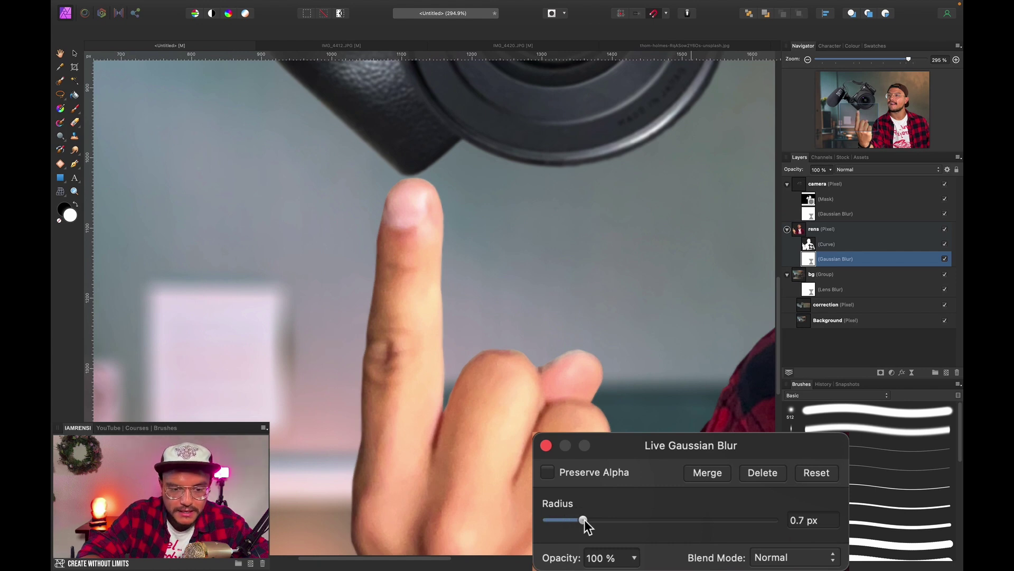
pyautogui.click(500, 503)
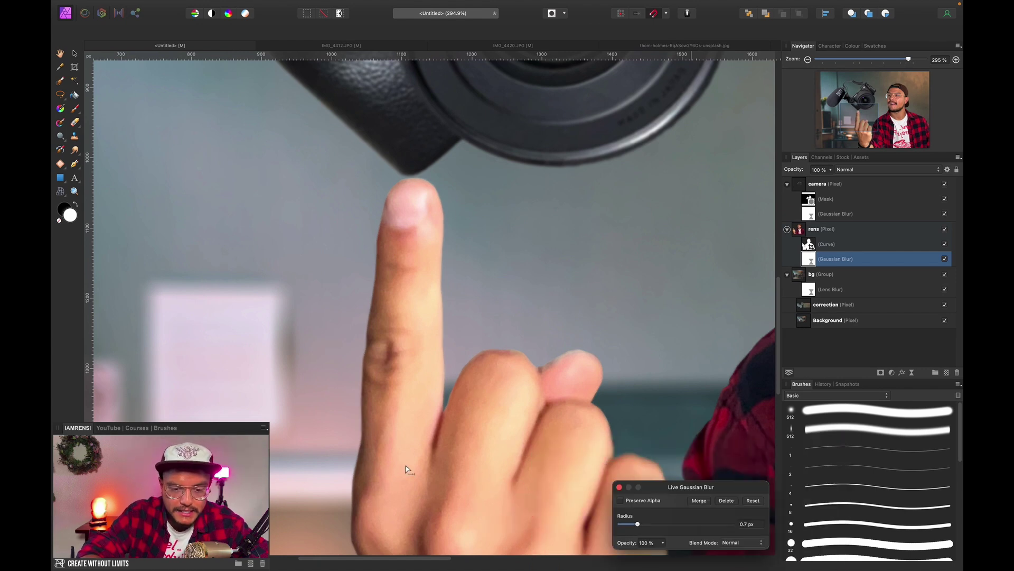
pyautogui.hscroll(20, 405, 466)
pyautogui.scroll(12, 406, 466)
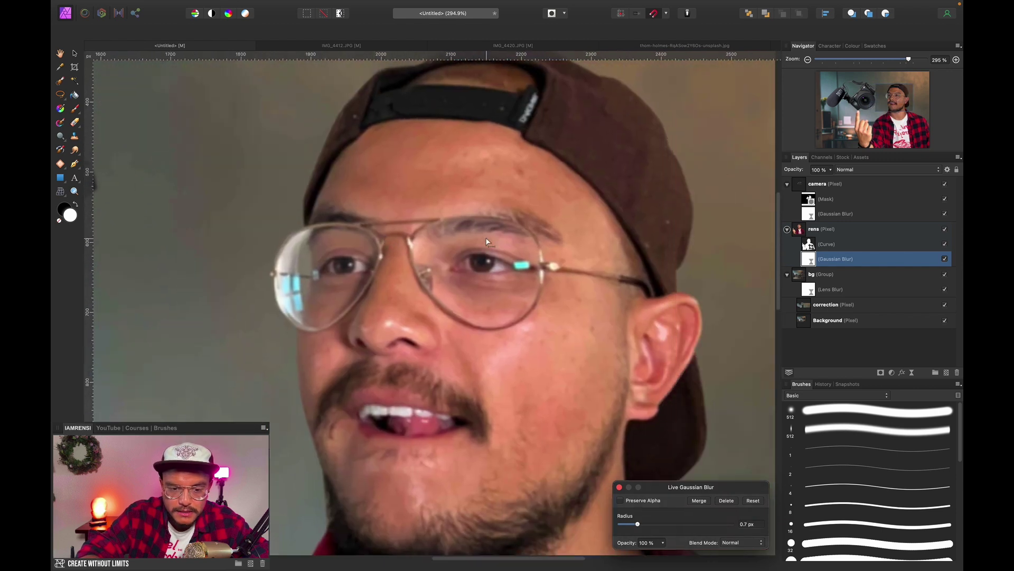
pyautogui.hscroll(10, 486, 241)
pyautogui.hscroll(-4, 296, 305)
pyautogui.scroll(-2, 299, 304)
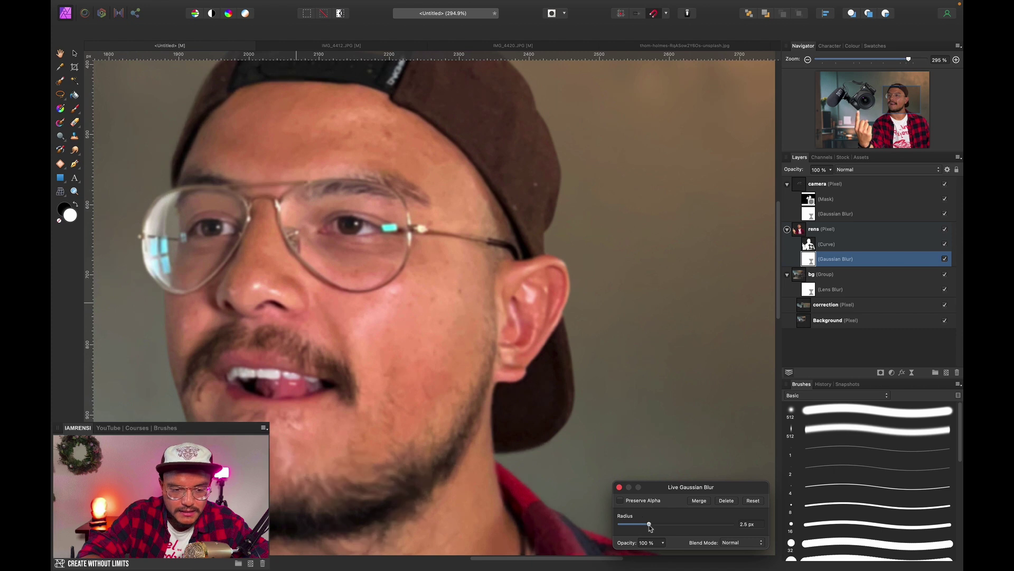
pyautogui.moveTo(649, 528); pyautogui.dragTo(638, 523)
pyautogui.hscroll(-20, 401, 500)
pyautogui.scroll(-12, 401, 500)
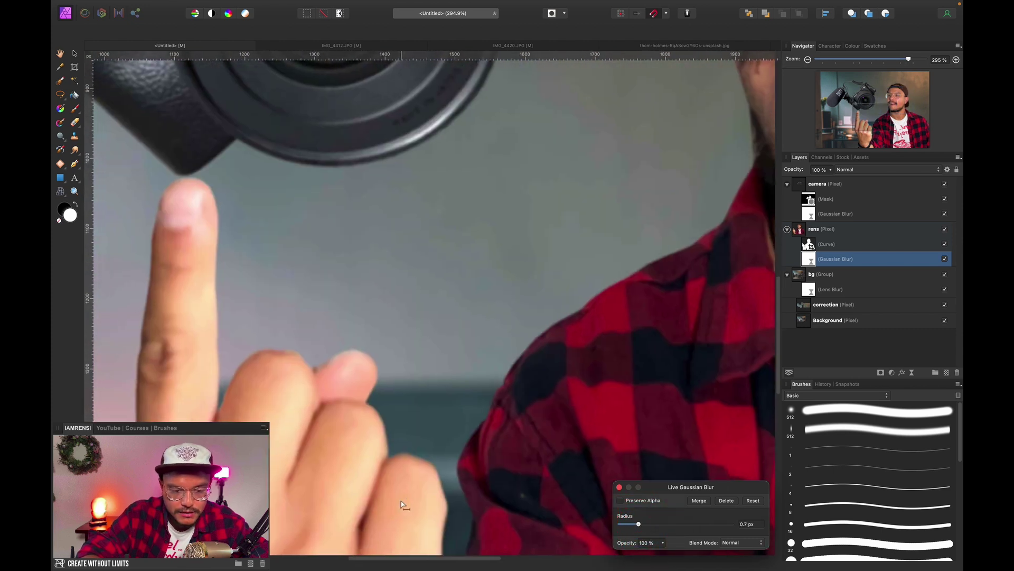
pyautogui.hscroll(-3, 400, 502)
pyautogui.scroll(2, 400, 502)
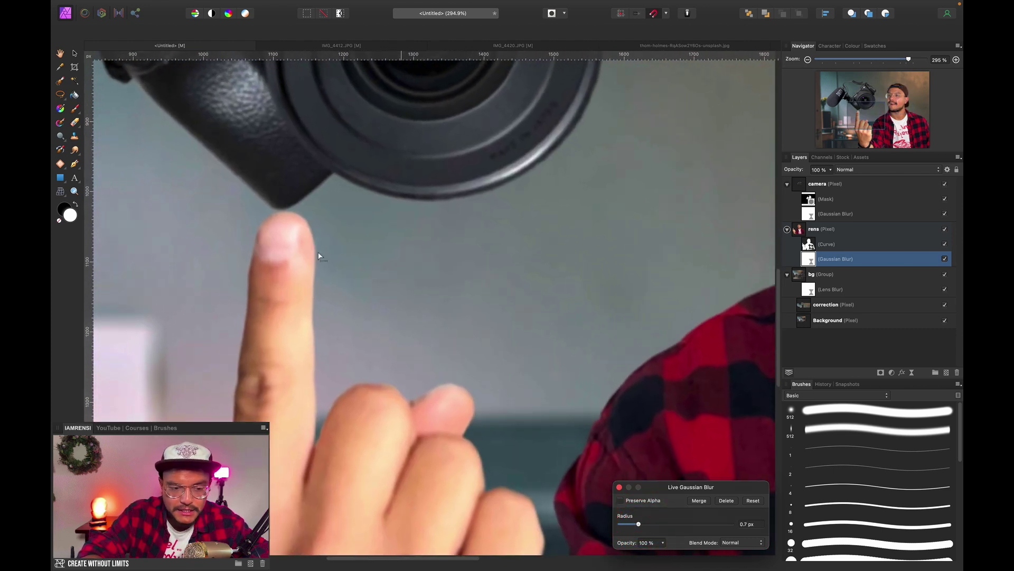
pyautogui.hscroll(-3, 318, 254)
pyautogui.scroll(-1, 318, 254)
# Invert the Gaussian Blur layer so the man's blur is hidden, and set up a small soft brush.
pyautogui.scroll(-2, 645, 539)
pyautogui.press('p')
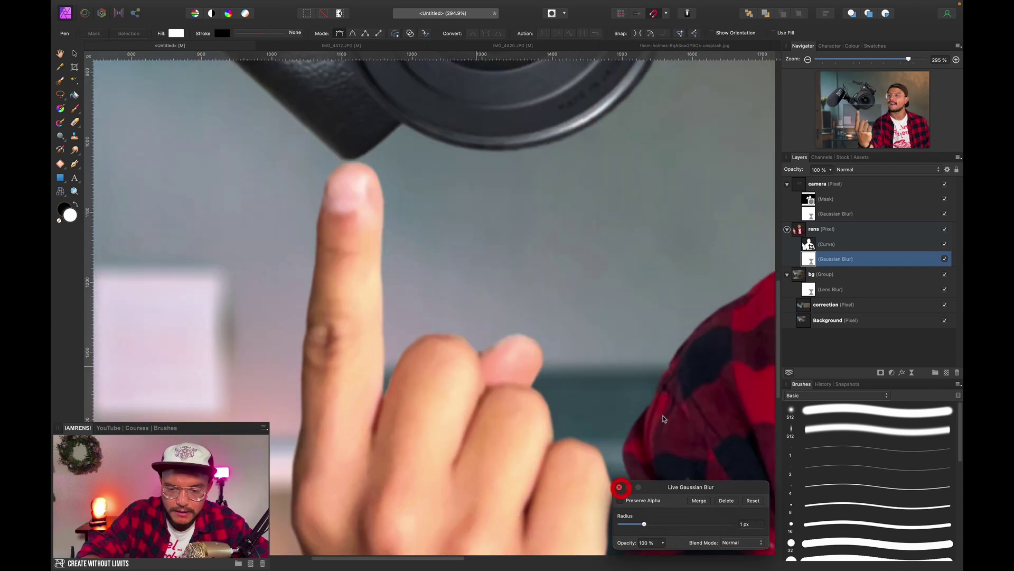
pyautogui.click(619, 487)
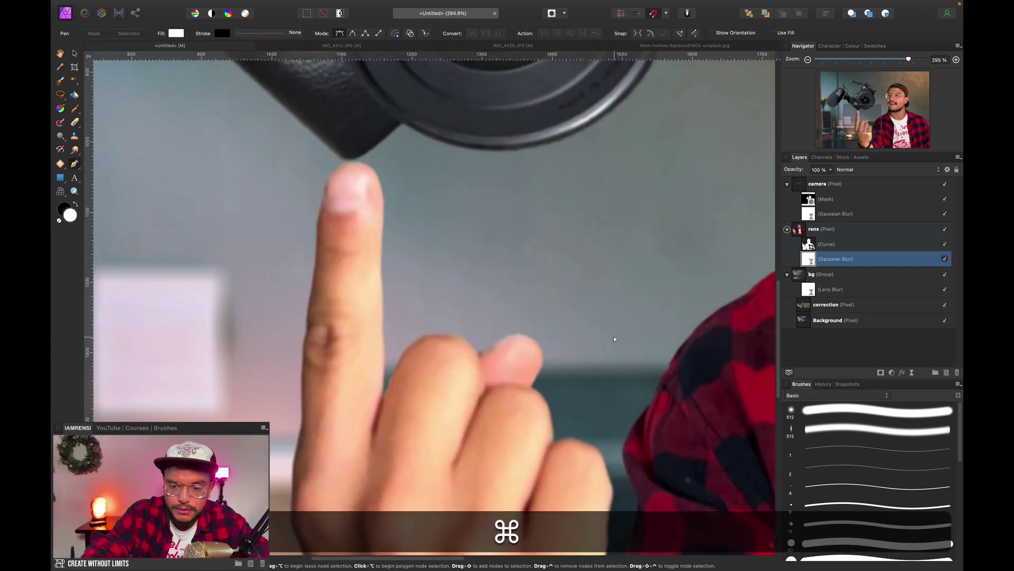
pyautogui.press('super+i')
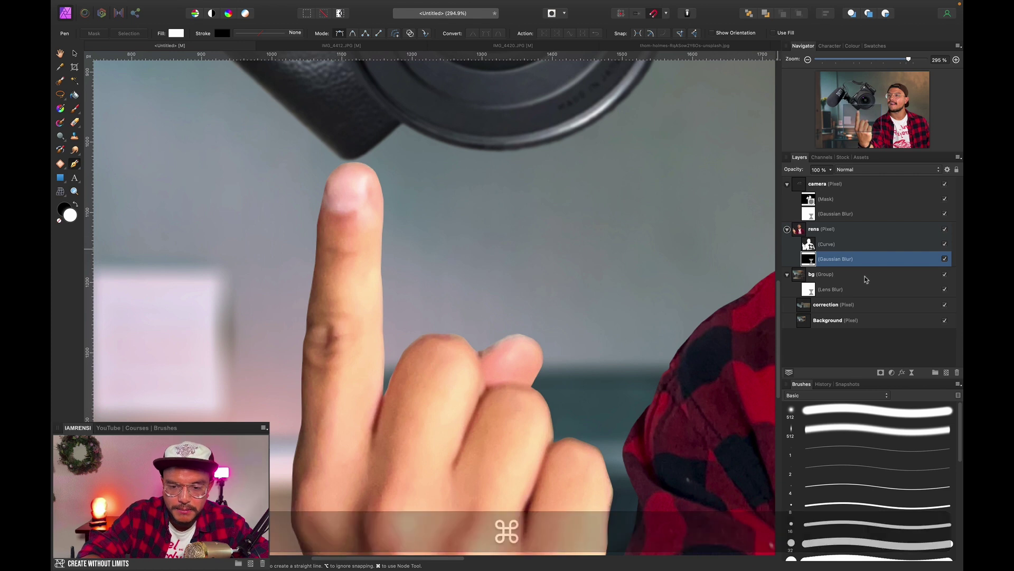
pyautogui.click(821, 409)
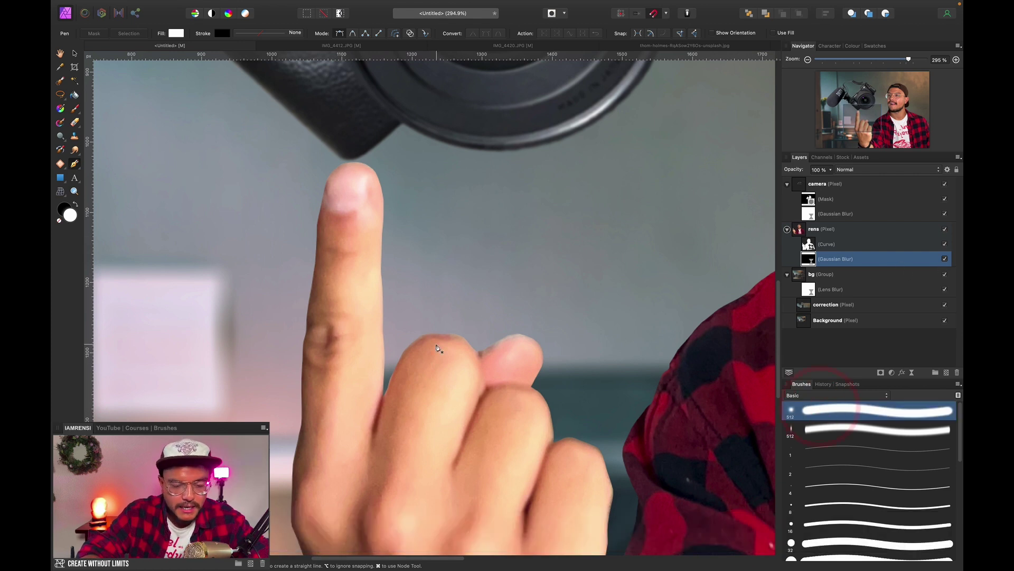
pyautogui.press('b')
pyautogui.press('[')
pyautogui.press('[')
pyautogui.press('[')
# Paint the blur back along the raised fingertip and knuckle edges, undoing the last stroke.
pyautogui.scroll(-10, 310, 331)
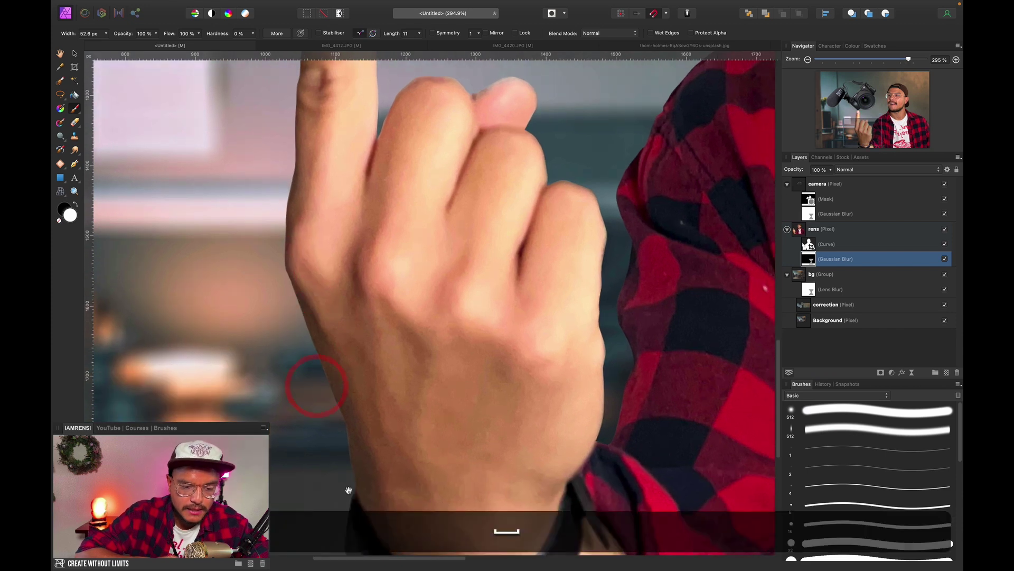
pyautogui.moveTo(349, 490); pyautogui.dragTo(346, 365)
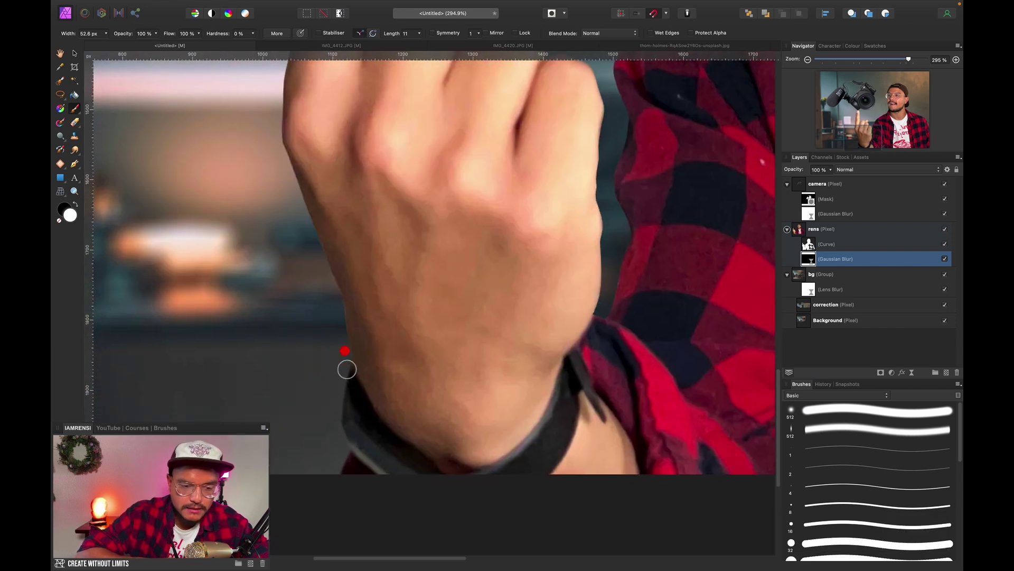
pyautogui.moveTo(267, 109); pyautogui.dragTo(293, 274)
pyautogui.moveTo(290, 170); pyautogui.dragTo(290, 244)
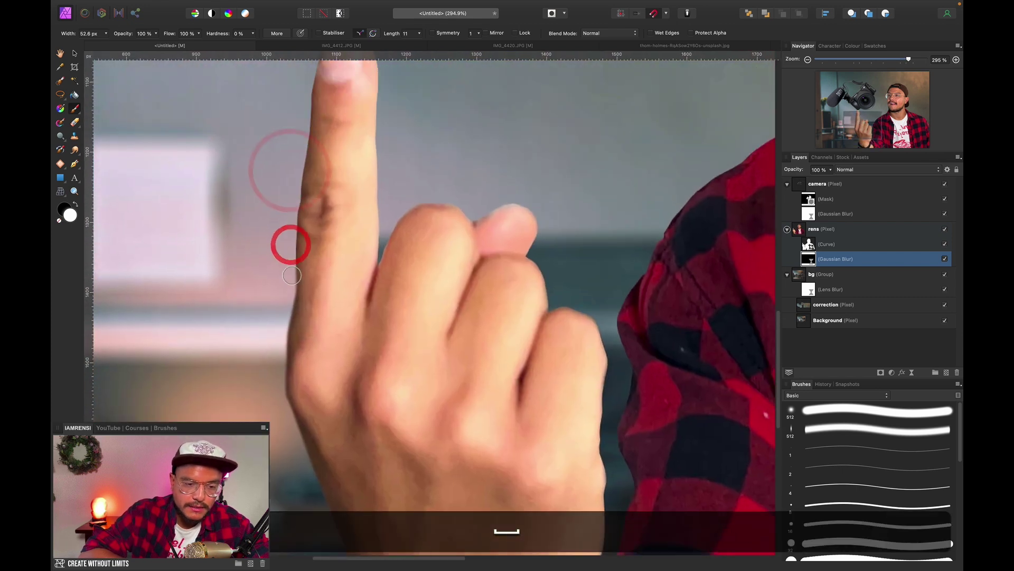
pyautogui.moveTo(294, 115); pyautogui.dragTo(287, 218)
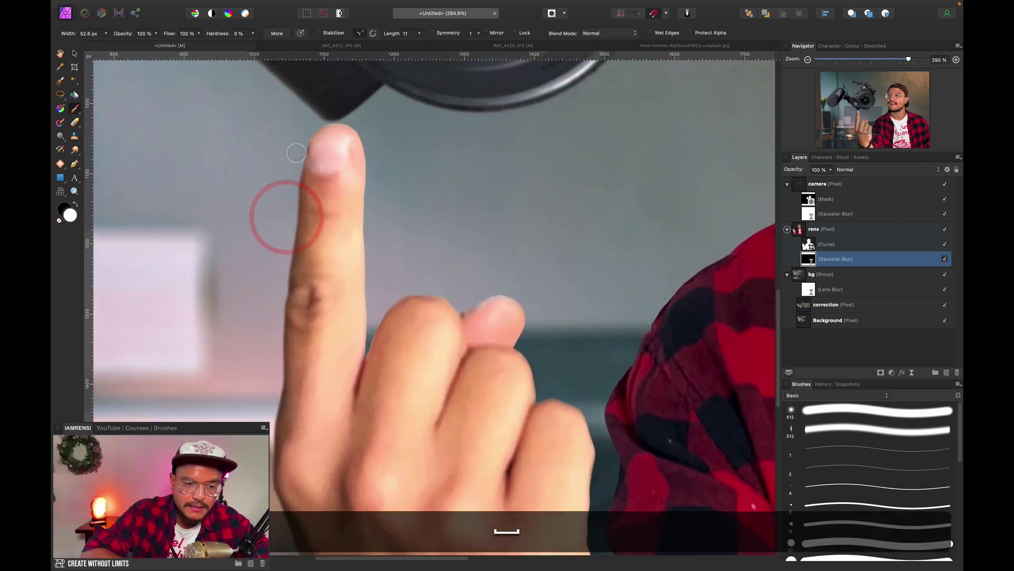
pyautogui.moveTo(351, 113)
pyautogui.mouseDown()
pyautogui.moveTo(367, 125)
pyautogui.moveTo(380, 200)
pyautogui.moveTo(379, 190)
pyautogui.moveTo(367, 344)
pyautogui.moveTo(384, 302)
pyautogui.mouseUp()
pyautogui.click(421, 285)
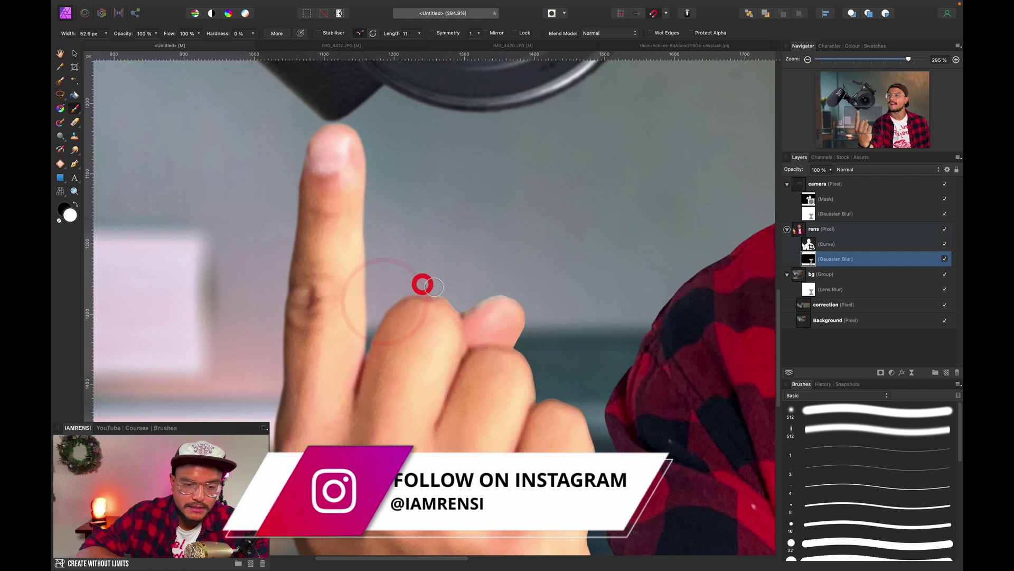
pyautogui.click(437, 290)
pyautogui.click(451, 290)
pyautogui.click(337, 292)
pyautogui.press('super+z')
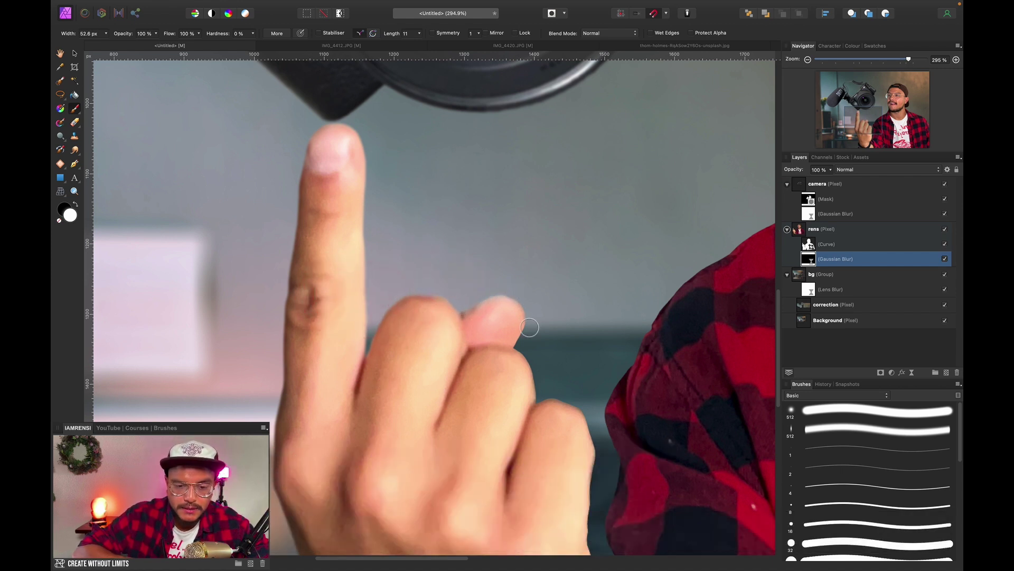
pyautogui.press('super+0')
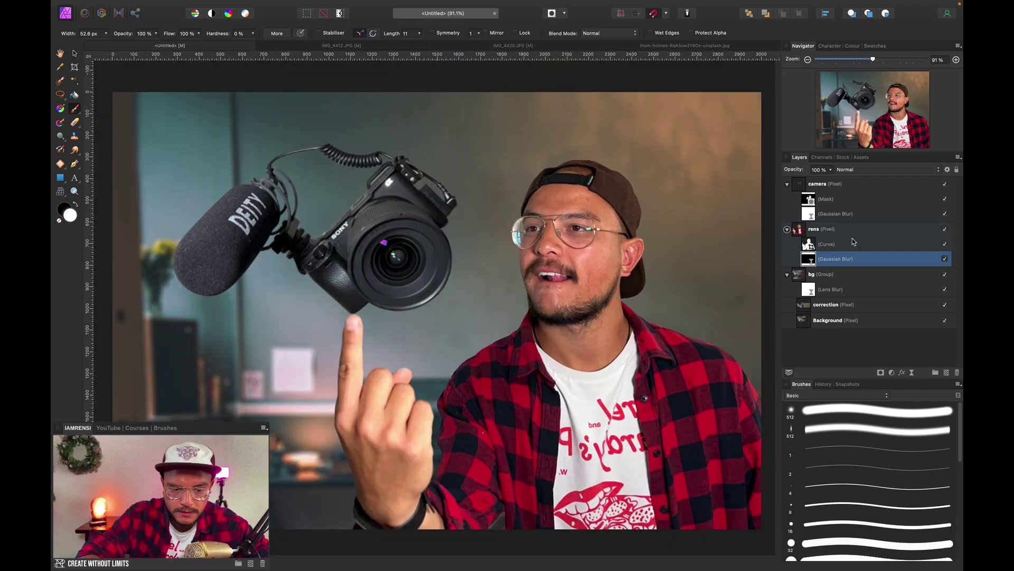
pyautogui.scroll(5, 346, 290)
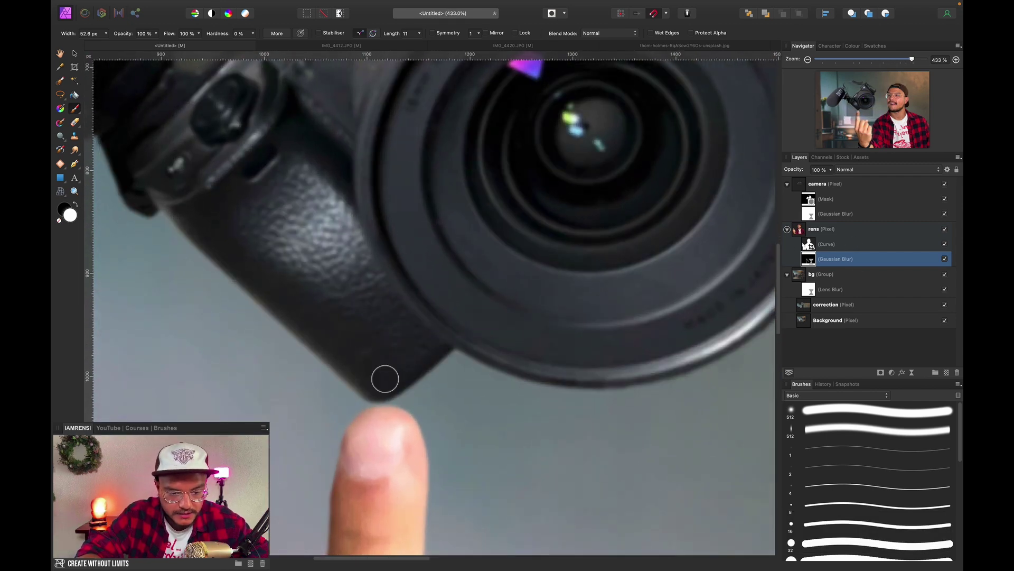
# Nudge the camera layer down so it rests on the fingertip.
pyautogui.click(831, 185)
pyautogui.press('v')
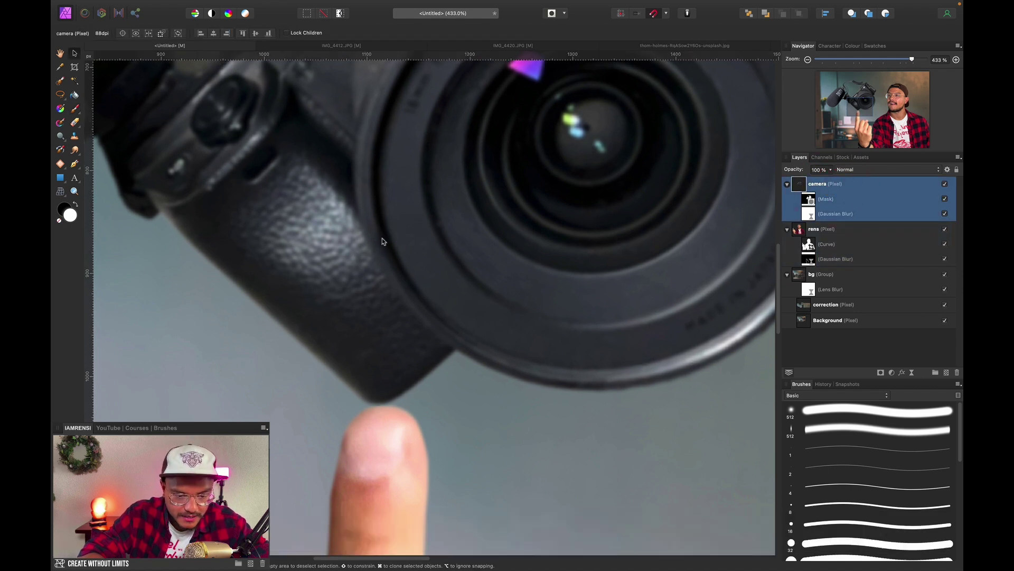
pyautogui.moveTo(382, 239); pyautogui.dragTo(387, 250)
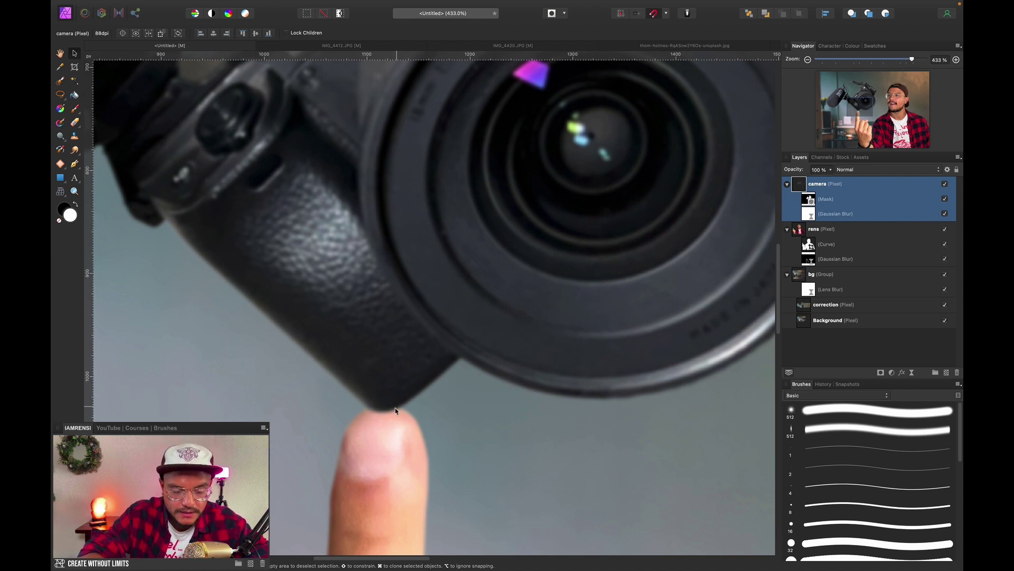
# Restack the camera group beneath the rens layer in the Layers panel.
pyautogui.moveTo(799, 184); pyautogui.dragTo(802, 267)
pyautogui.scroll(-2, 423, 383)
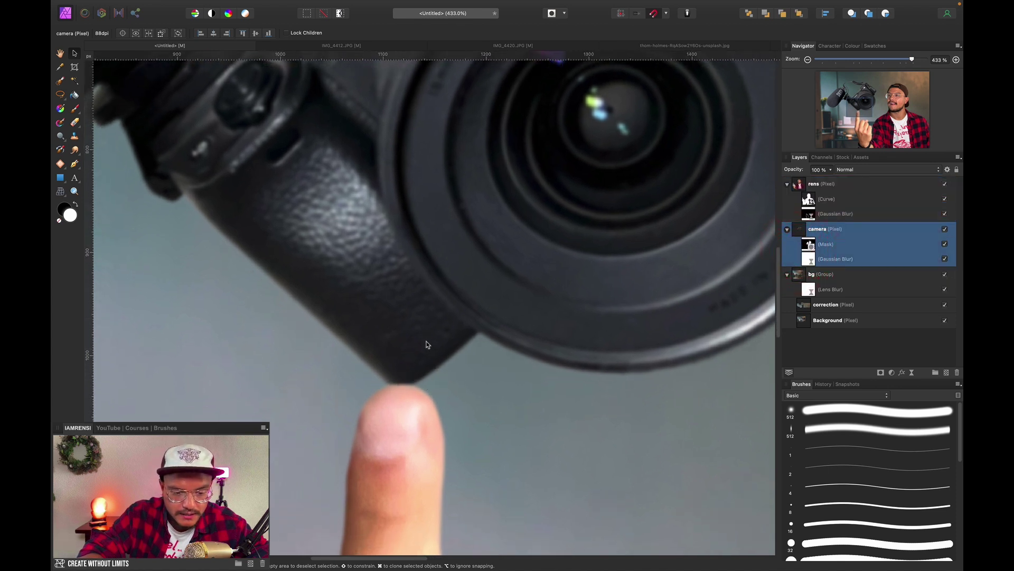
pyautogui.click(426, 346)
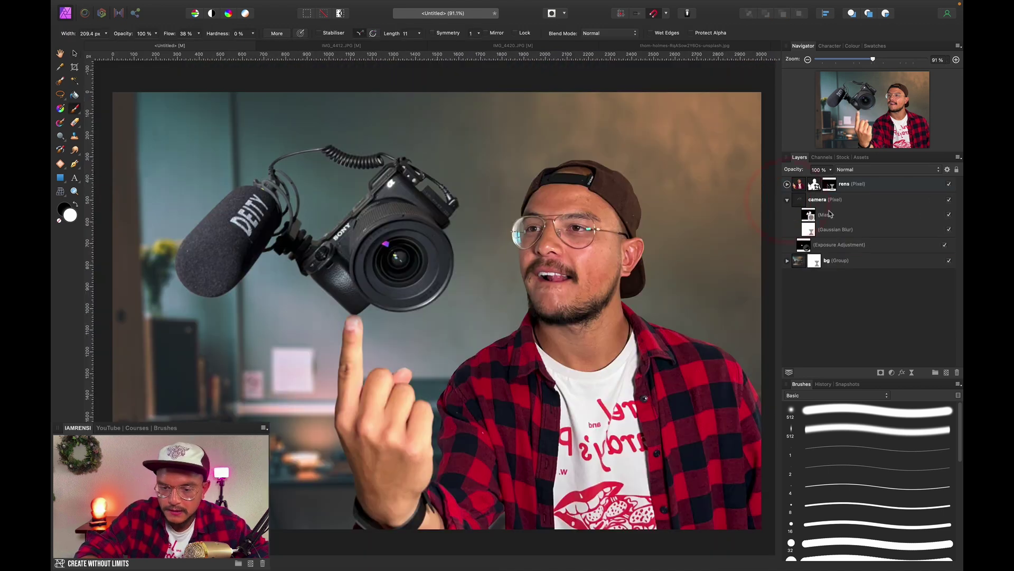
pyautogui.click(831, 207)
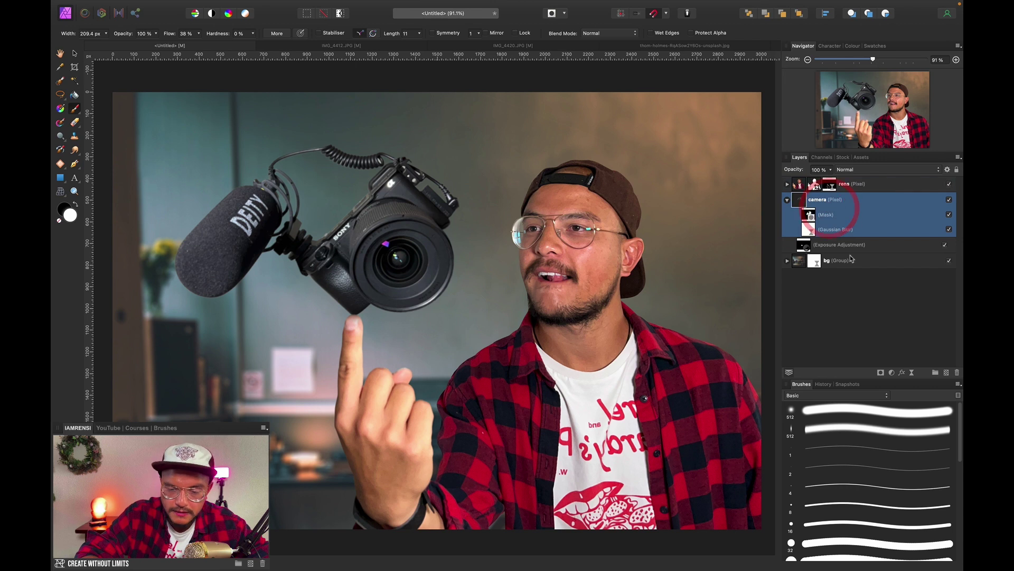
# Add a Levels adjustment nested in the camera layer with White Level lowered to 91%.
pyautogui.press('super+l')
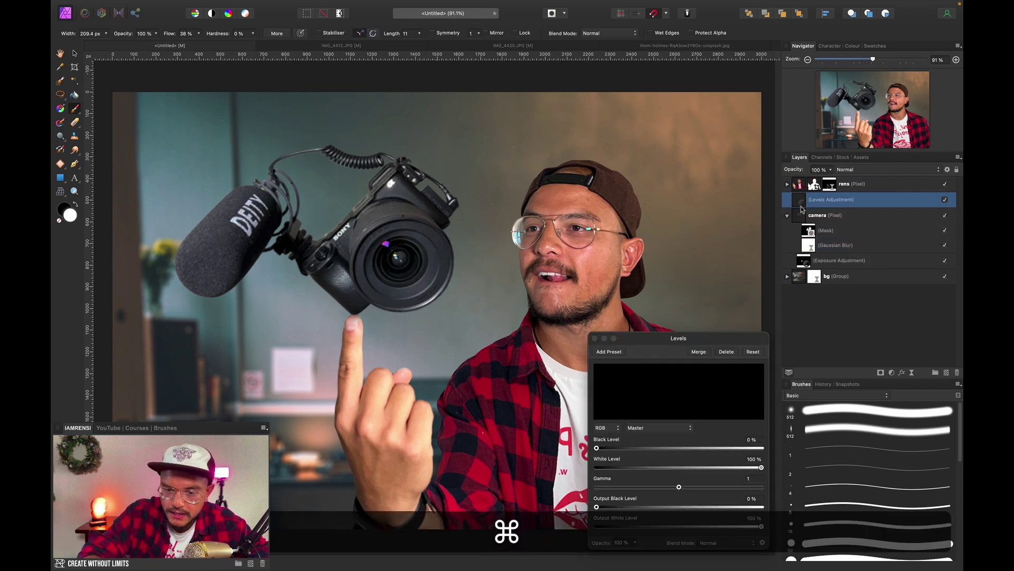
pyautogui.moveTo(801, 209); pyautogui.dragTo(829, 249)
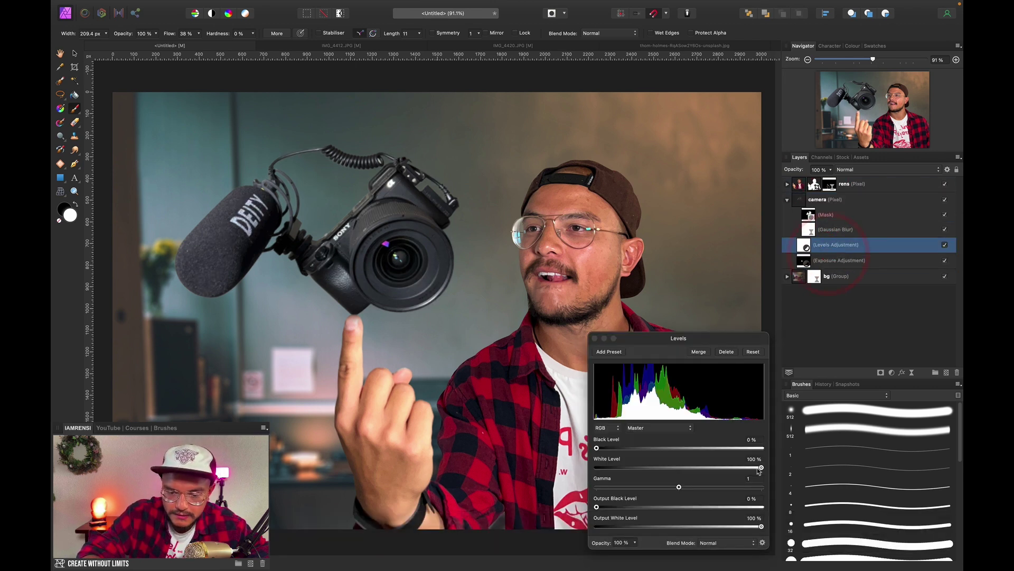
pyautogui.moveTo(760, 468); pyautogui.dragTo(748, 470)
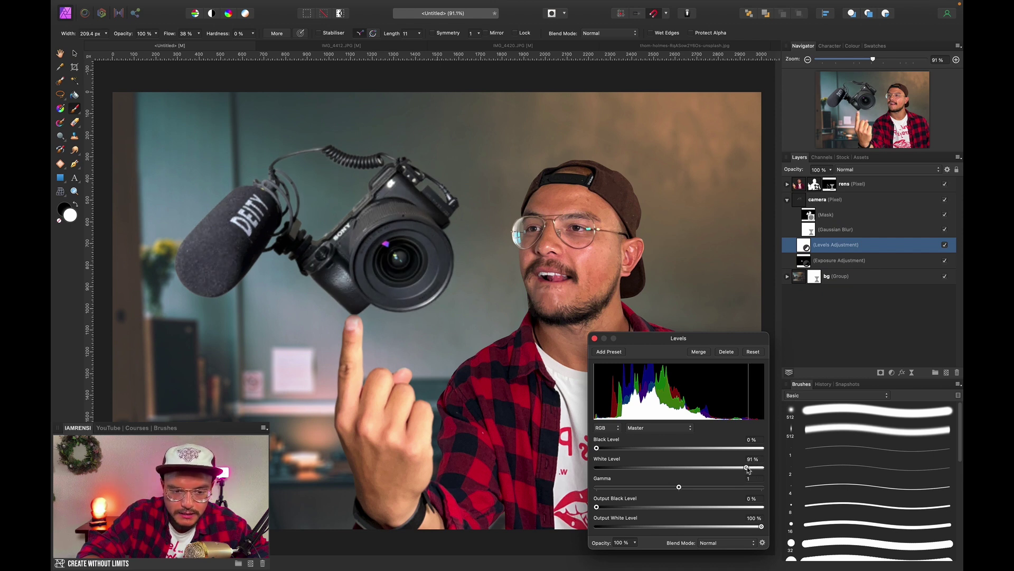
pyautogui.click(595, 338)
pyautogui.click(895, 296)
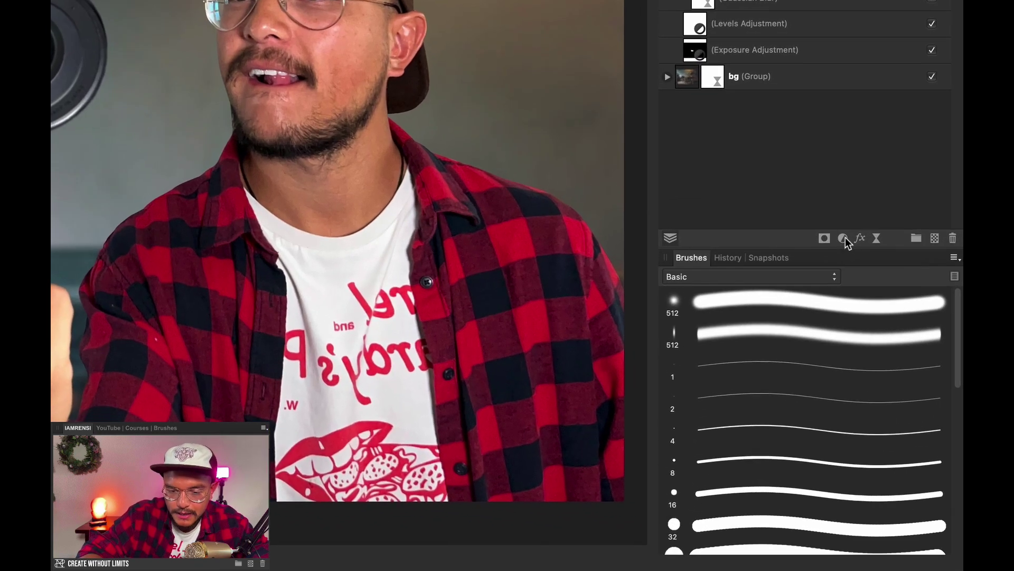
# Add an Exposure adjustment at -2.984 and invert its mask to hide the darkening.
pyautogui.click(843, 238)
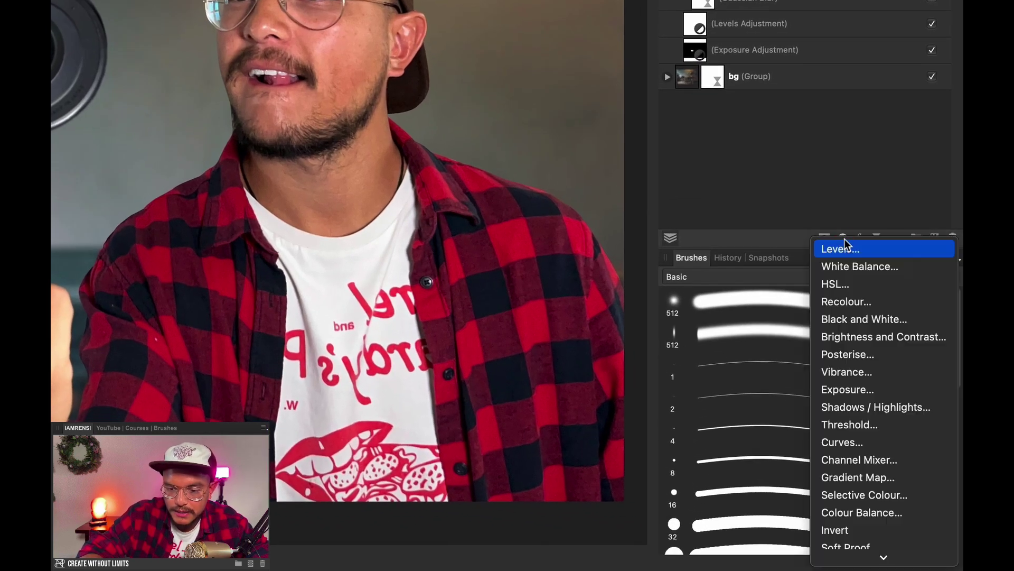
pyautogui.click(861, 390)
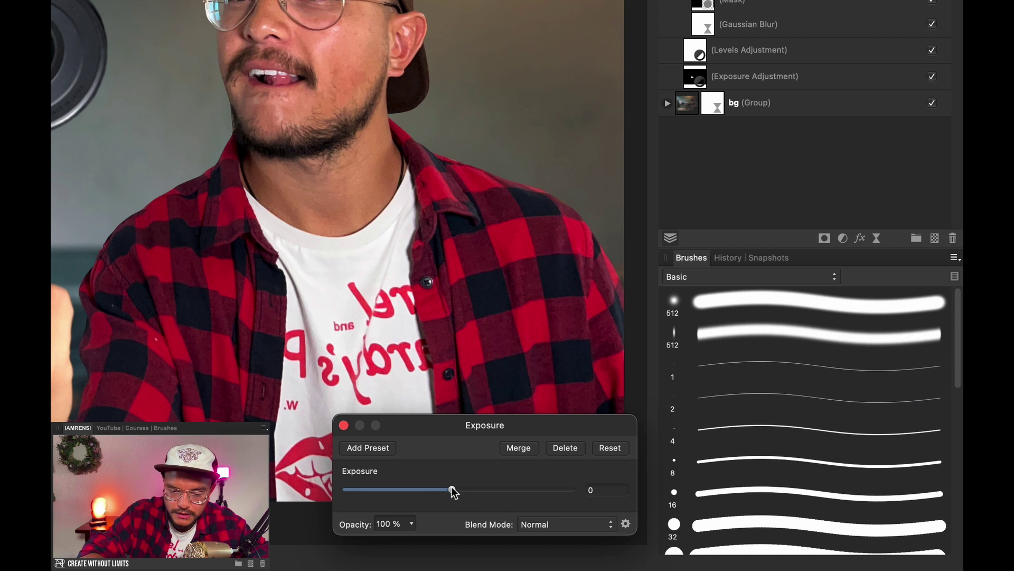
pyautogui.moveTo(453, 490); pyautogui.dragTo(412, 495)
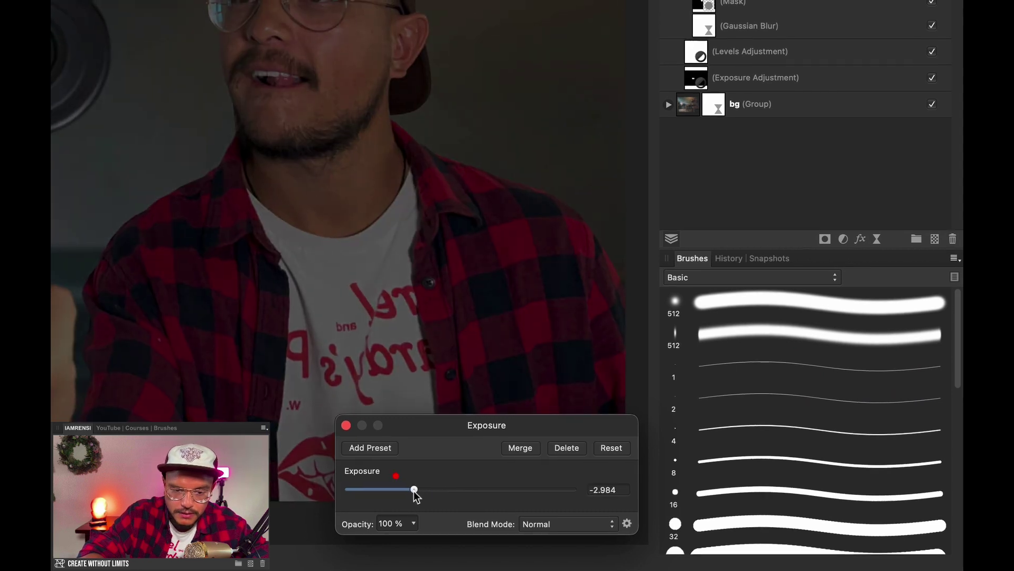
pyautogui.press('super+0')
pyautogui.press('super+i')
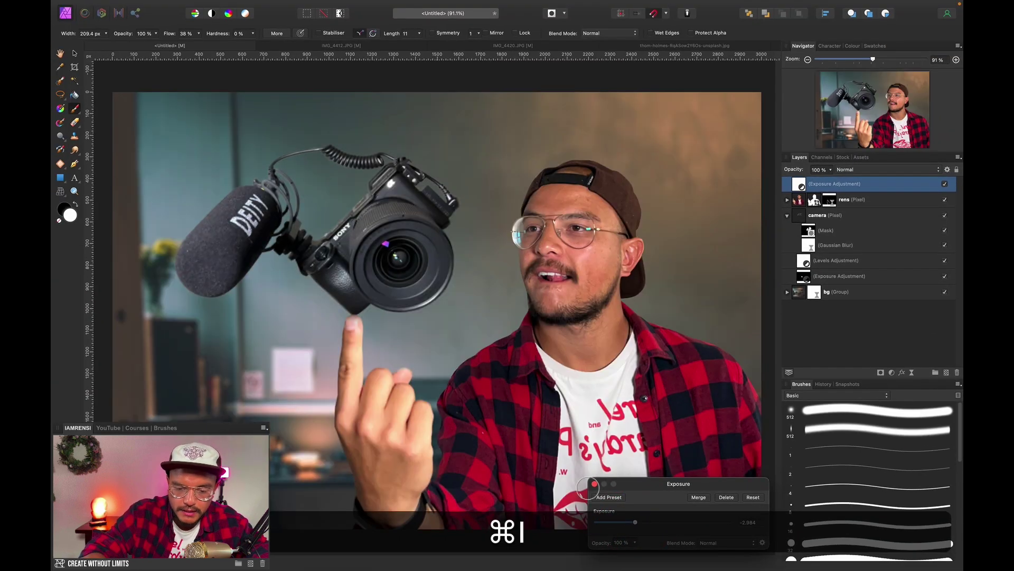
pyautogui.click(594, 483)
# Zoom out and enlarge a soft round brush to paint the darkening around the borders.
pyautogui.click(827, 412)
pyautogui.press('super+minus')
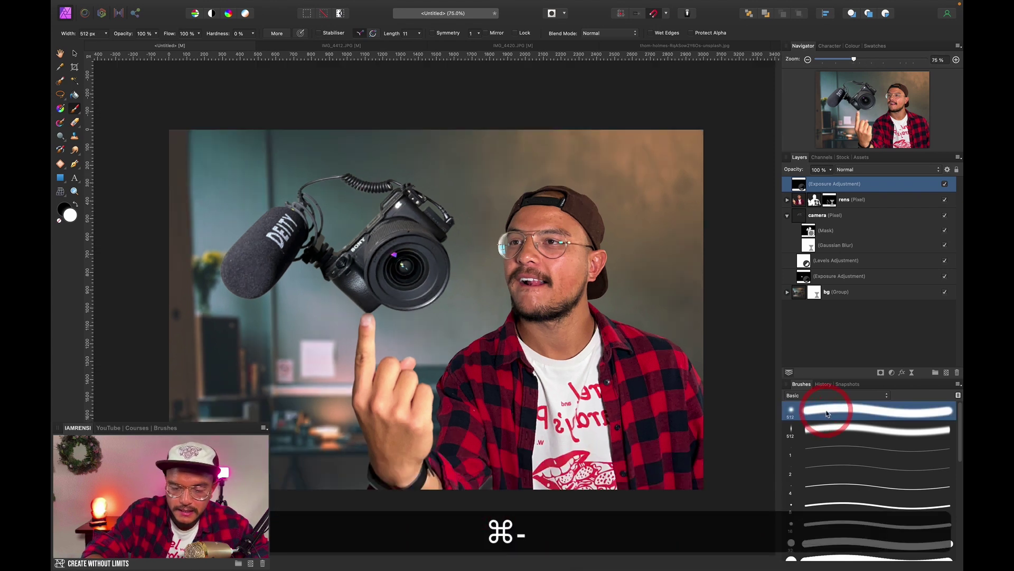
pyautogui.press('super+minus')
pyautogui.press(']')
pyautogui.press(']')
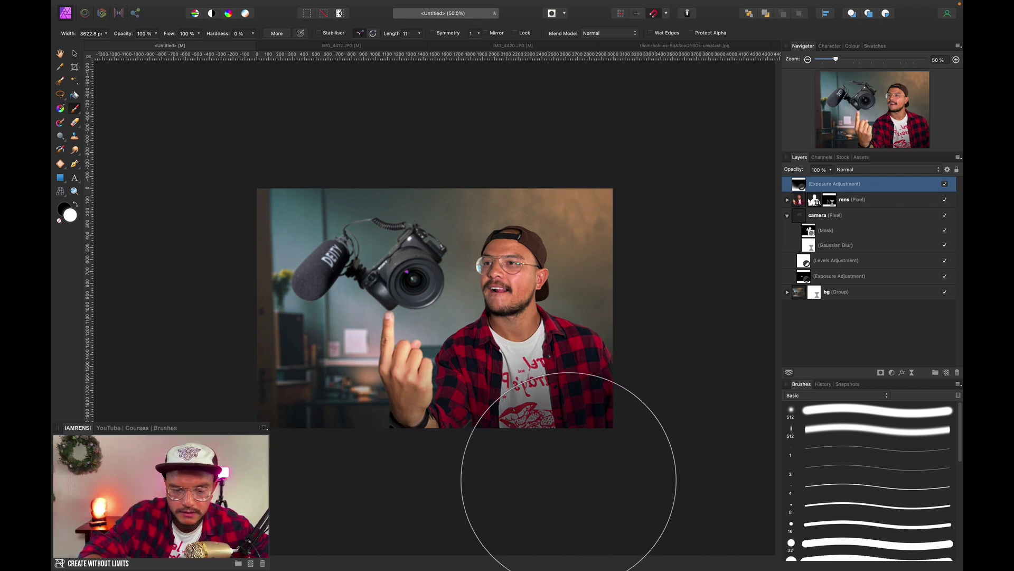
pyautogui.press('super+equal')
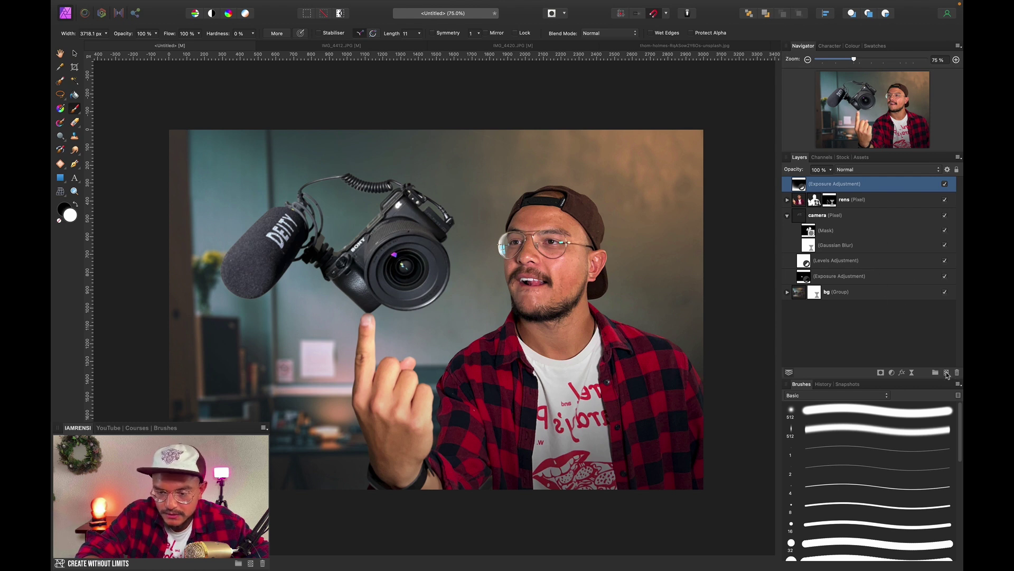
# Add a new pixel layer and paint a warm tan wash, sampled from the wall, behind the head.
pyautogui.click(946, 373)
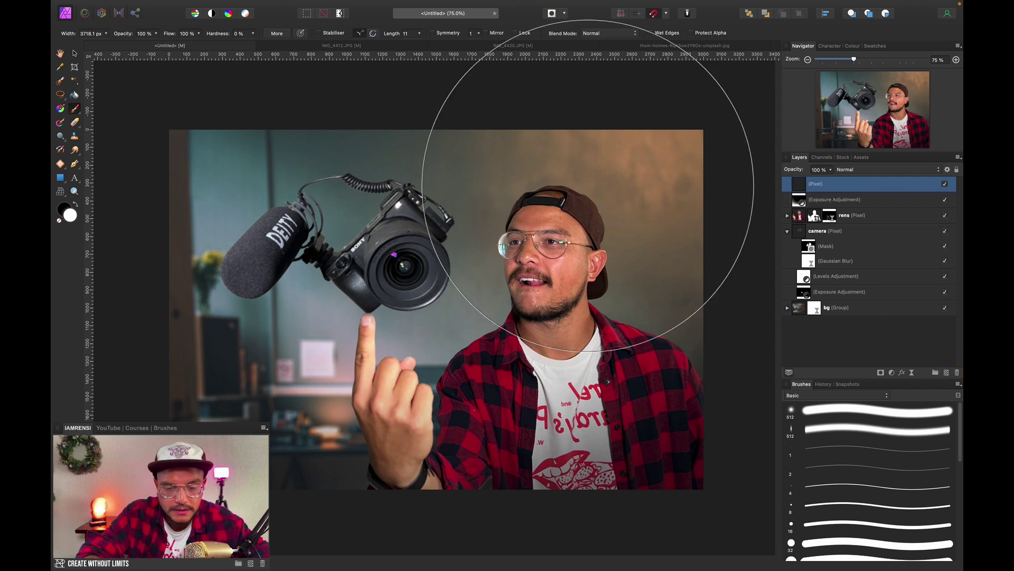
pyautogui.keyDown('alt'); pyautogui.click(722, 164); pyautogui.keyUp('alt')
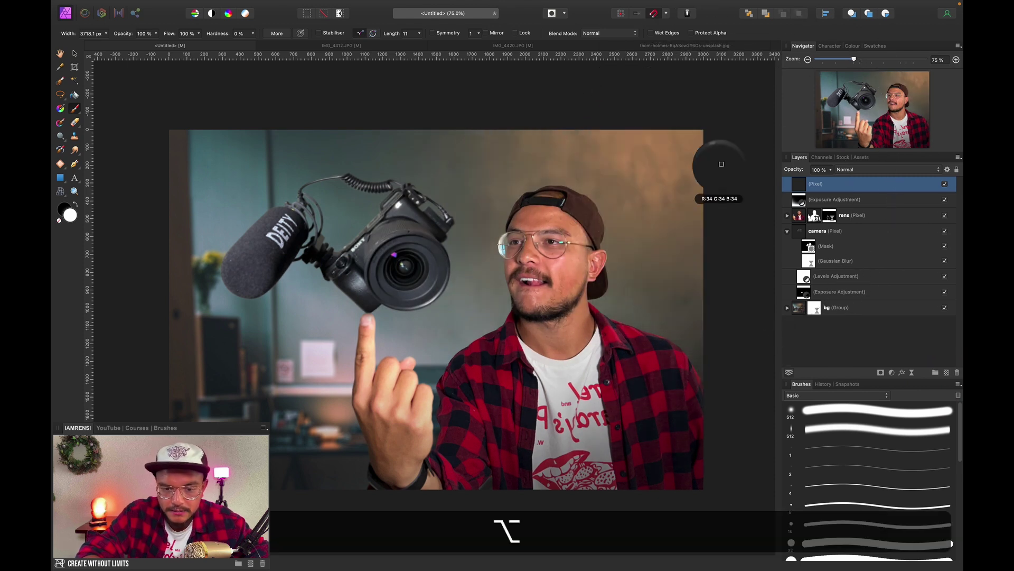
pyautogui.moveTo(721, 164); pyautogui.dragTo(627, 159)
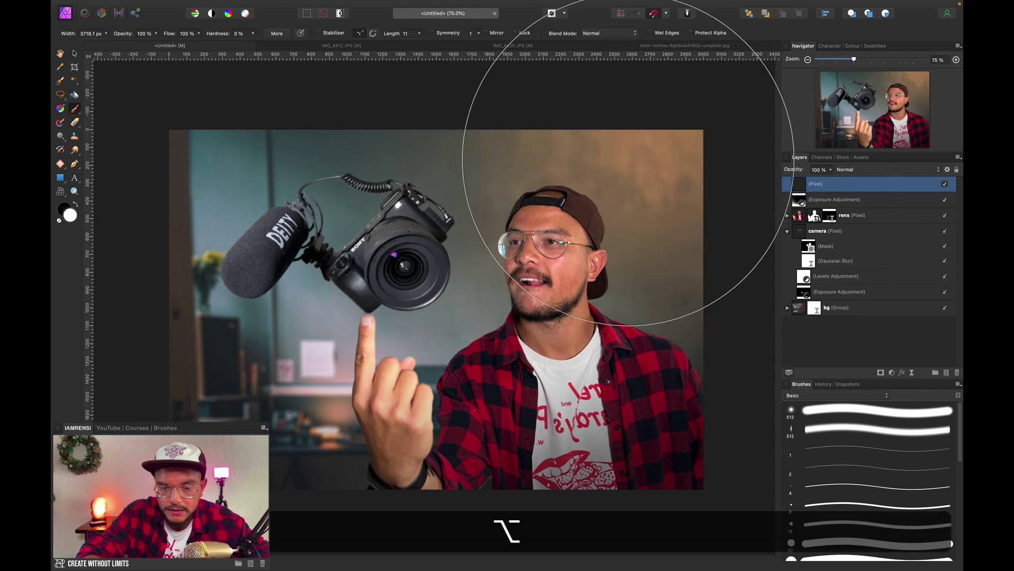
pyautogui.click(852, 46)
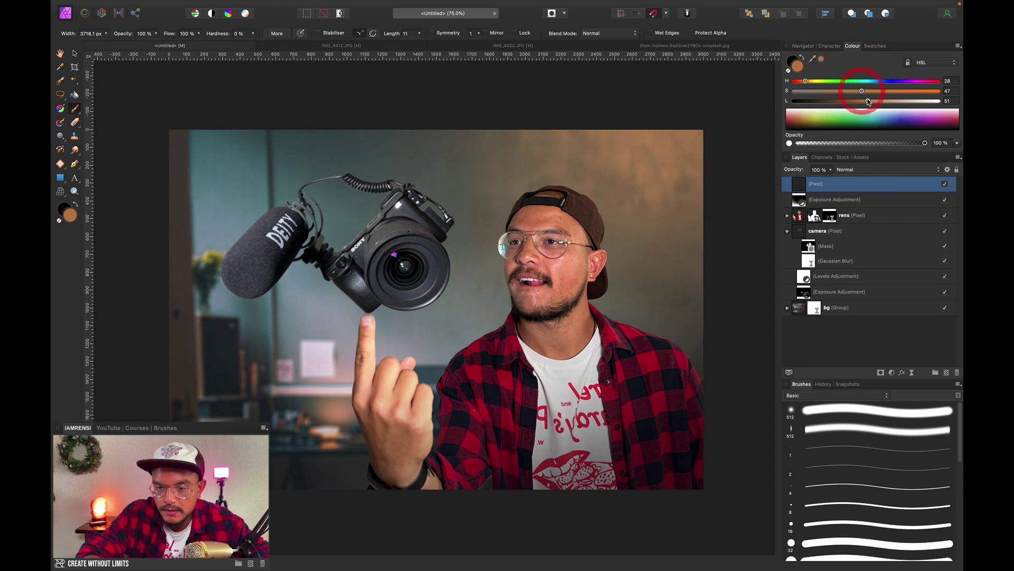
pyautogui.moveTo(665, 138); pyautogui.dragTo(658, 146)
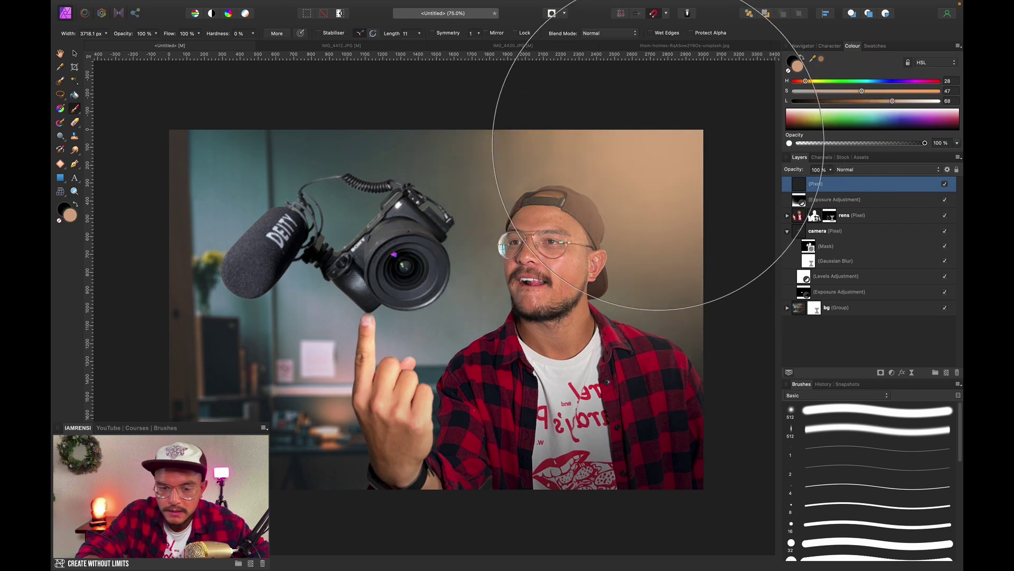
# Set the wash layer to Overlay blending and move it just above the bg group.
pyautogui.click(874, 170)
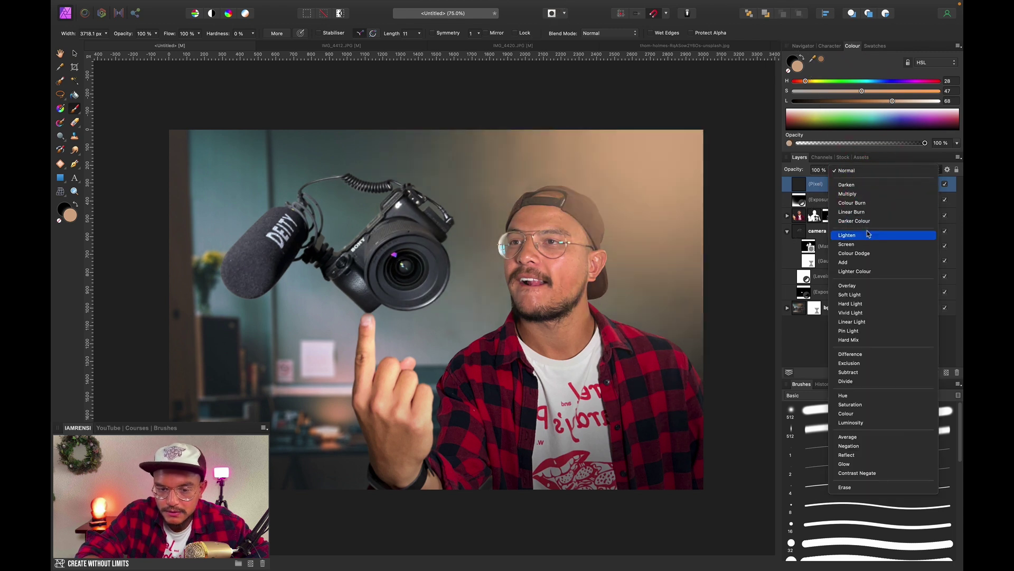
pyautogui.click(848, 285)
pyautogui.press('v')
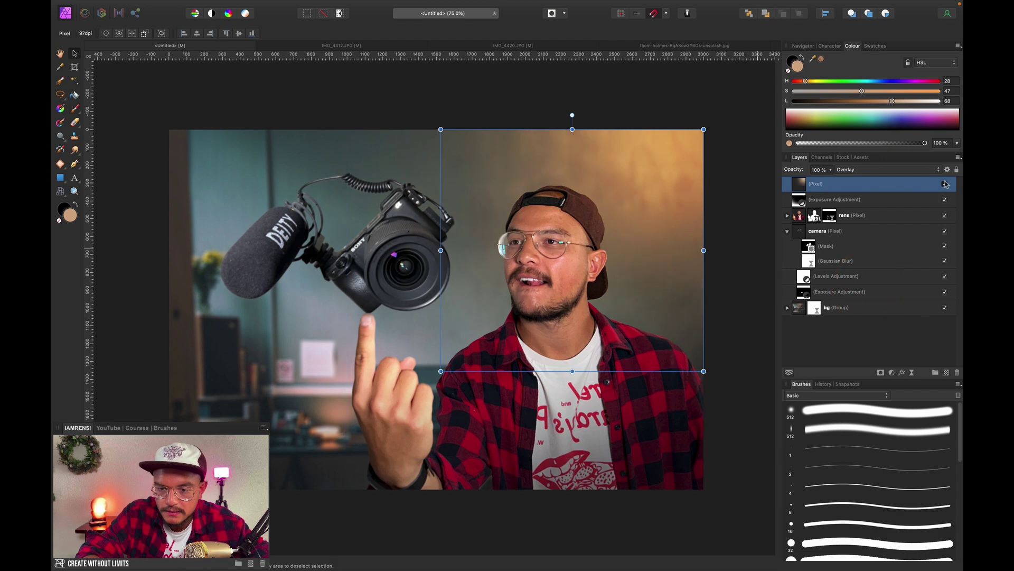
pyautogui.click(945, 184)
pyautogui.click(945, 183)
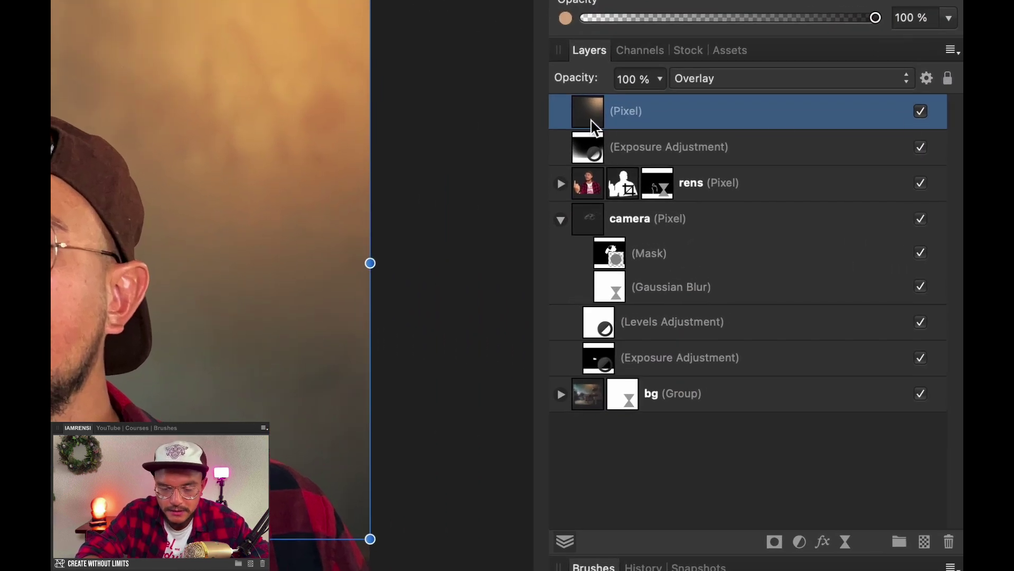
pyautogui.moveTo(594, 127); pyautogui.dragTo(564, 385)
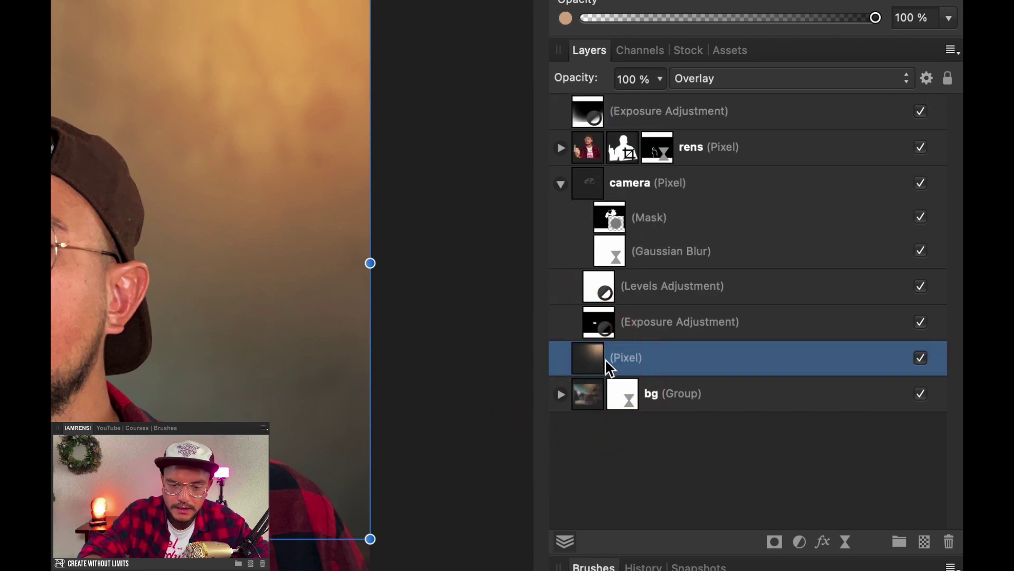
# Add a new pixel layer and paint teal sampled from the background, saturation 51, lightness 59.
pyautogui.click(924, 541)
pyautogui.press('b')
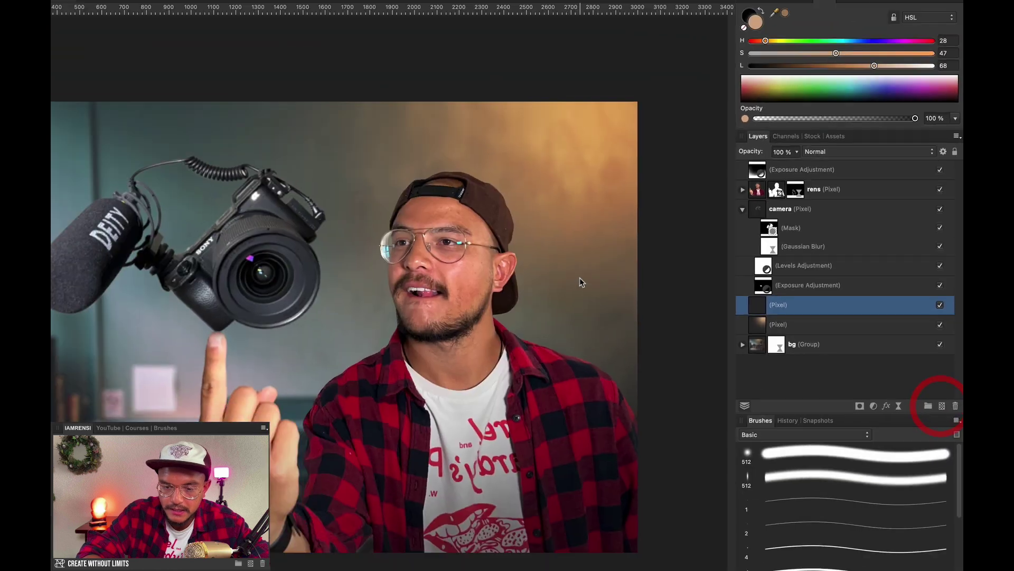
pyautogui.keyDown('alt'); pyautogui.click(223, 220); pyautogui.keyUp('alt')
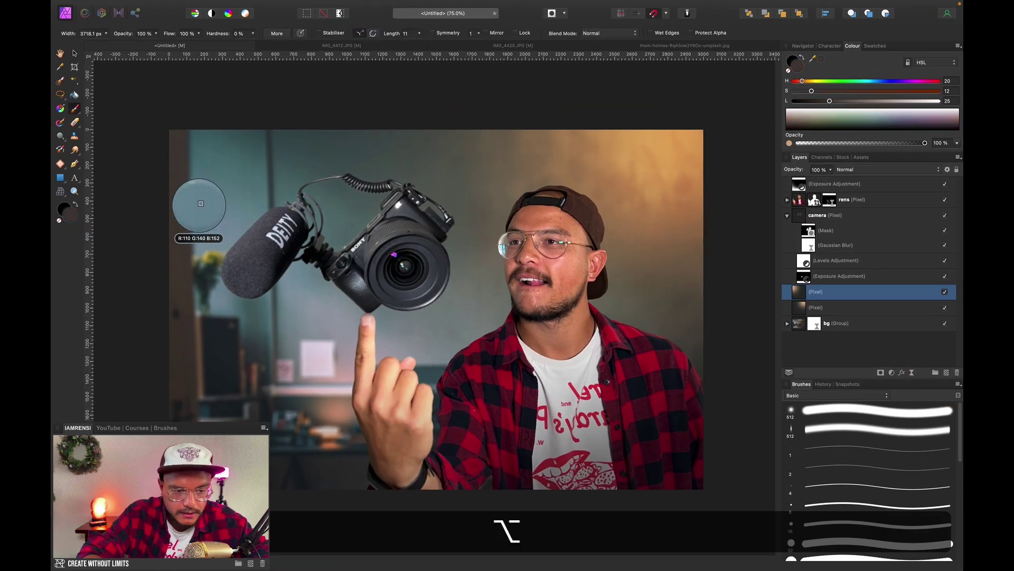
pyautogui.keyDown('alt'); pyautogui.click(201, 204); pyautogui.keyUp('alt')
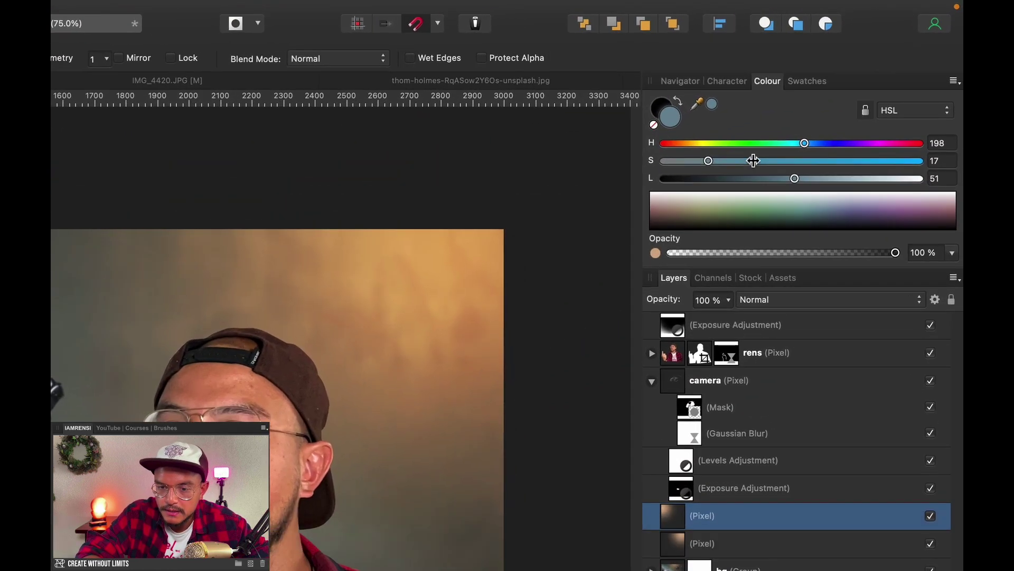
pyautogui.click(844, 91)
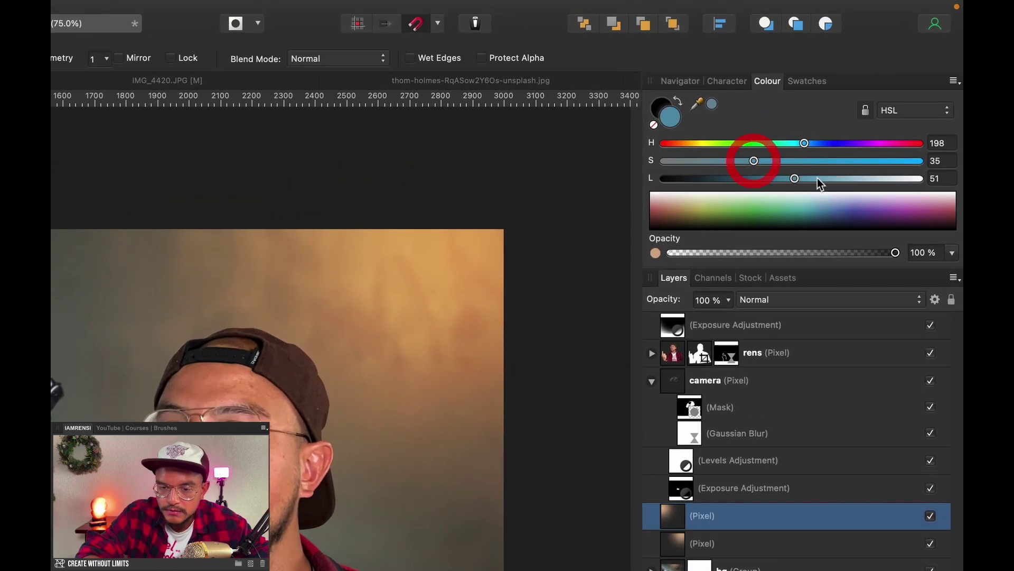
pyautogui.click(796, 162)
pyautogui.click(826, 180)
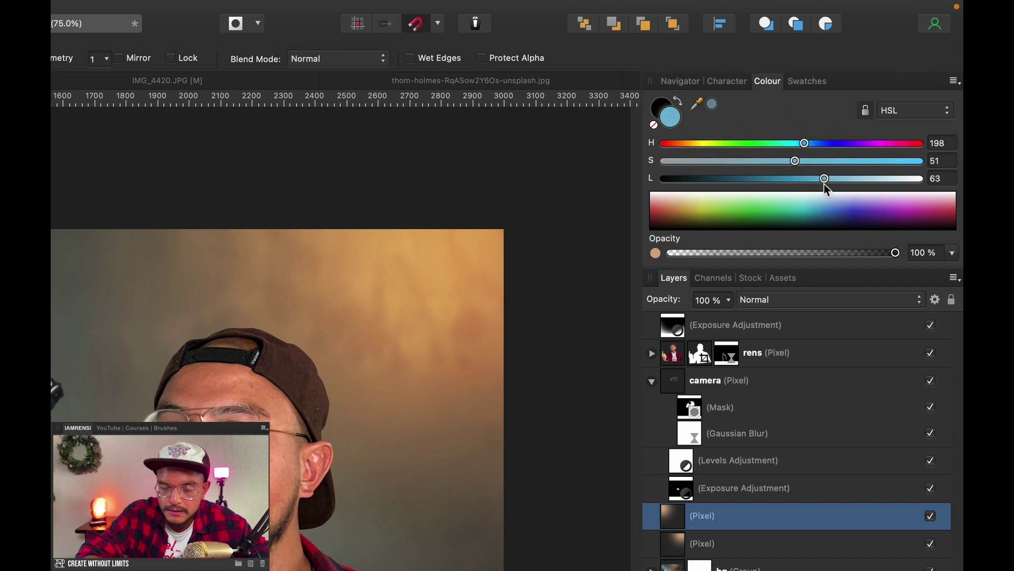
pyautogui.moveTo(824, 180); pyautogui.dragTo(815, 180)
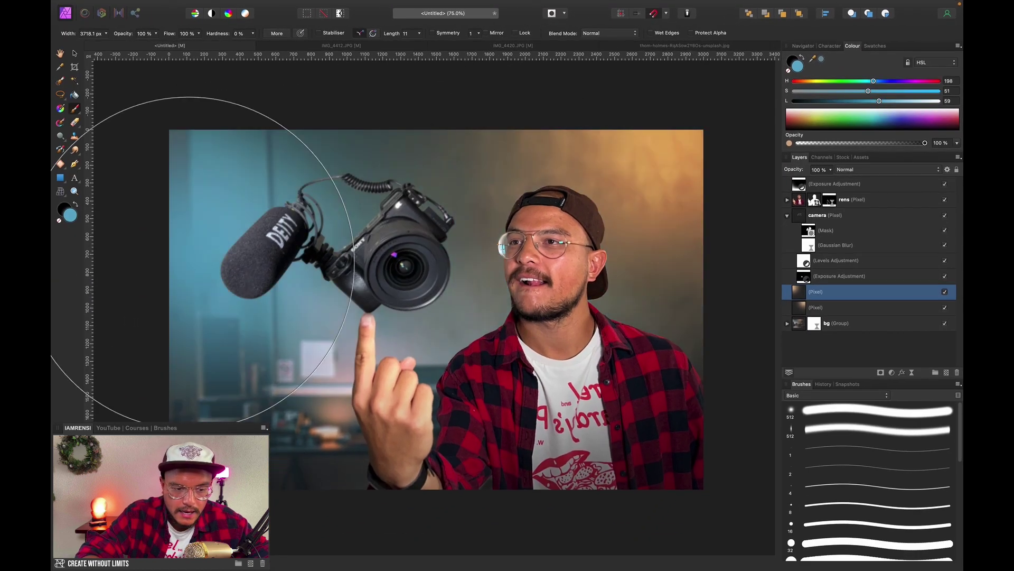
pyautogui.press('super+z')
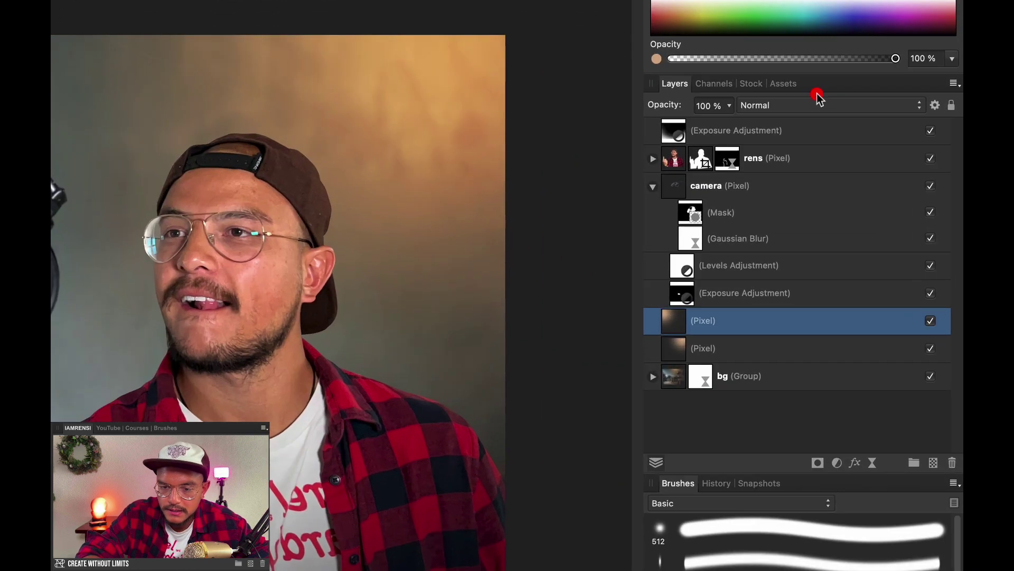
# Set the teal layer to Overlay blending at 74% opacity.
pyautogui.click(880, 169)
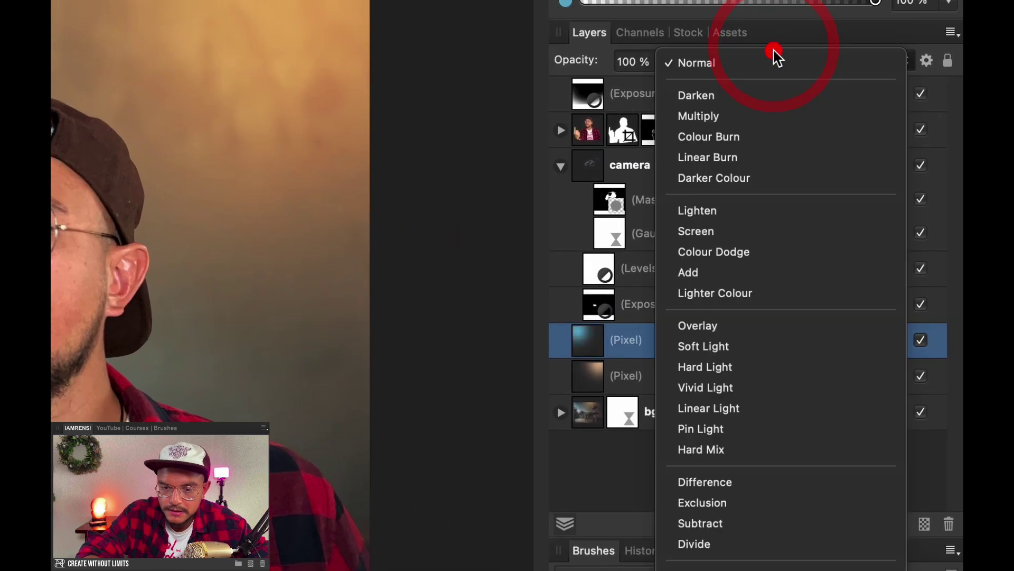
pyautogui.click(731, 328)
pyautogui.press('7')
pyautogui.press('4')
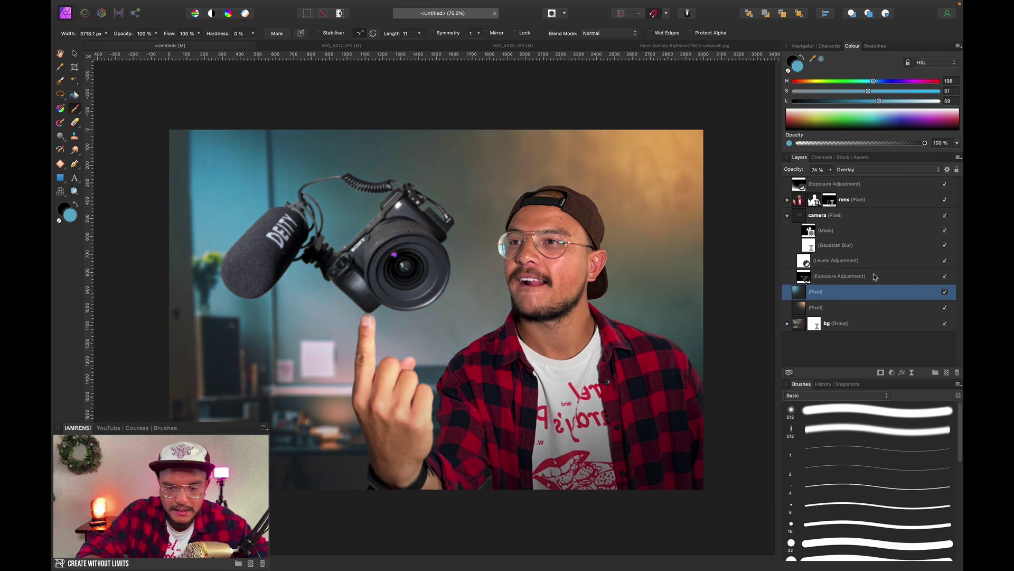
pyautogui.press('super+z')
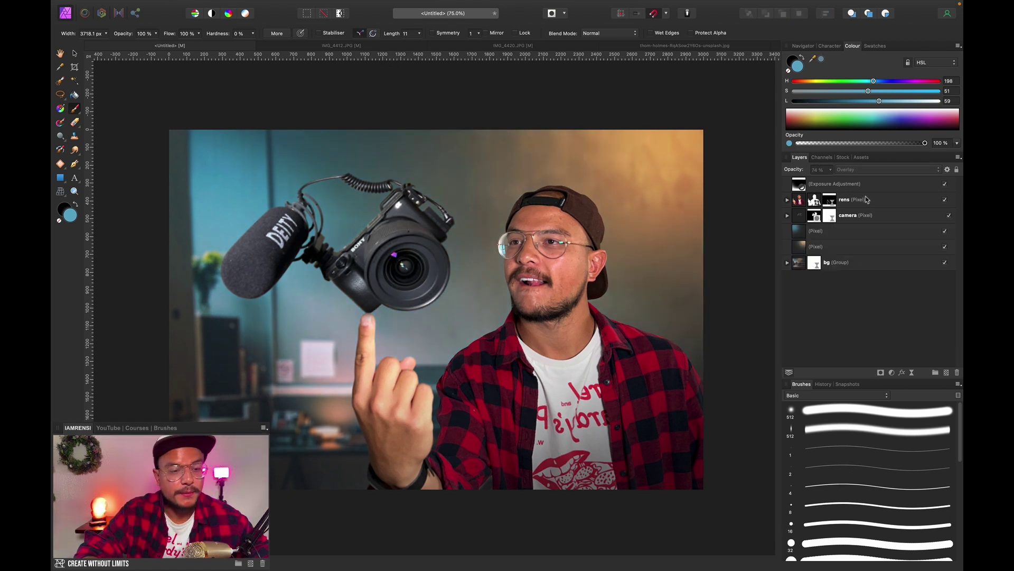
# Add a blue colour fill layer in Screen blending above rens, plus a second orange fill layer.
pyautogui.click(868, 201)
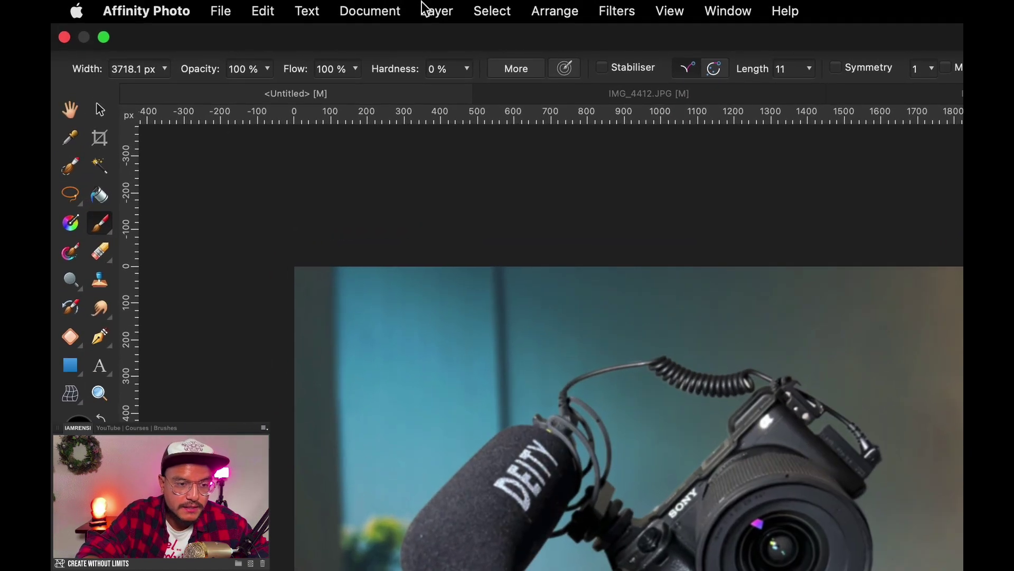
pyautogui.click(238, 5)
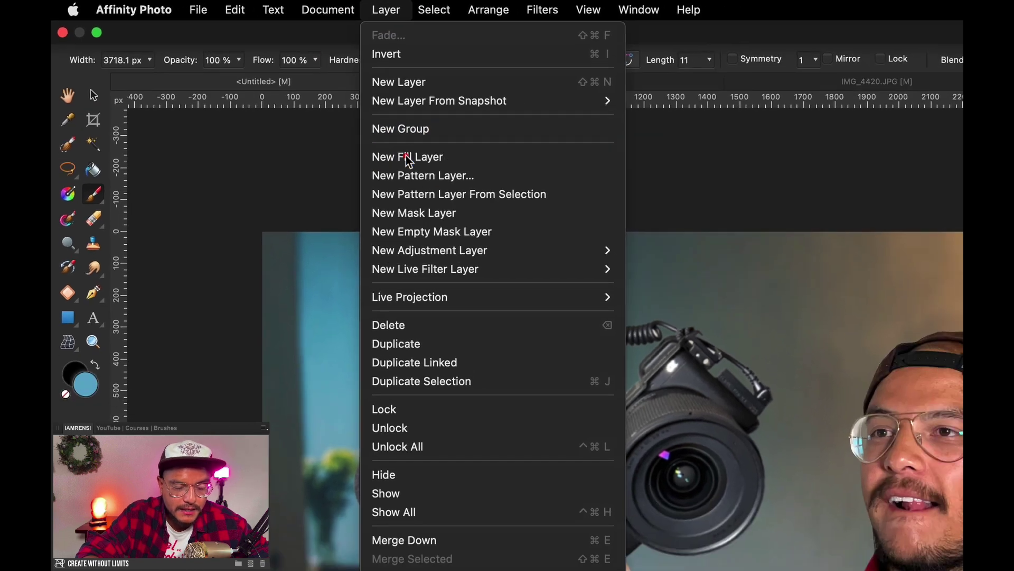
pyautogui.click(454, 179)
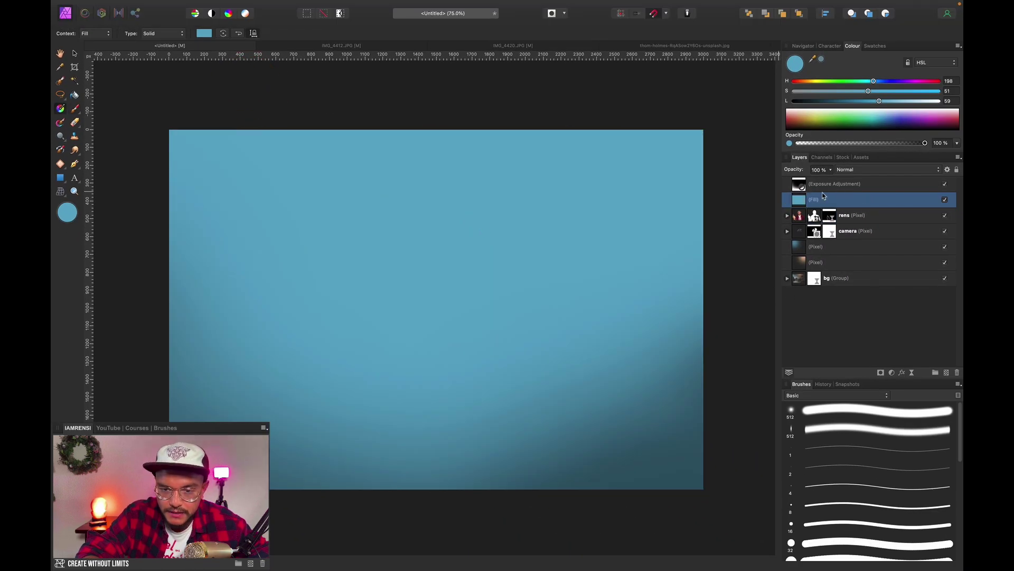
pyautogui.click(867, 169)
pyautogui.click(851, 244)
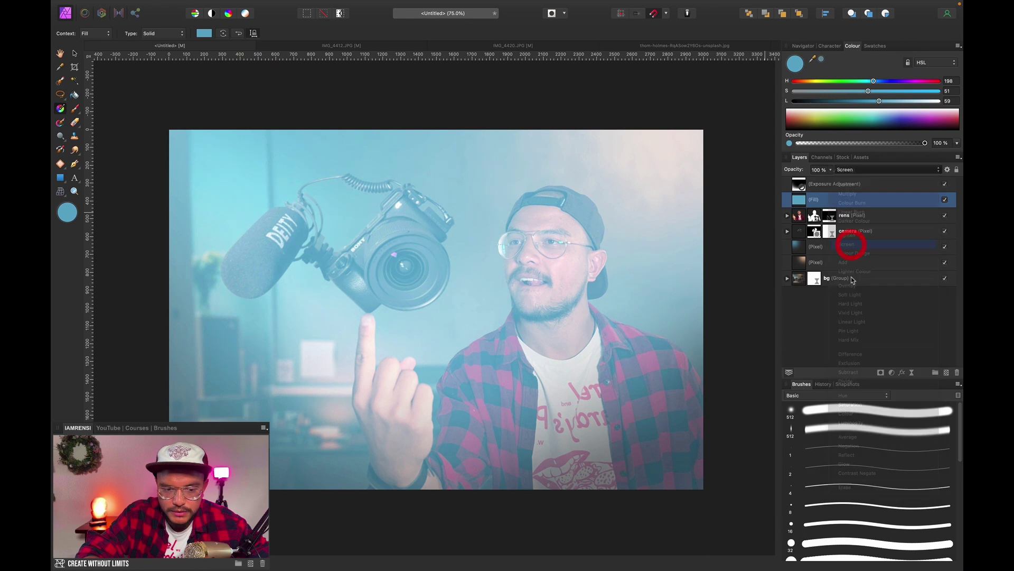
pyautogui.moveTo(185, 4)
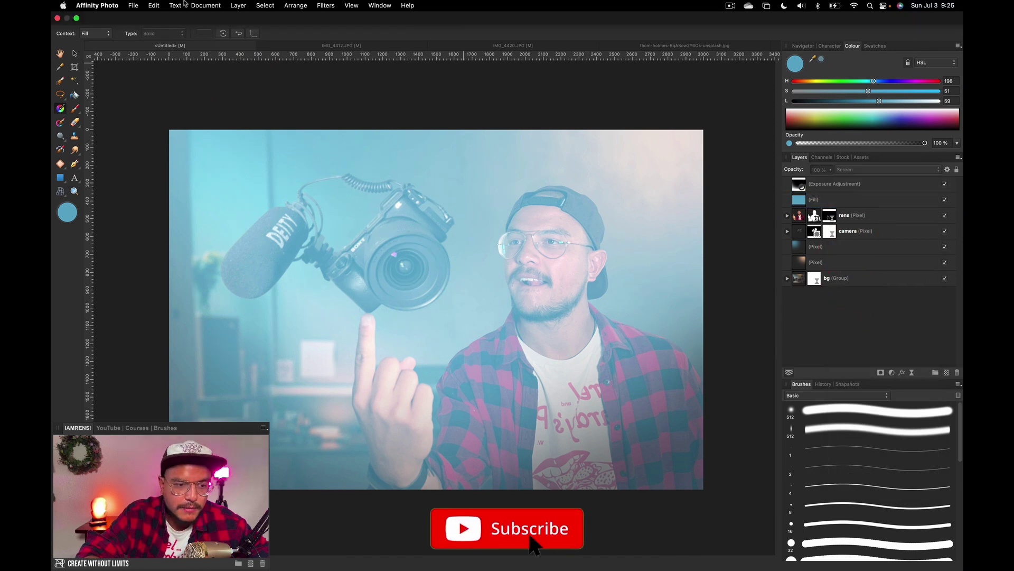
pyautogui.click(238, 5)
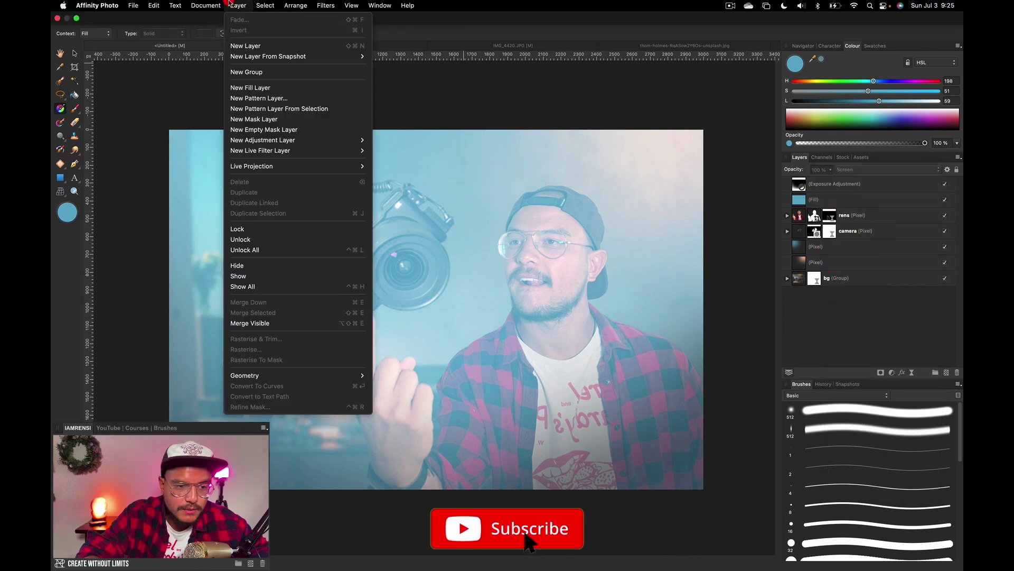
pyautogui.click(242, 87)
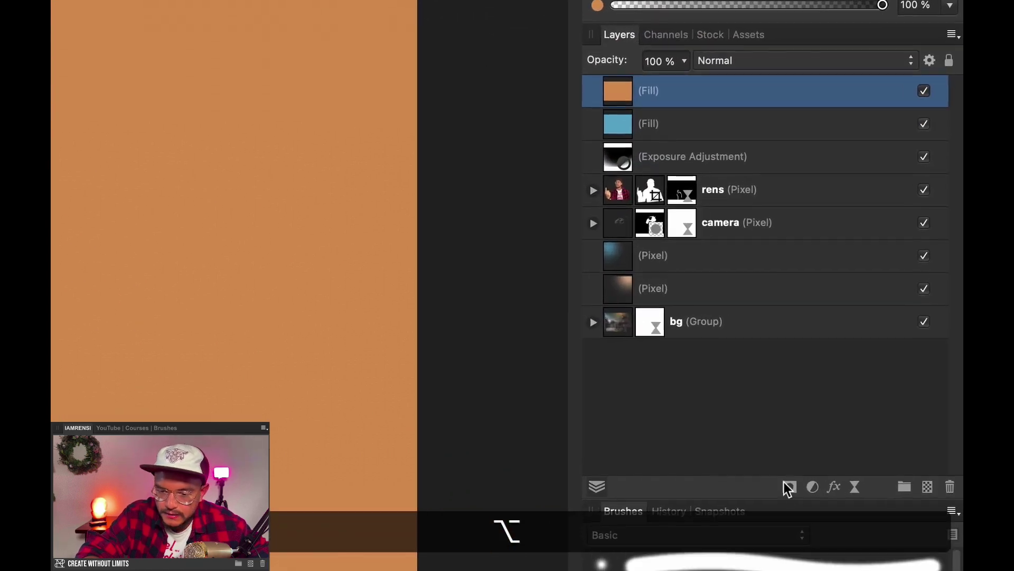
# Give both fill layers black masks and ready a soft round brush on the orange fill's mask.
pyautogui.keyDown('alt'); pyautogui.click(881, 372); pyautogui.keyUp('alt')
pyautogui.click(676, 141)
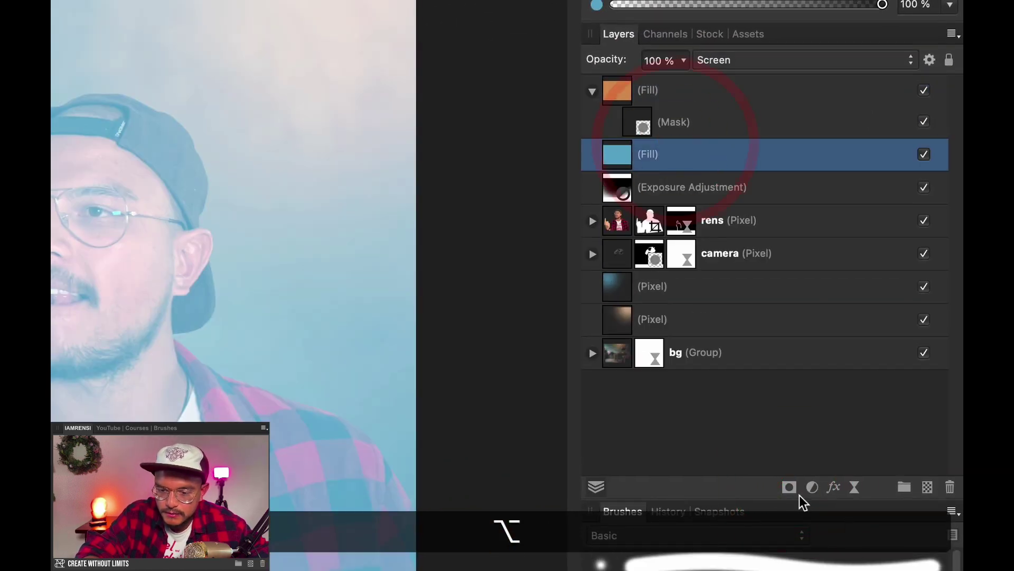
pyautogui.keyDown('alt'); pyautogui.click(787, 485); pyautogui.keyUp('alt')
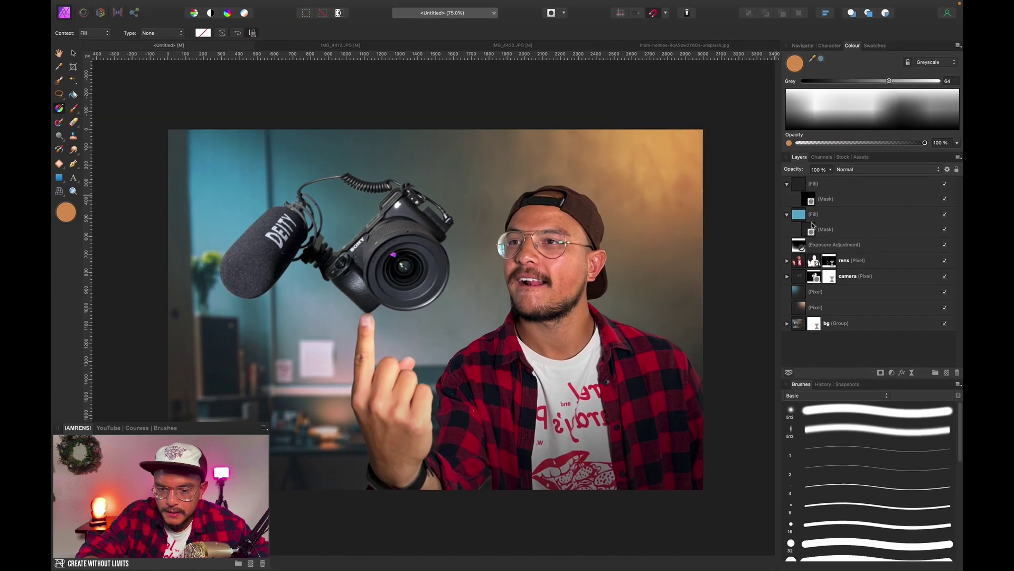
pyautogui.click(810, 200)
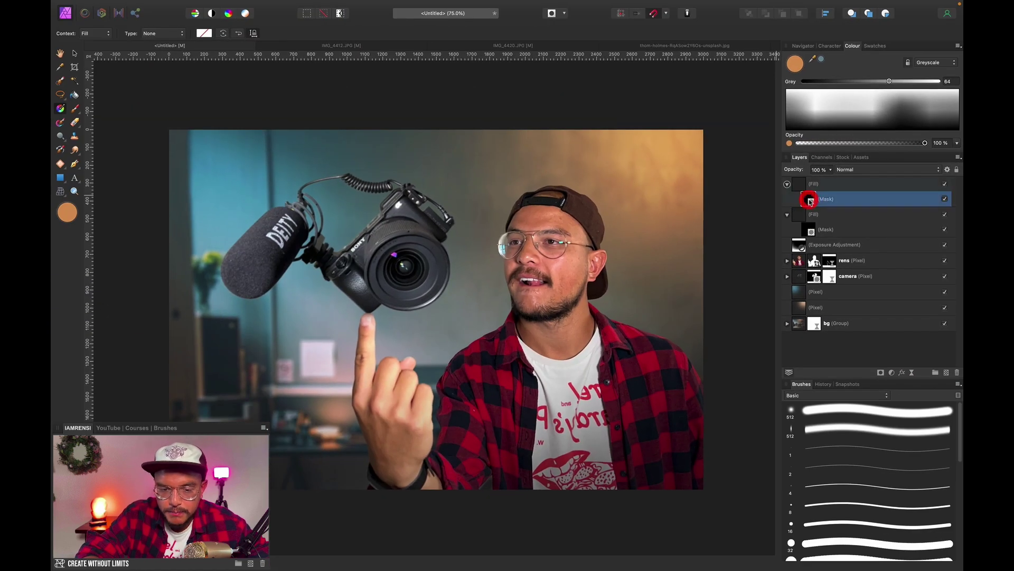
pyautogui.click(844, 418)
pyautogui.press('b')
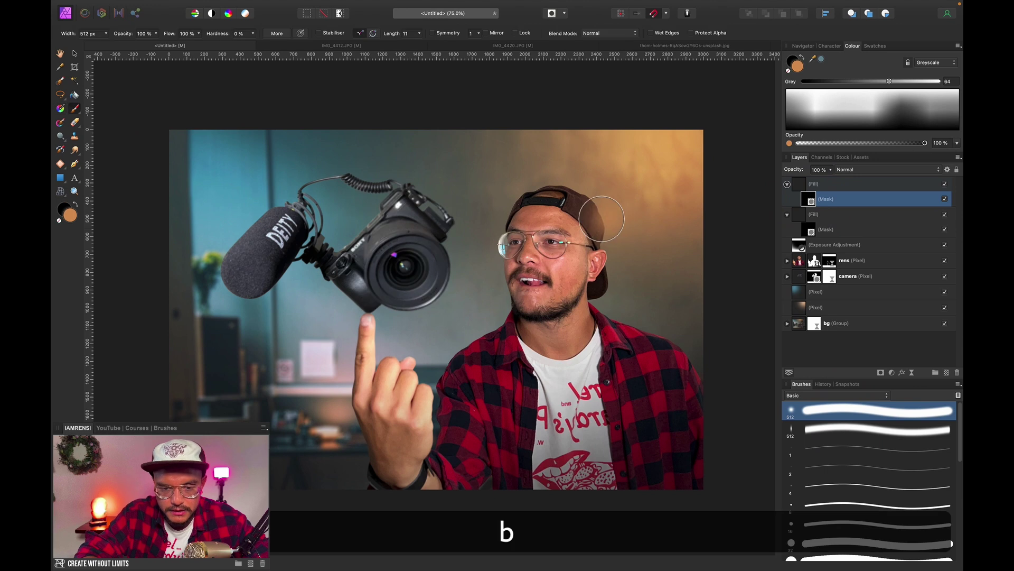
# Load a selection of the man and paint orange light back around his head and shoulder.
pyautogui.hscroll(3, 550, 211)
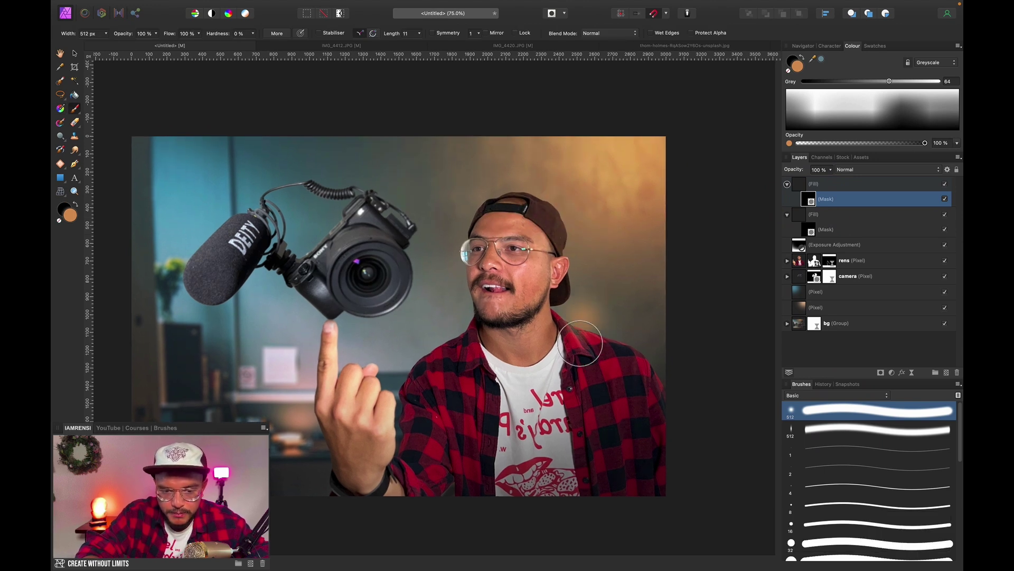
pyautogui.keyDown('super'); pyautogui.click(816, 262); pyautogui.keyUp('super')
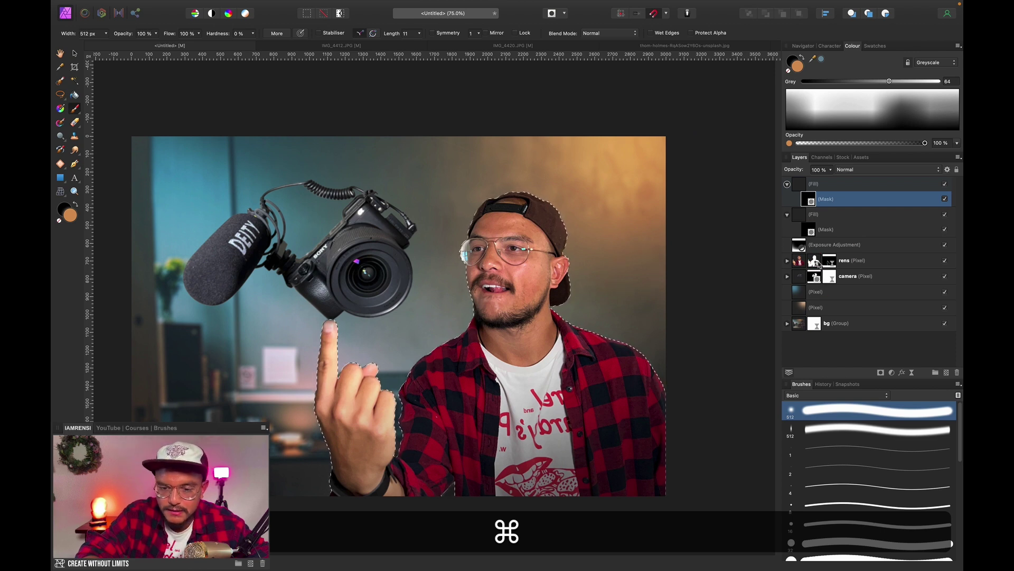
pyautogui.scroll(5, 595, 273)
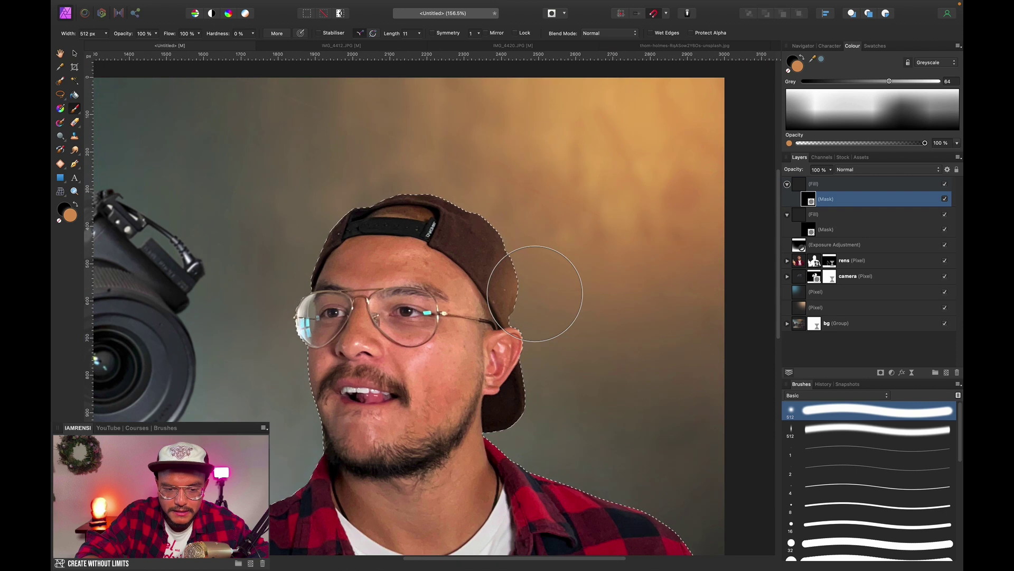
pyautogui.press(']')
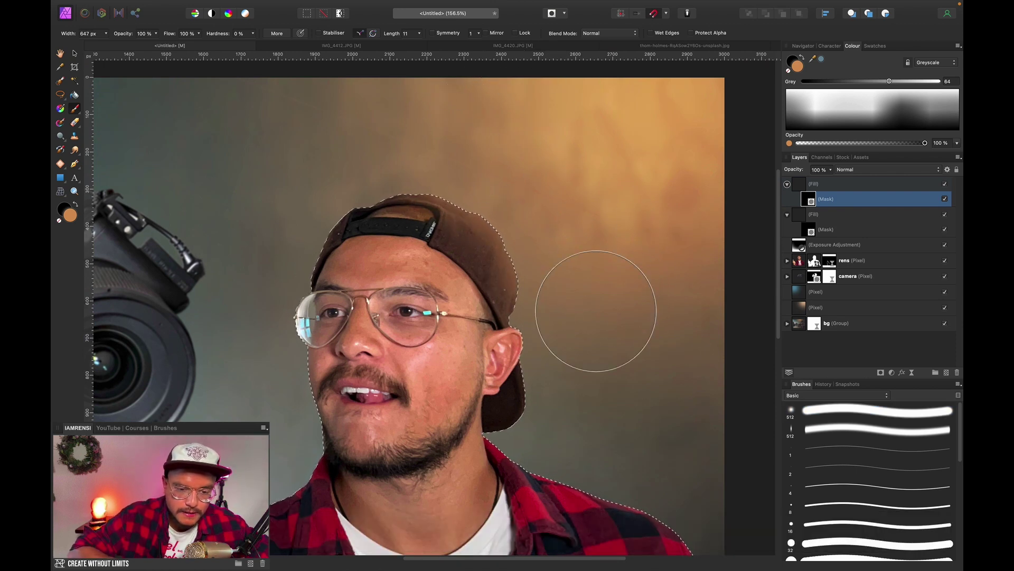
pyautogui.press(']')
pyautogui.press(']')
pyautogui.press('space')
pyautogui.moveTo(618, 203); pyautogui.dragTo(589, 110)
pyautogui.press('[')
pyautogui.press('[')
pyautogui.press('[')
pyautogui.press('[')
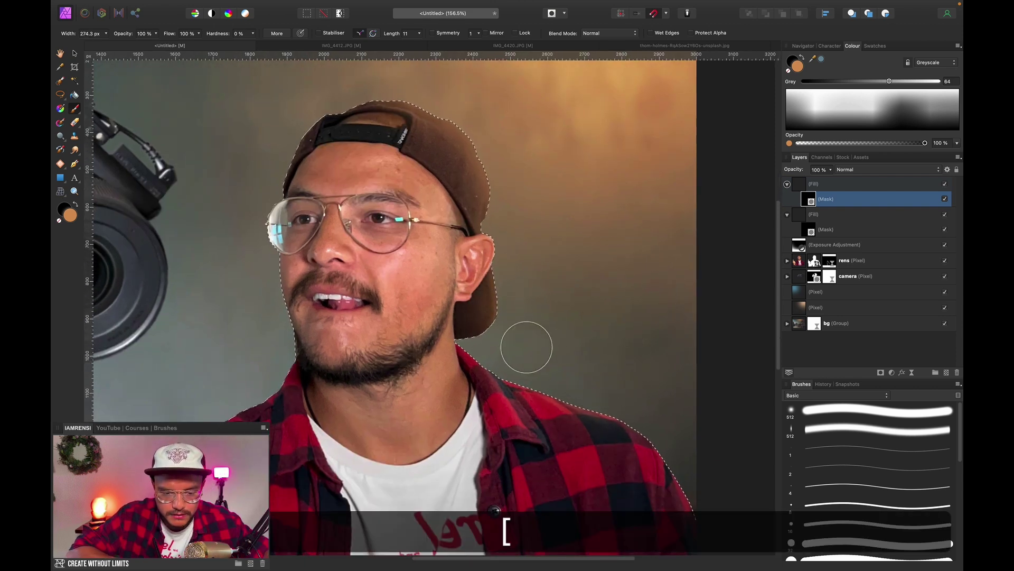
pyautogui.press(']')
pyautogui.press(']')
pyautogui.press(']')
pyautogui.press(']')
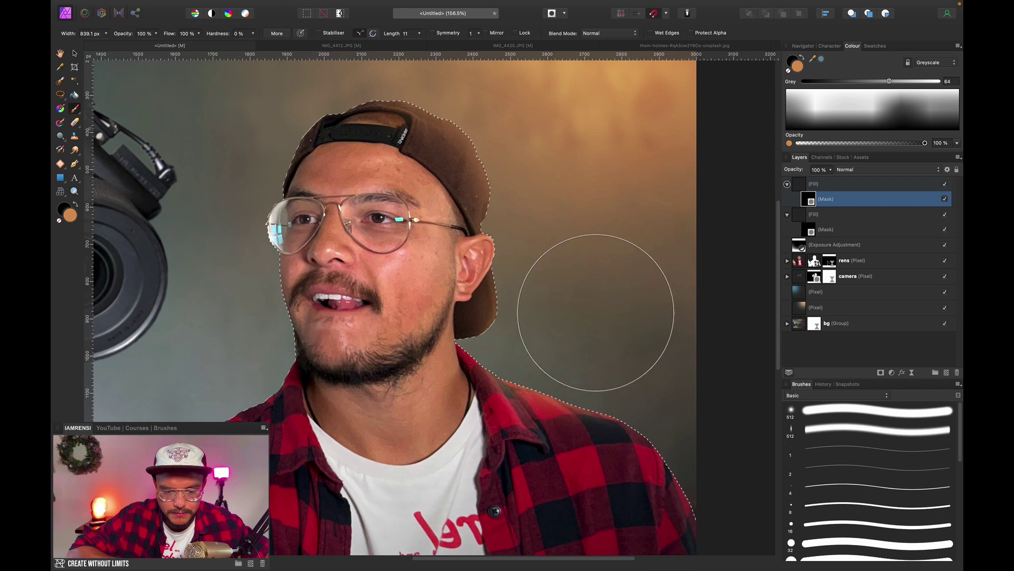
pyautogui.press(']')
pyautogui.press('space')
pyautogui.moveTo(648, 324); pyautogui.dragTo(552, 214)
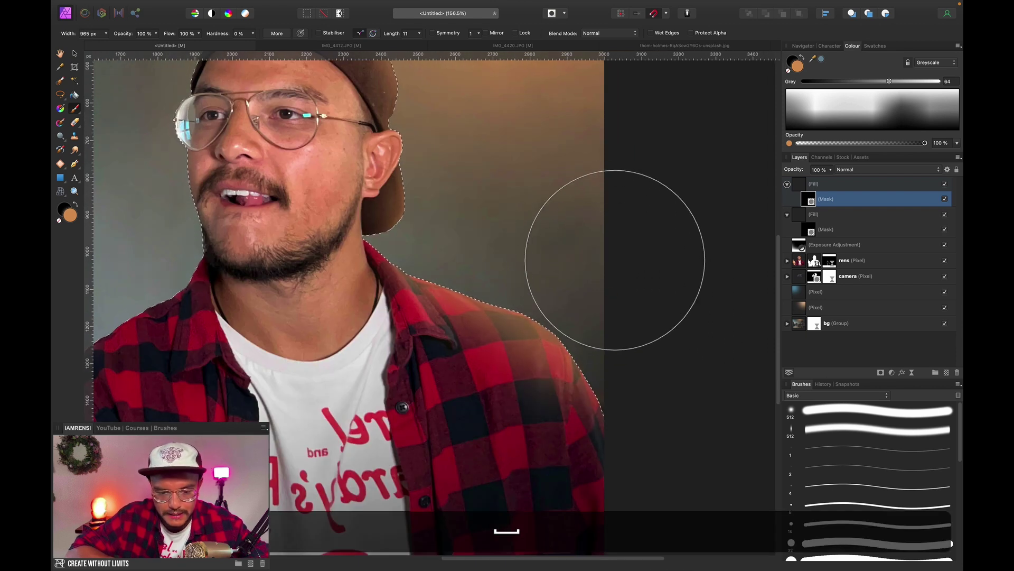
pyautogui.press('super+0')
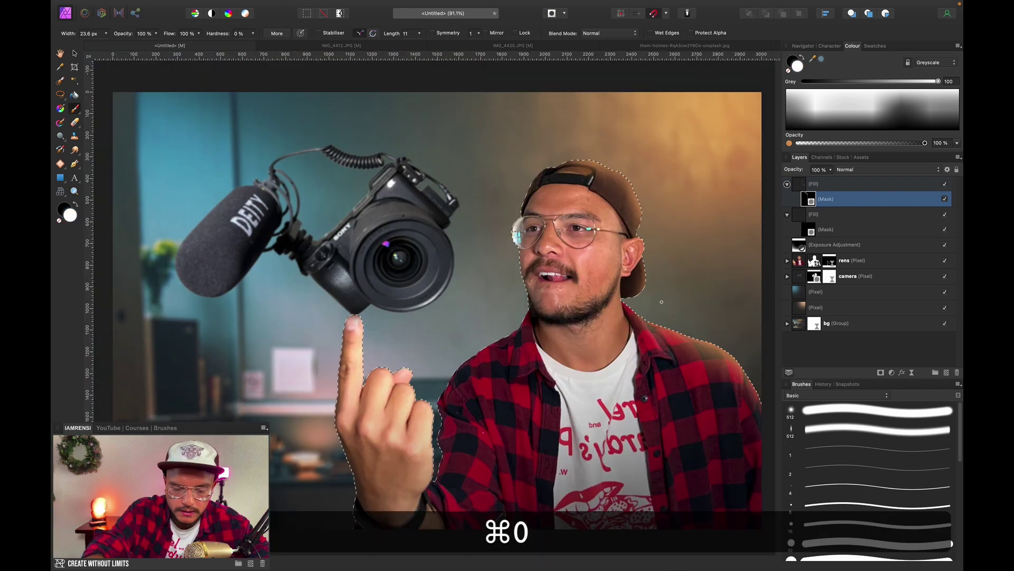
# Paint more orange light around the camera with a larger brush, then clear the selection.
pyautogui.click(945, 184)
pyautogui.click(945, 184)
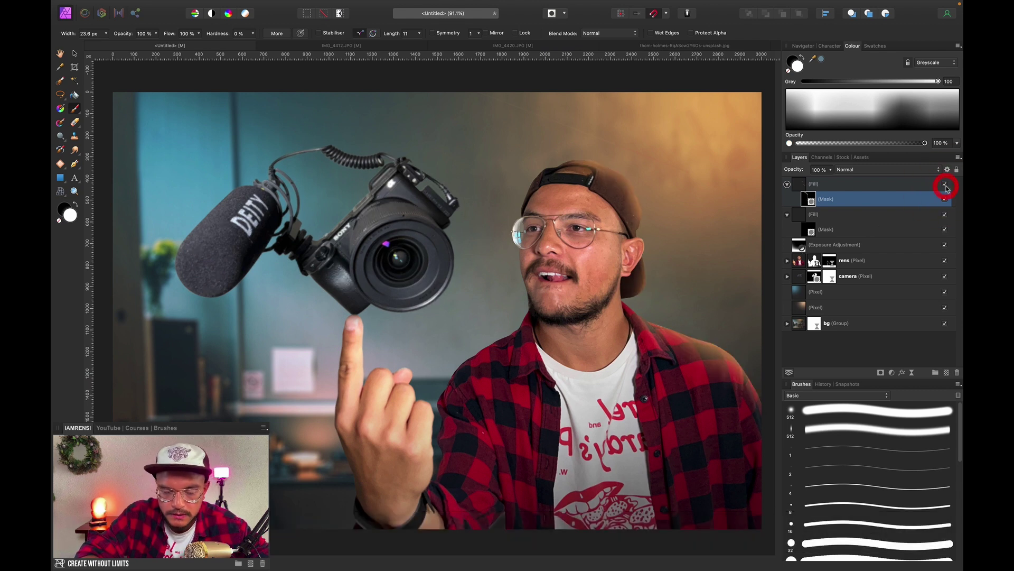
pyautogui.click(859, 185)
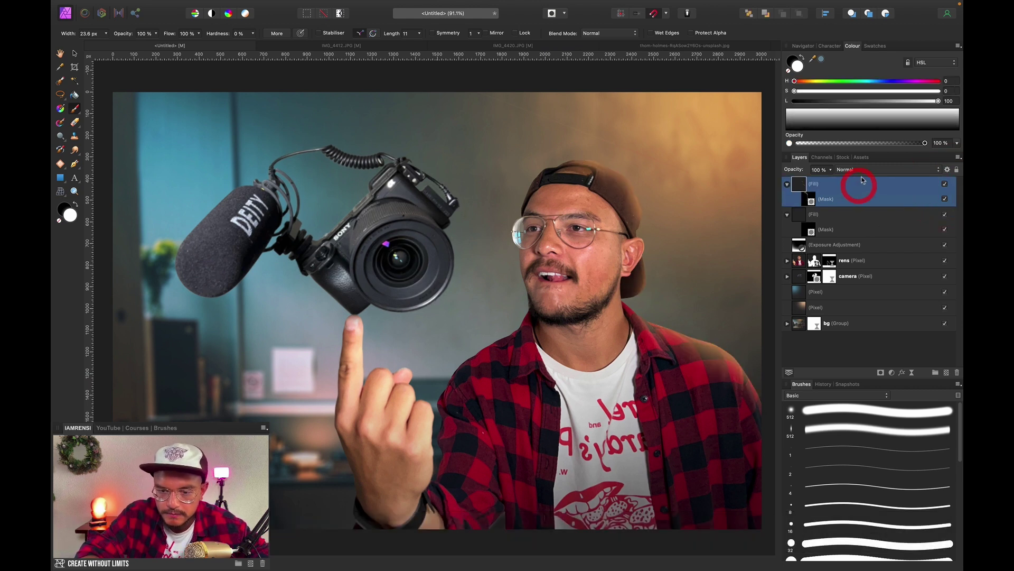
pyautogui.click(807, 199)
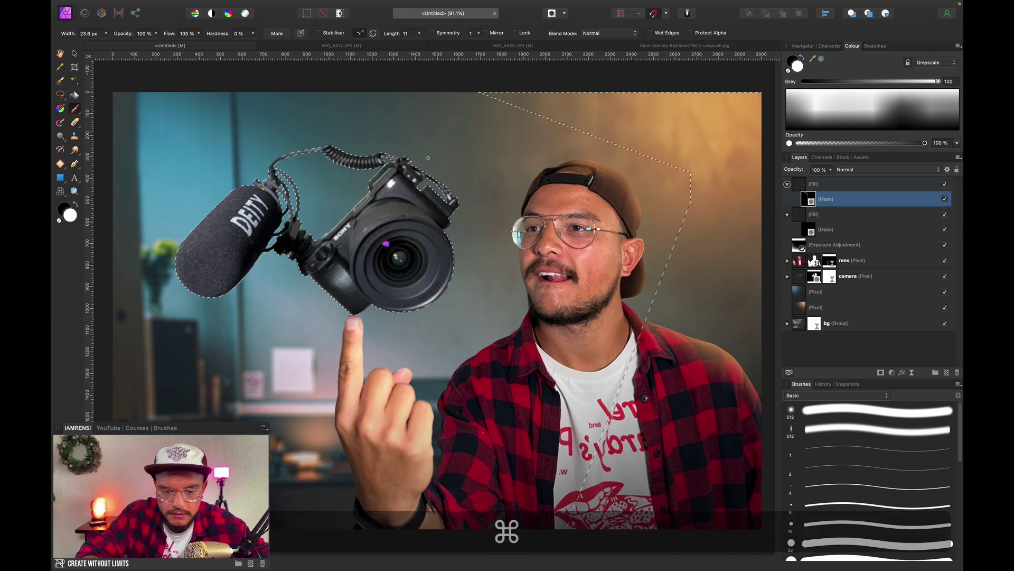
pyautogui.scroll(5, 428, 158)
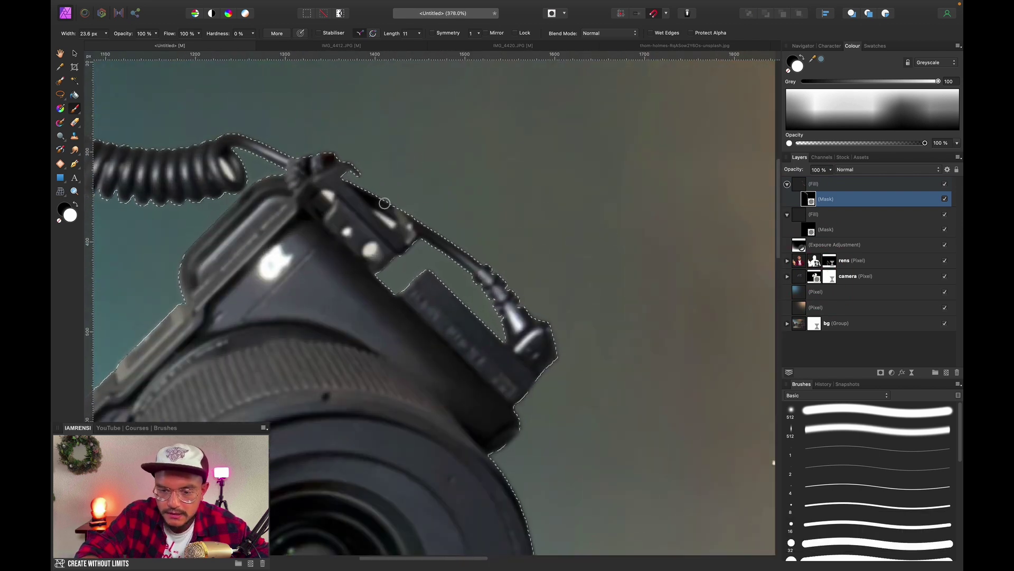
pyautogui.press(']')
pyautogui.press(']')
pyautogui.press(']')
pyautogui.press(']')
pyautogui.press(']')
pyautogui.press(']')
pyautogui.press(']')
pyautogui.press(']')
pyautogui.press(']')
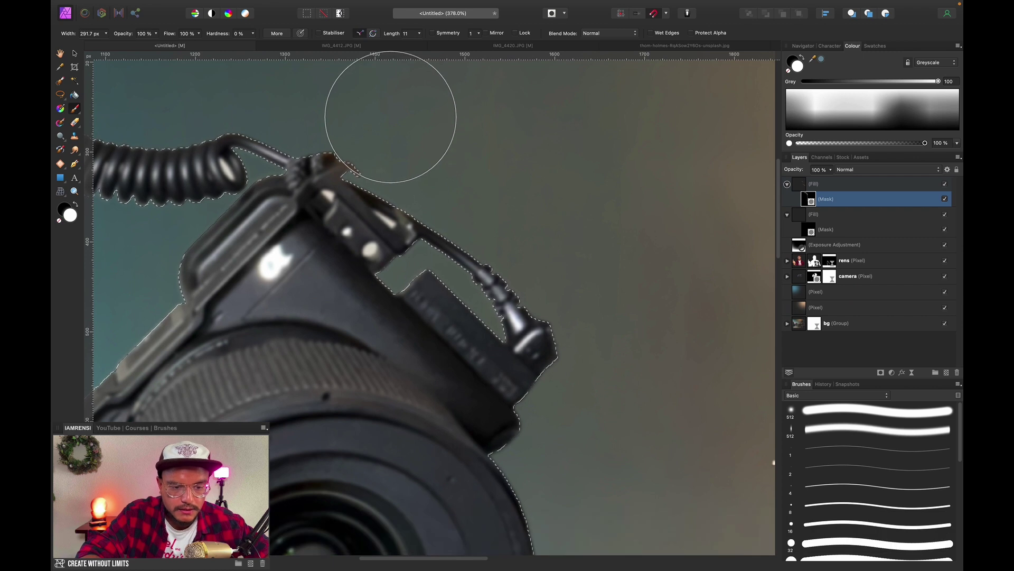
pyautogui.press('super+minus')
pyautogui.press('super+minus')
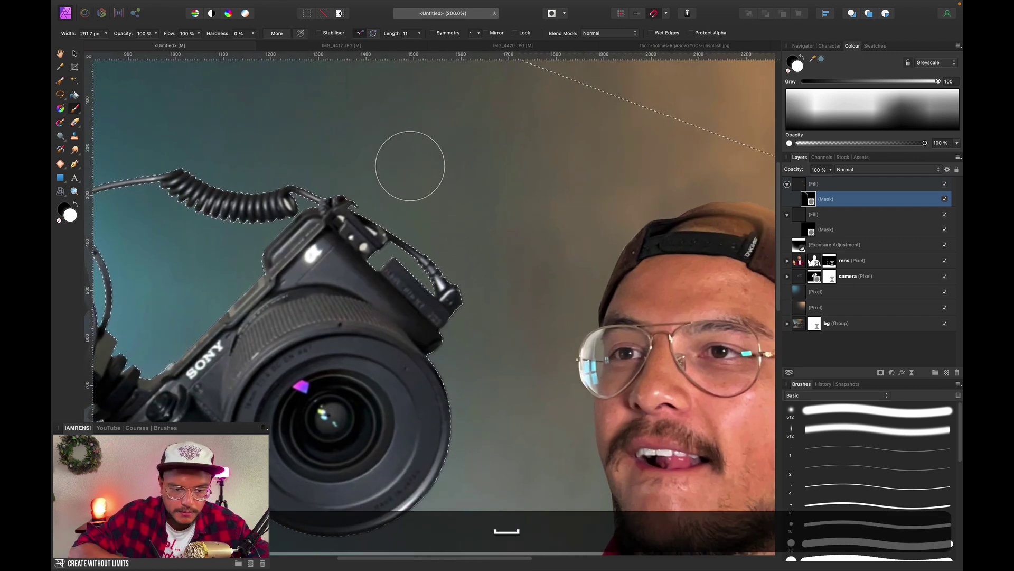
pyautogui.press('super+d')
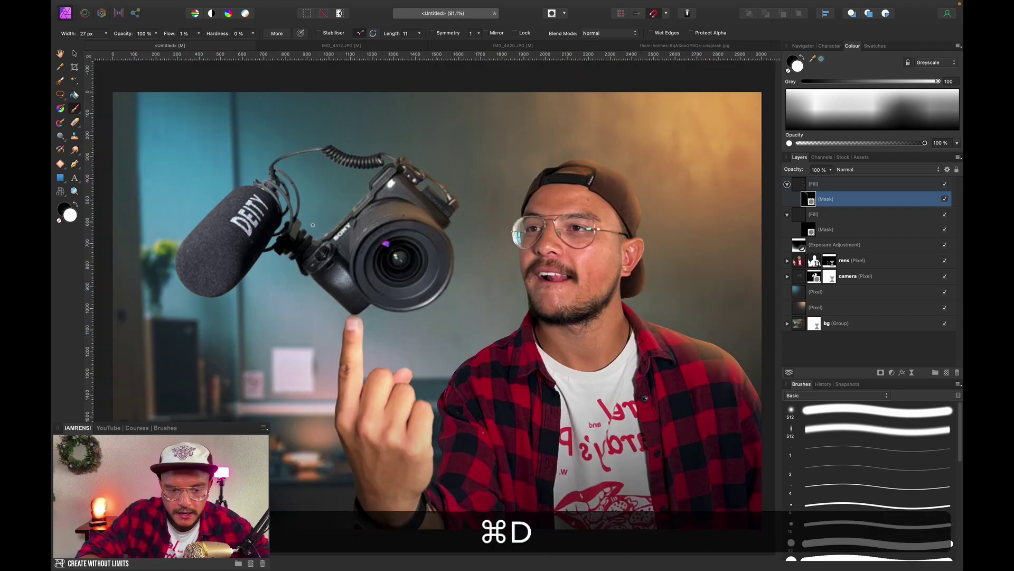
# On the blue fill's mask, paint the light along the cap edge, face and glasses.
pyautogui.click(811, 230)
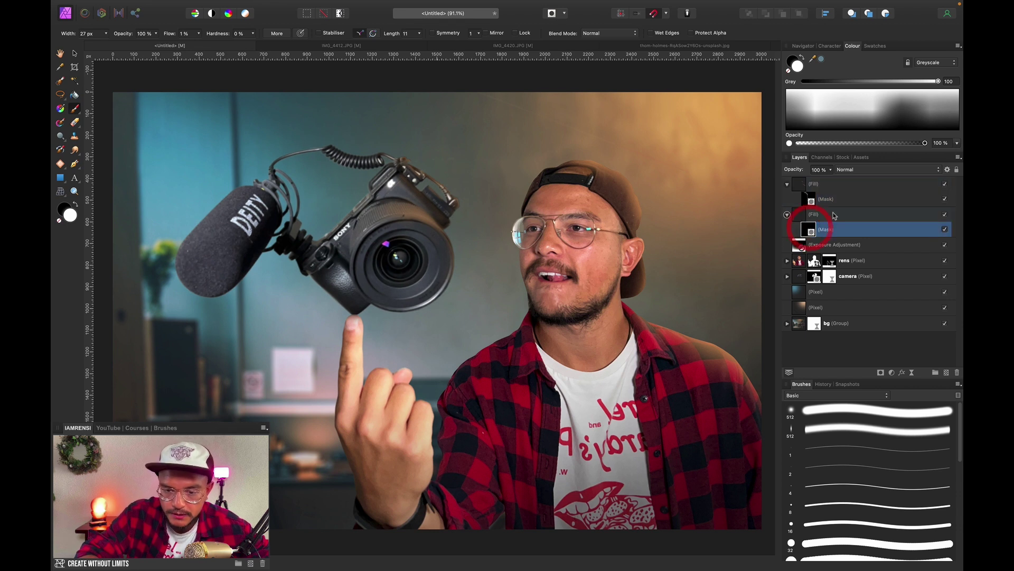
pyautogui.press('x')
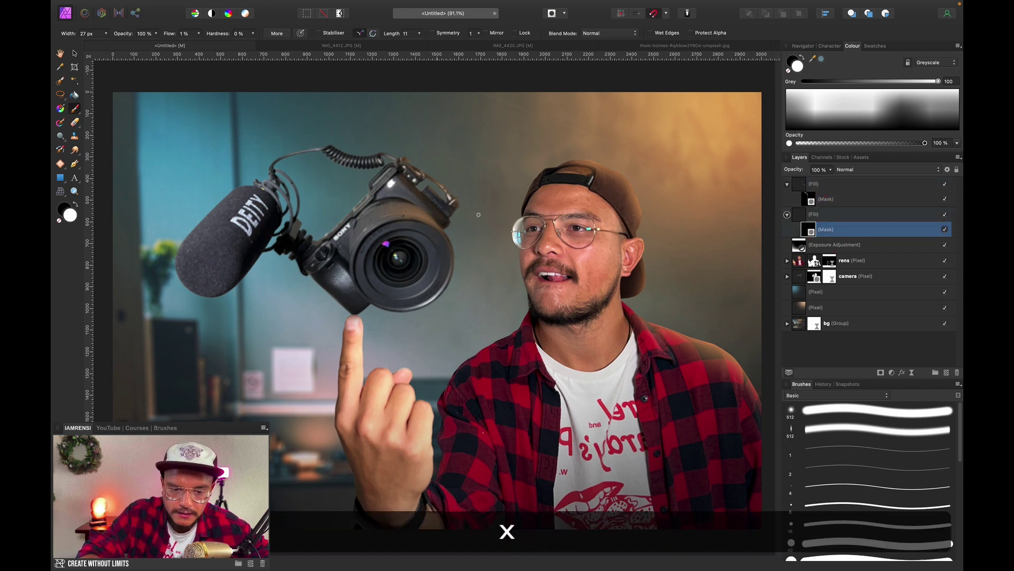
pyautogui.press(']')
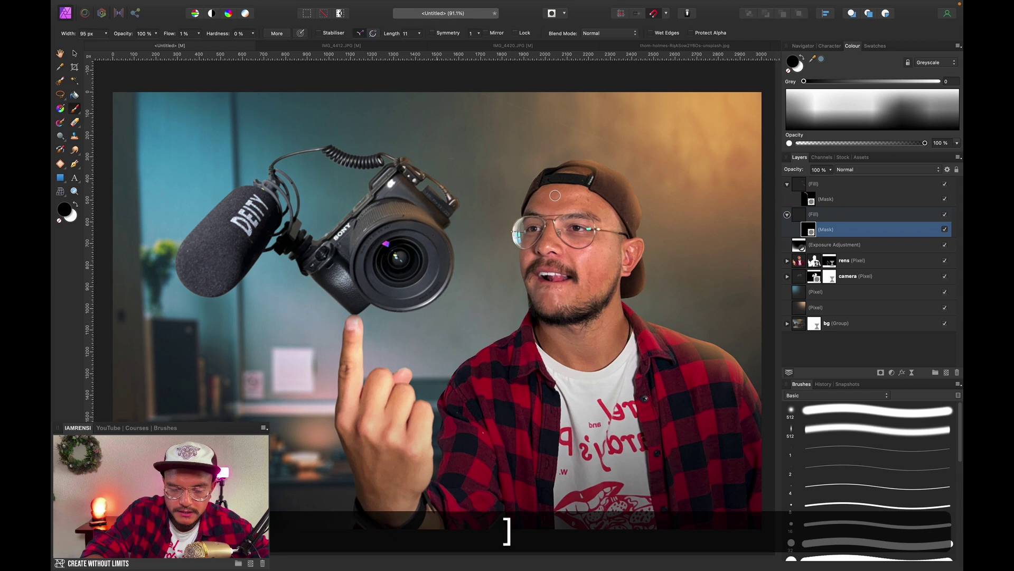
pyautogui.scroll(5, 555, 196)
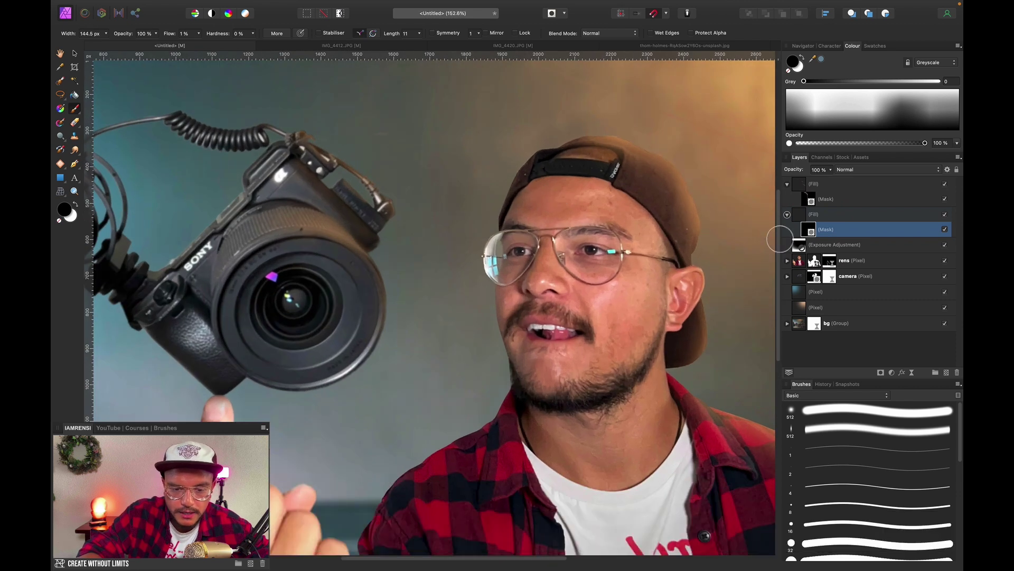
pyautogui.press('super')
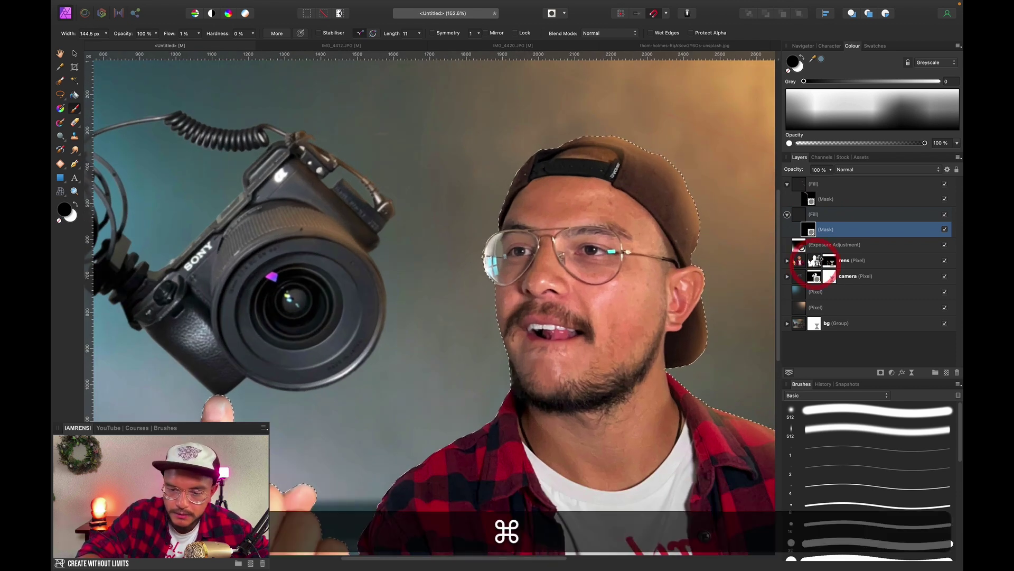
pyautogui.scroll(-2, 517, 146)
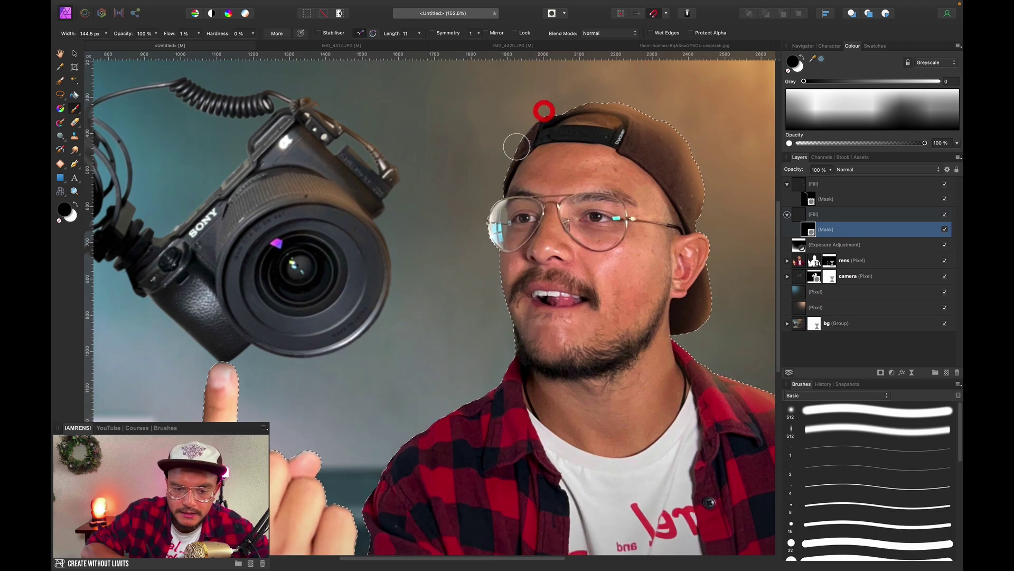
pyautogui.moveTo(525, 140); pyautogui.dragTo(525, 131)
pyautogui.press('x')
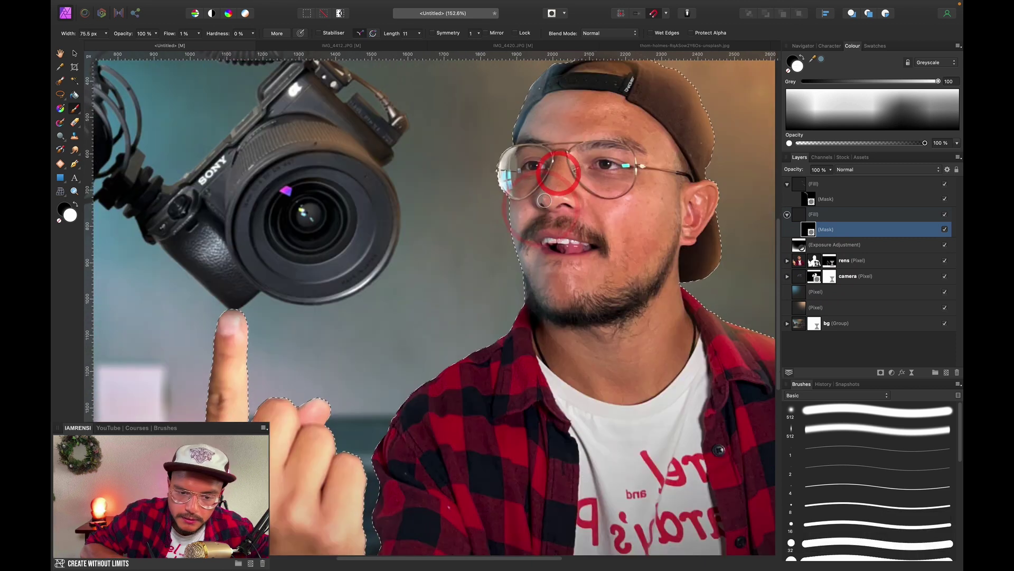
pyautogui.moveTo(554, 174); pyautogui.dragTo(548, 184)
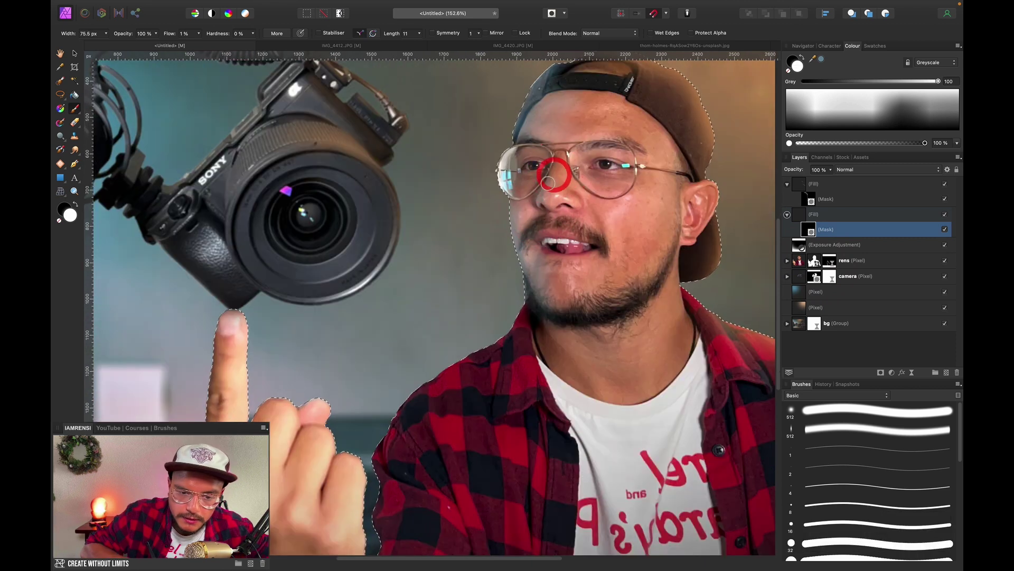
# Paint light along the raised finger's edges and clear the selection.
pyautogui.press(']')
pyautogui.press(']')
pyautogui.press(']')
pyautogui.scroll(-4, 552, 211)
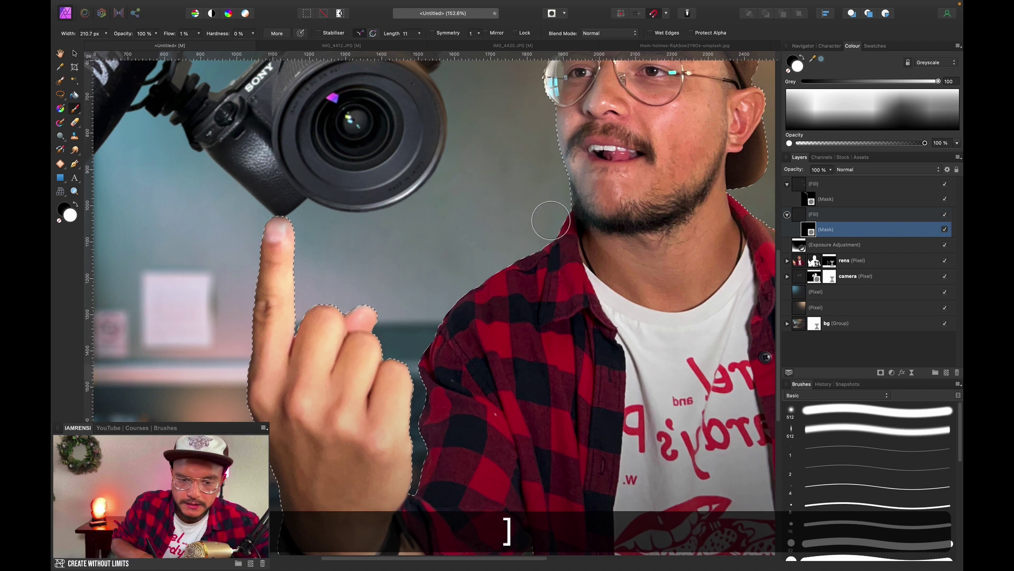
pyautogui.hscroll(-4, 556, 226)
pyautogui.scroll(2, 555, 226)
pyautogui.press('[')
pyautogui.press('[')
pyautogui.press('[')
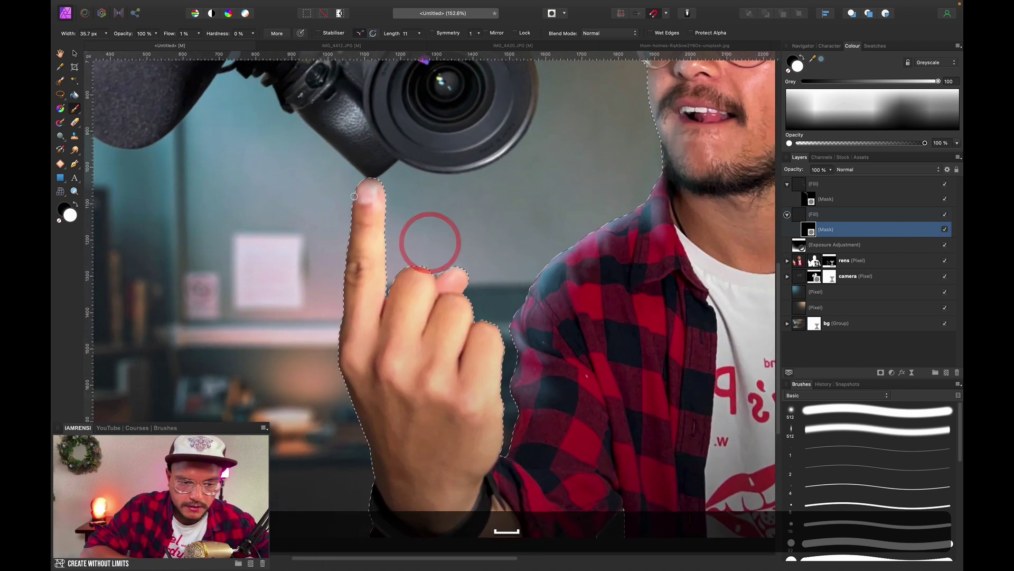
pyautogui.press(']')
pyautogui.press(']')
pyautogui.press(']')
pyautogui.click(335, 290)
pyautogui.moveTo(326, 283); pyautogui.dragTo(358, 172)
pyautogui.click(347, 301)
pyautogui.press('super+0')
pyautogui.press('super+d')
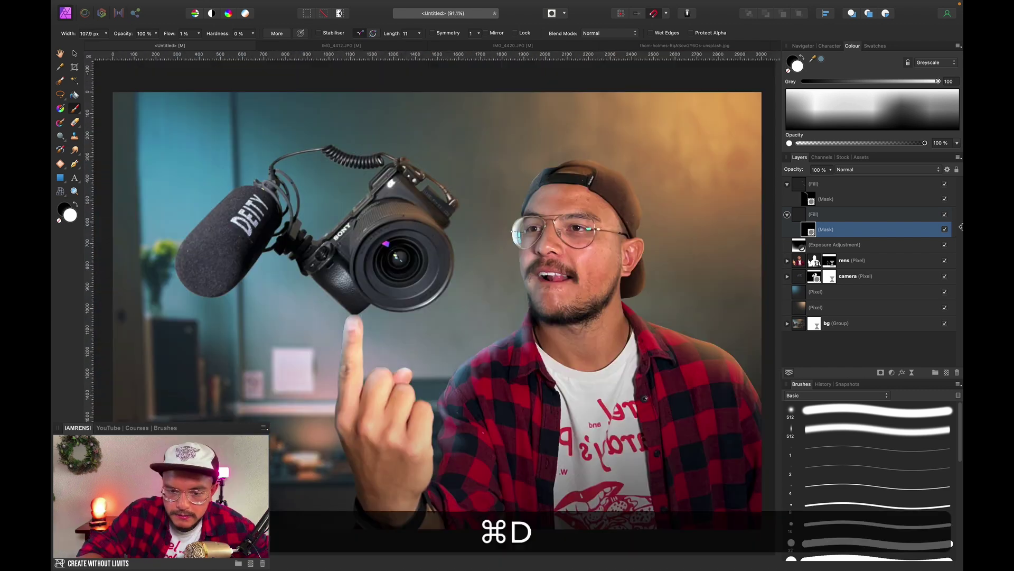
# Toggle the mask and fill layer visibility to compare, leaving the blend mode unchanged.
pyautogui.click(945, 229)
pyautogui.click(945, 228)
pyautogui.click(946, 217)
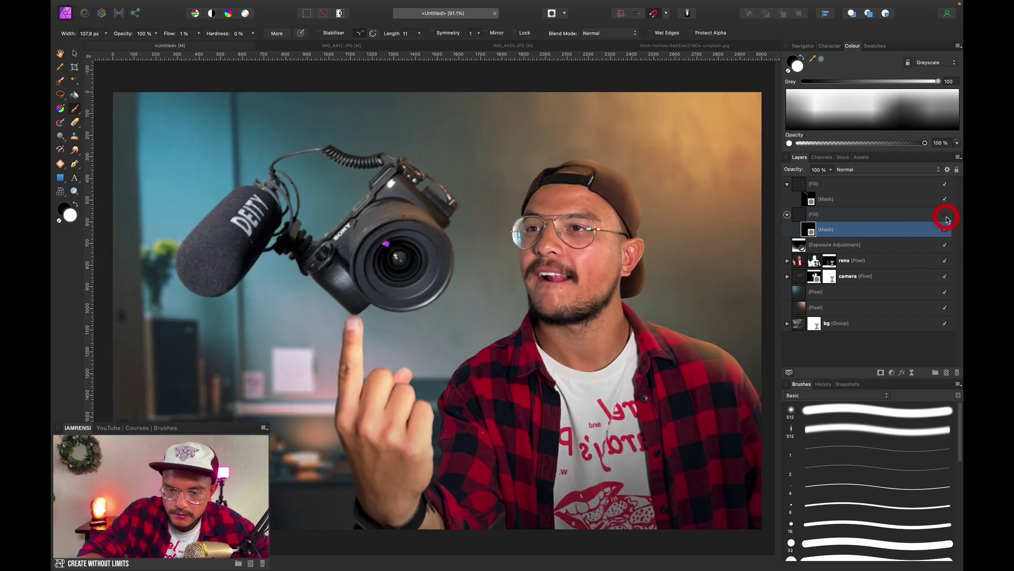
pyautogui.click(946, 215)
pyautogui.click(870, 170)
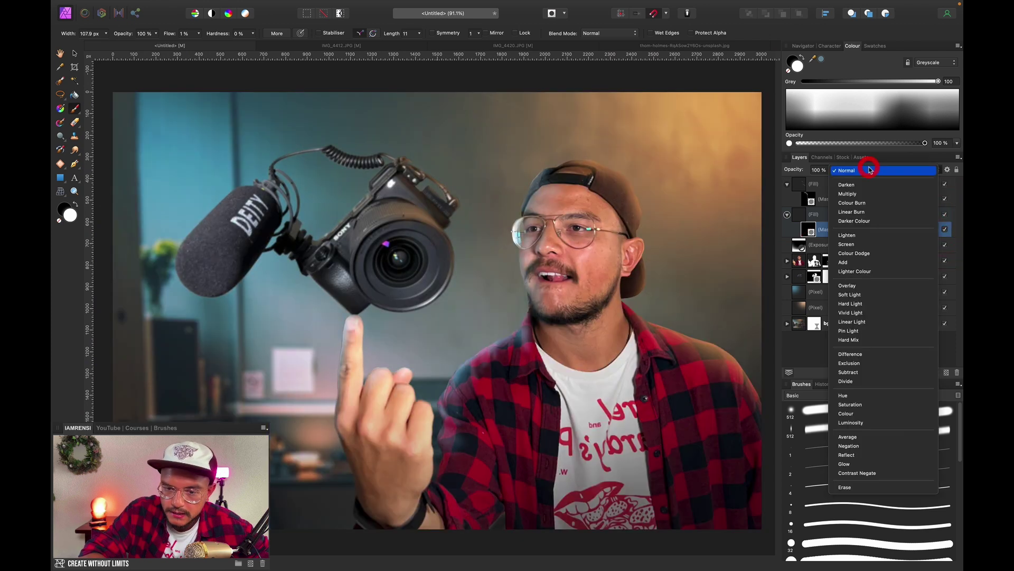
pyautogui.press('Escape')
pyautogui.click(814, 212)
pyautogui.click(861, 169)
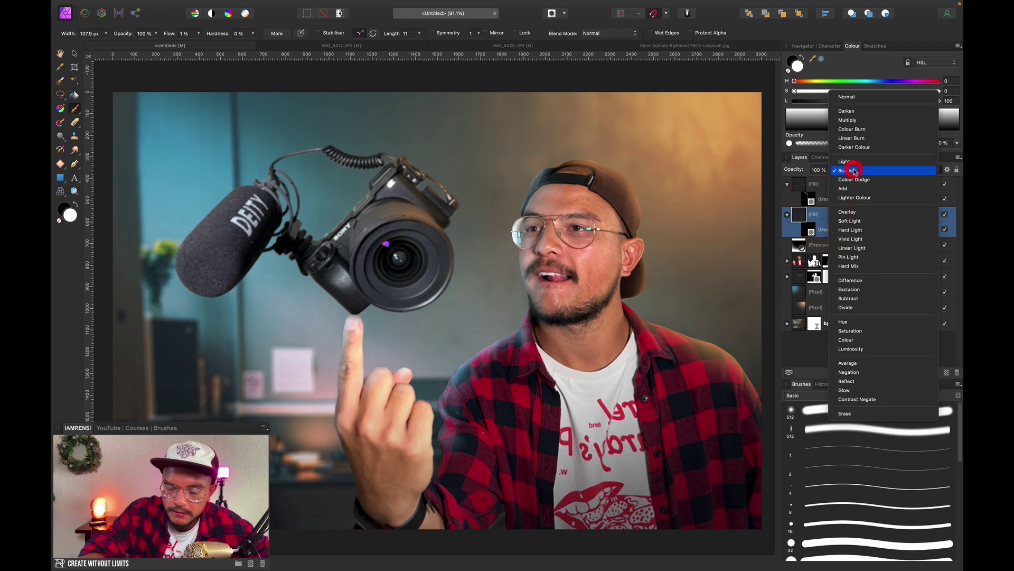
pyautogui.click(860, 97)
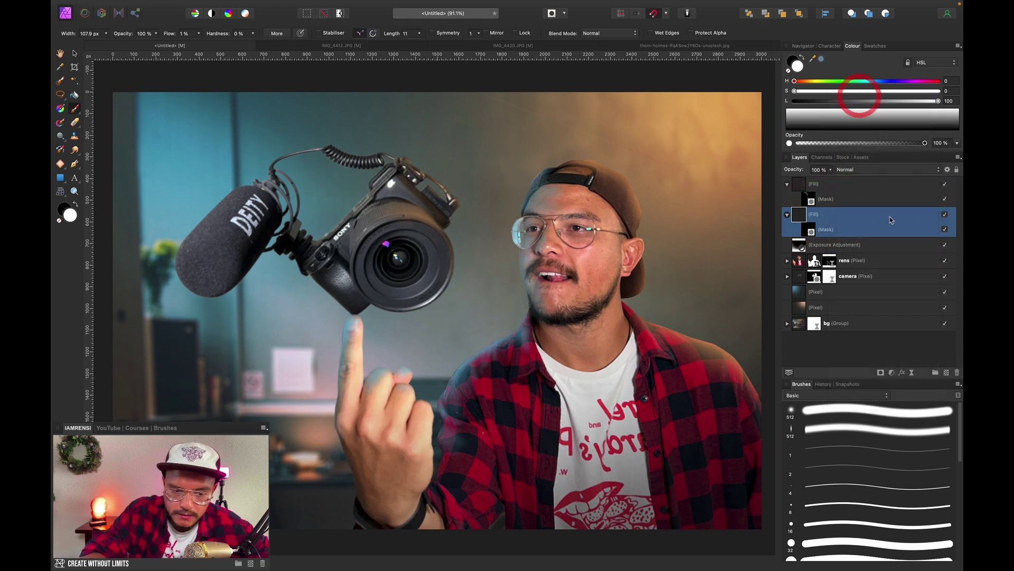
pyautogui.click(945, 231)
pyautogui.click(945, 229)
pyautogui.click(945, 214)
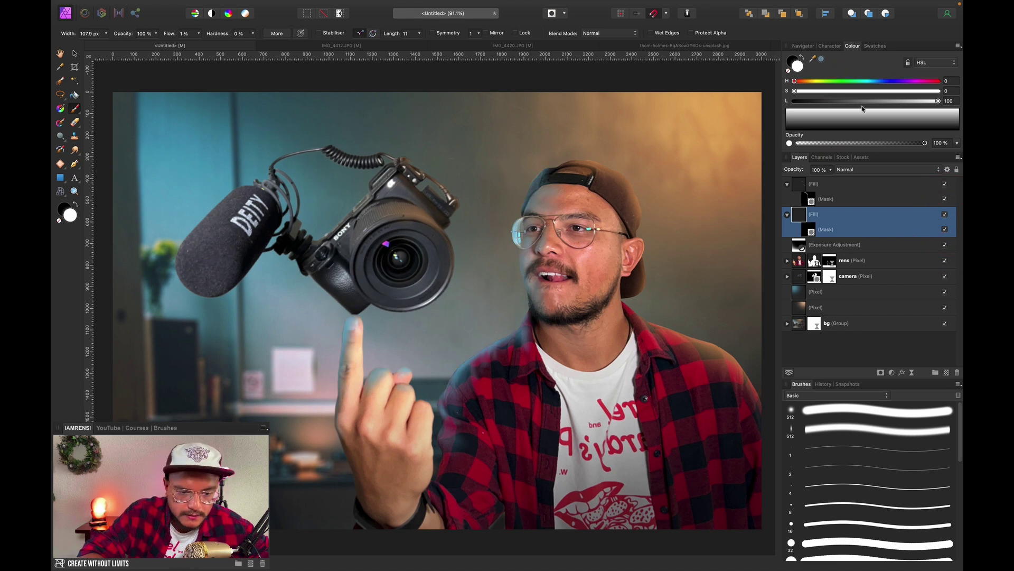
# Make the teal fill light more saturated: H 198, S 78, L 70.
pyautogui.press('g')
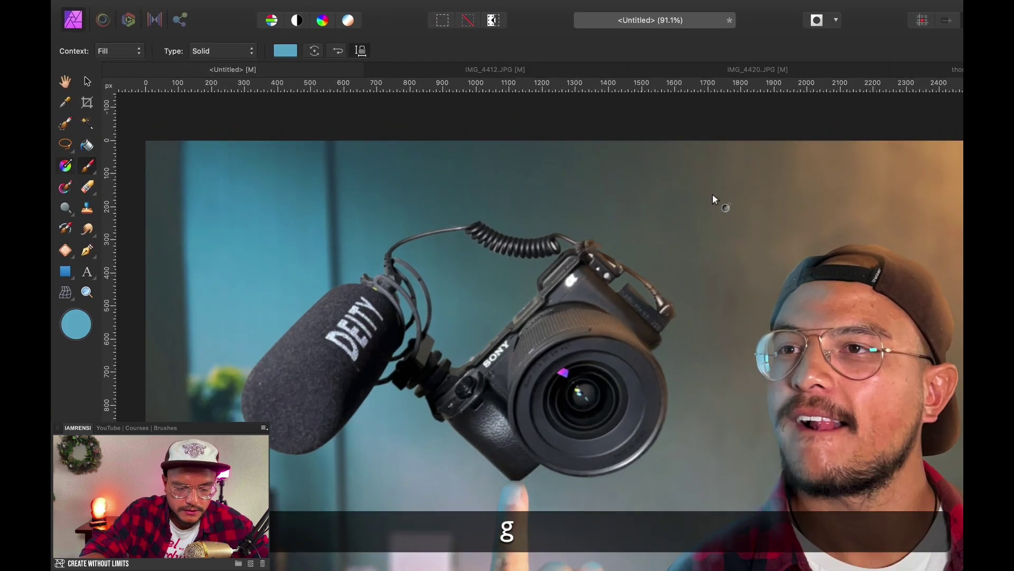
pyautogui.click(203, 33)
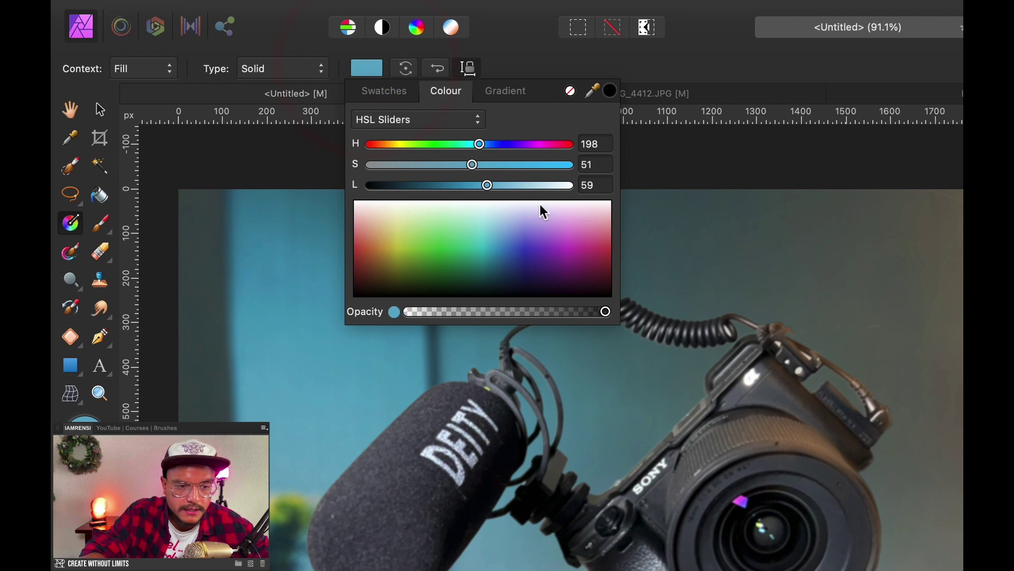
pyautogui.moveTo(495, 168); pyautogui.dragTo(515, 185)
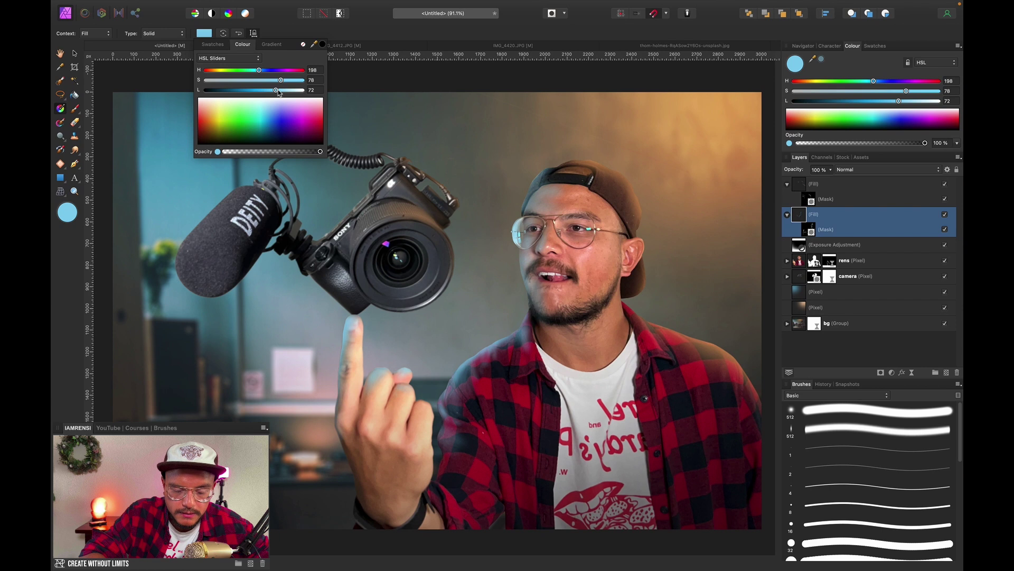
pyautogui.moveTo(278, 92); pyautogui.dragTo(277, 93)
pyautogui.click(274, 25)
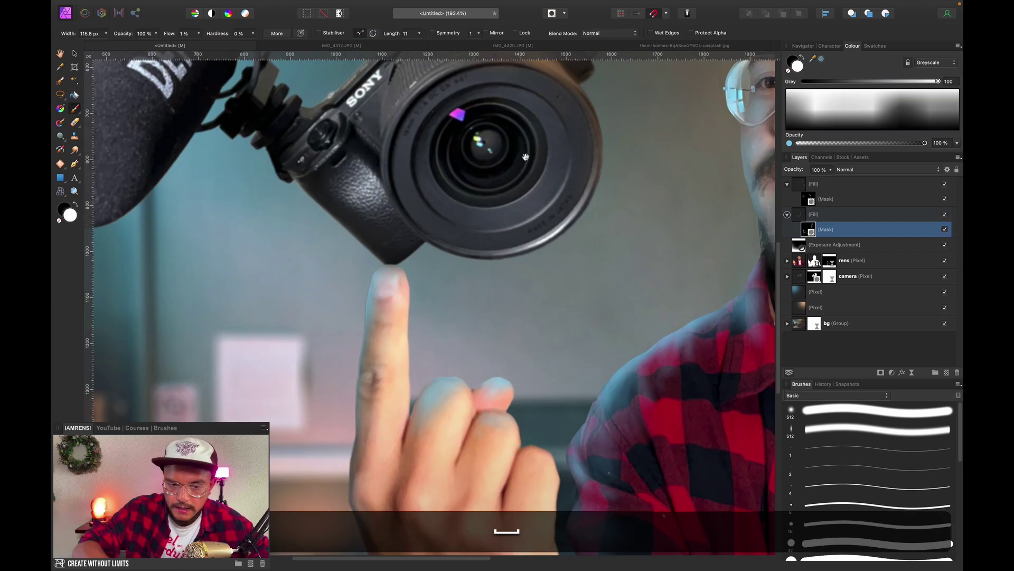
# Paint the teal light along the microphone's edges and the coiled cable.
pyautogui.hscroll(-5, 526, 157)
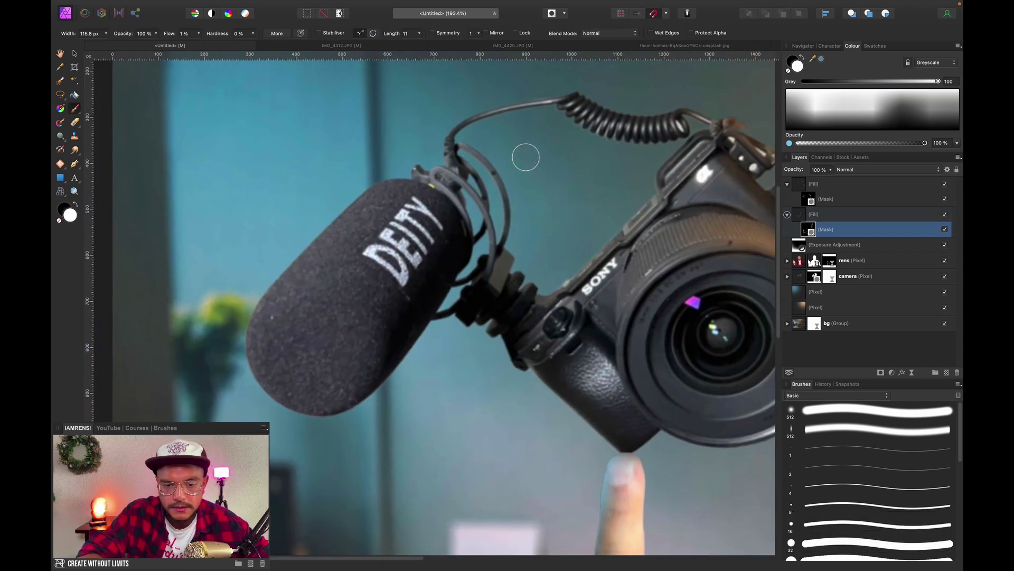
pyautogui.press('super')
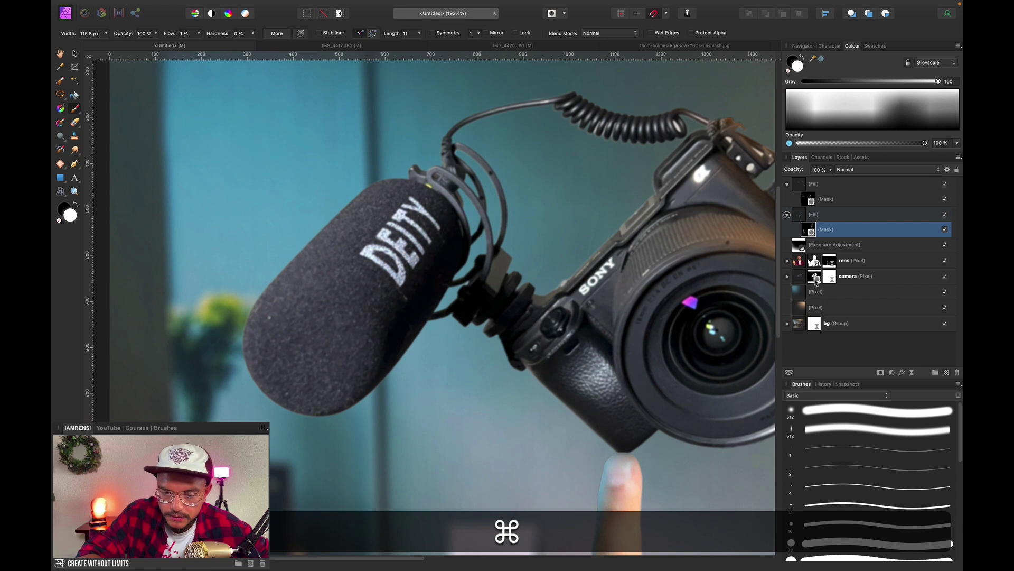
pyautogui.hscroll(5, 628, 314)
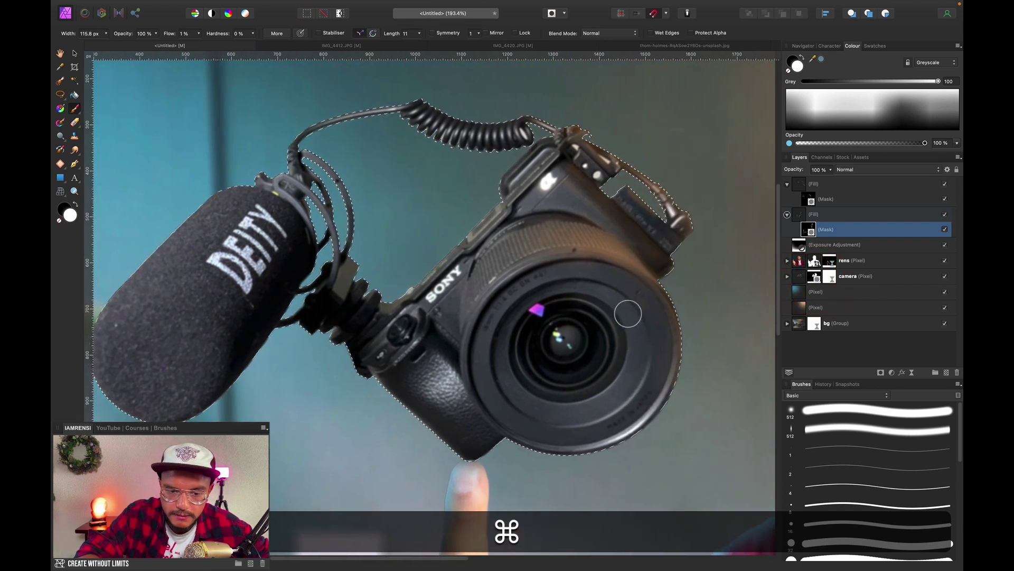
pyautogui.hscroll(-8, 629, 314)
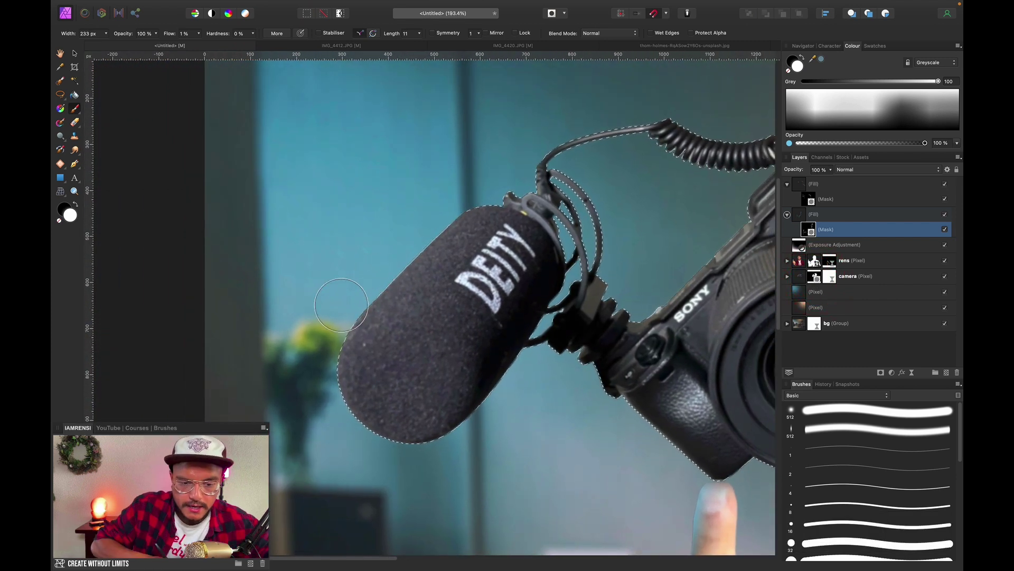
pyautogui.moveTo(323, 341); pyautogui.dragTo(442, 253)
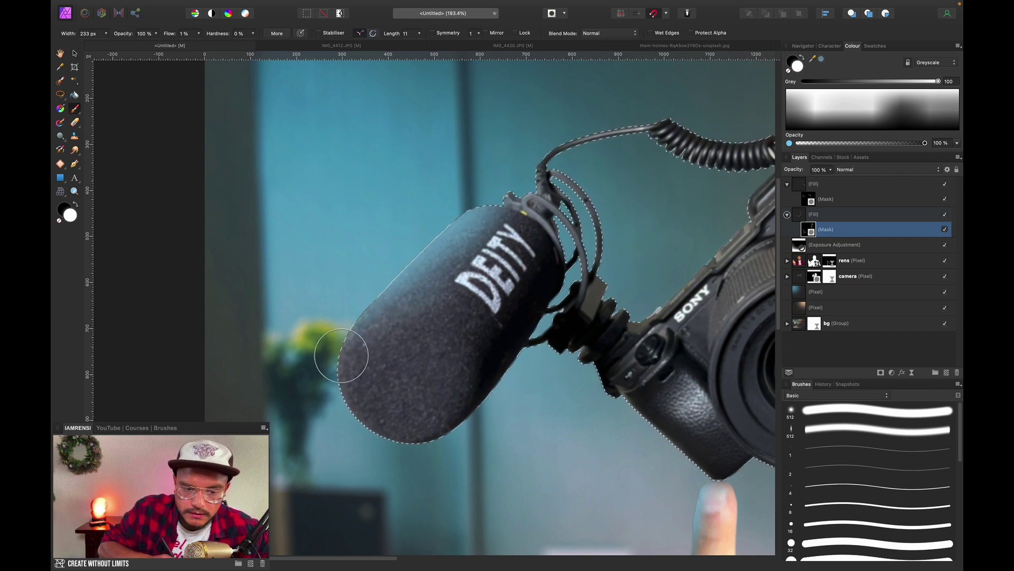
pyautogui.moveTo(342, 355); pyautogui.dragTo(355, 461)
pyautogui.moveTo(388, 328)
pyautogui.mouseDown()
pyautogui.moveTo(475, 235)
pyautogui.moveTo(460, 281)
pyautogui.mouseUp()
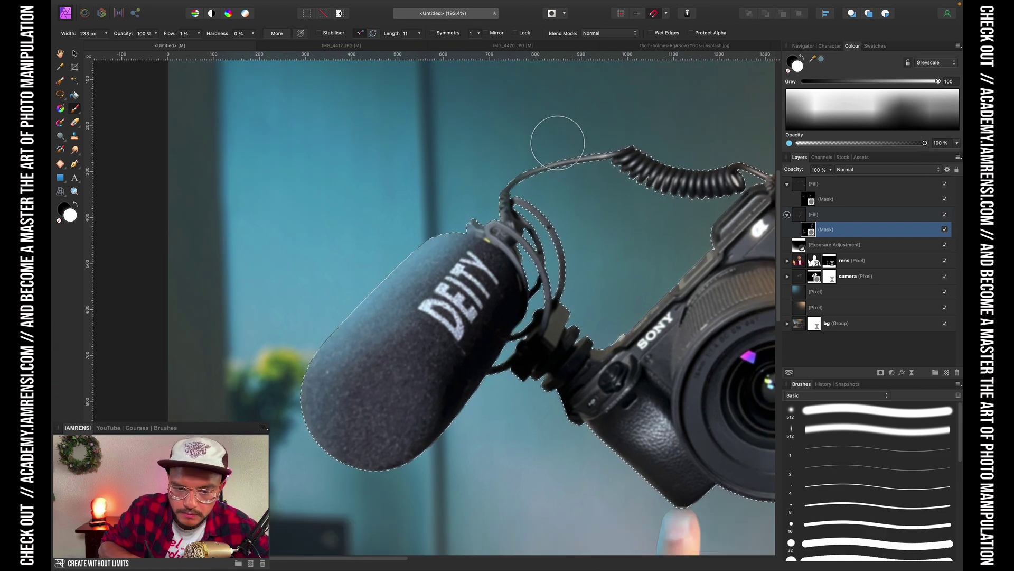
pyautogui.moveTo(621, 151); pyautogui.dragTo(742, 180)
# With a larger brush, paint light along the camera's top and body edges.
pyautogui.press('x')
pyautogui.press('x')
pyautogui.press(']')
pyautogui.press(']')
pyautogui.press(']')
pyautogui.press(']')
pyautogui.moveTo(684, 345); pyautogui.dragTo(553, 355)
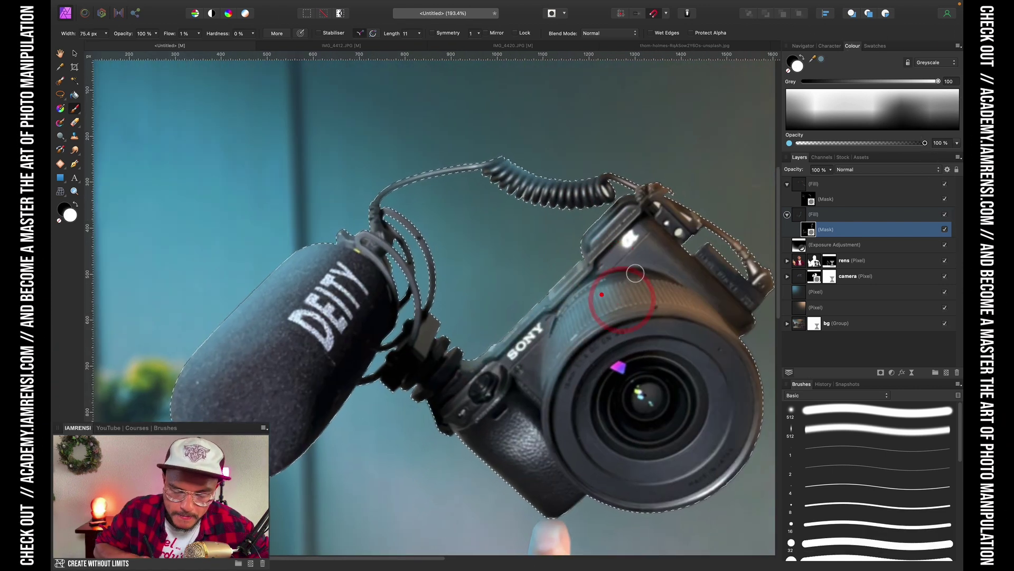
pyautogui.press('x')
pyautogui.moveTo(550, 197); pyautogui.dragTo(512, 190)
pyautogui.press('x')
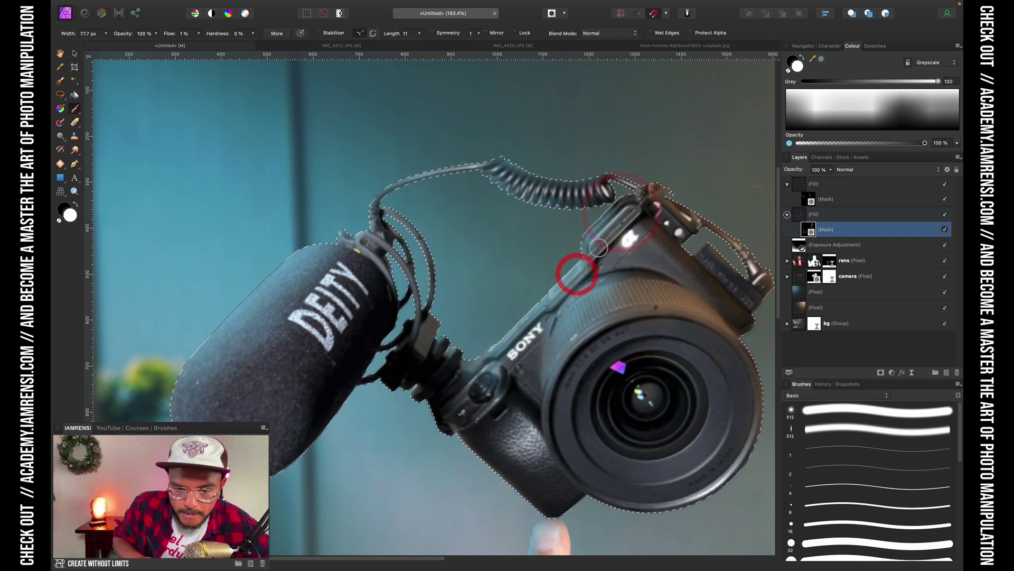
pyautogui.press('super+d')
# Paint the teal light along the man's neck and the knuckle edges.
pyautogui.press('super+0')
pyautogui.click(945, 215)
pyautogui.scroll(5, 608, 338)
pyautogui.moveTo(527, 313); pyautogui.dragTo(530, 288)
pyautogui.moveTo(253, 394); pyautogui.dragTo(288, 387)
pyautogui.moveTo(311, 400)
pyautogui.mouseDown()
pyautogui.moveTo(365, 379)
pyautogui.moveTo(414, 236)
pyautogui.mouseUp()
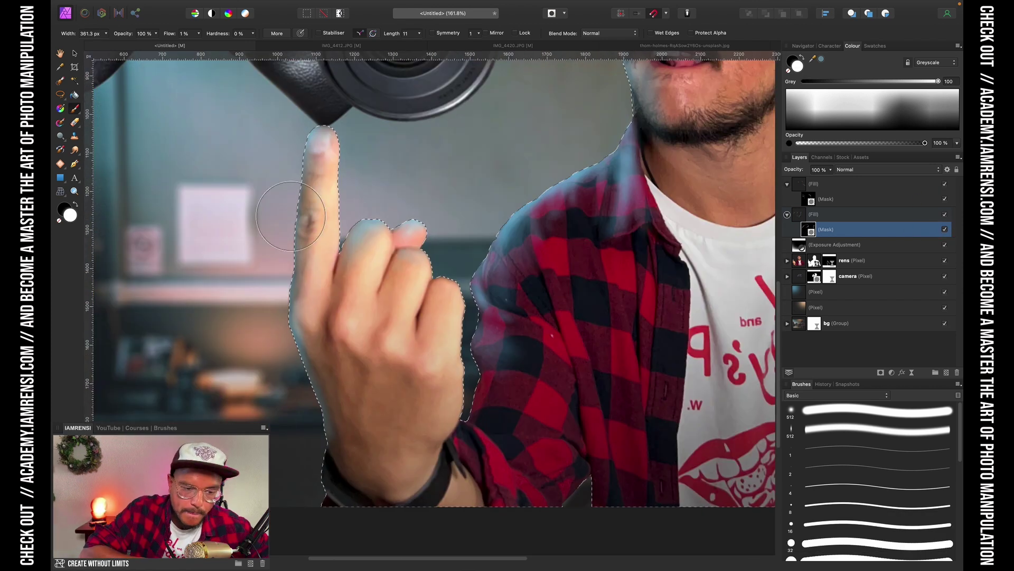
# Paint light along the man's jaw and cheek with an enlarged brush.
pyautogui.press('super+0')
pyautogui.keyDown('super'); pyautogui.click(814, 260); pyautogui.keyUp('super')
pyautogui.scroll(6, 623, 233)
pyautogui.press(']')
pyautogui.press(']')
pyautogui.press(']')
pyautogui.press(']')
pyautogui.press(']')
pyautogui.press(']')
pyautogui.press(']')
pyautogui.press(']')
pyautogui.press('super+d')
pyautogui.moveTo(544, 265); pyautogui.dragTo(456, 180)
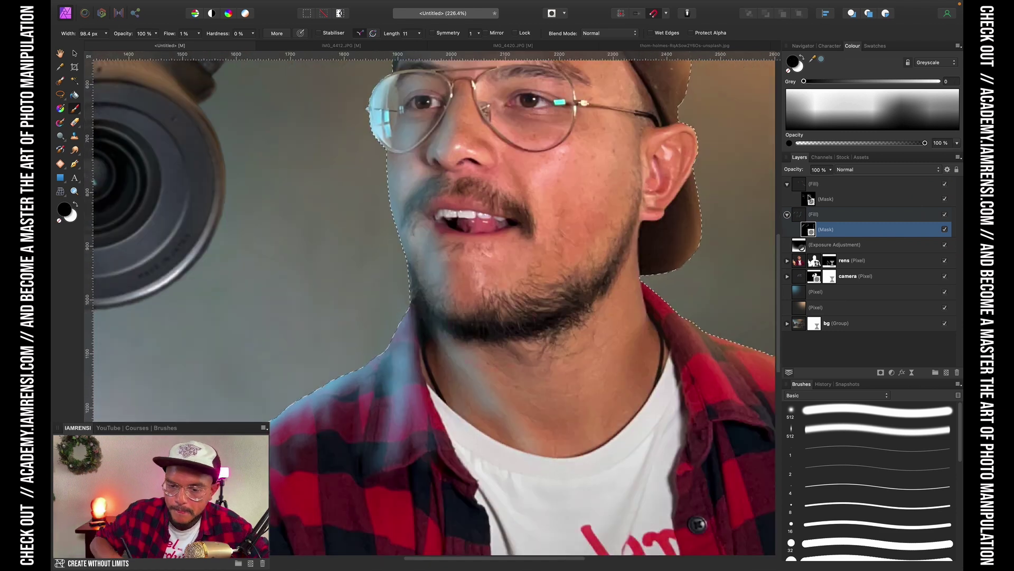
# Collapse the fill layers in the Layers panel and select the camera's mask.
pyautogui.click(808, 200)
pyautogui.click(808, 229)
pyautogui.press('super+0')
pyautogui.click(787, 214)
pyautogui.click(788, 184)
pyautogui.click(805, 184)
pyautogui.click(787, 183)
pyautogui.click(809, 199)
pyautogui.scroll(4, 571, 153)
# Add a Curves adjustment and reshape its curve to adjust the tones.
pyautogui.click(808, 277)
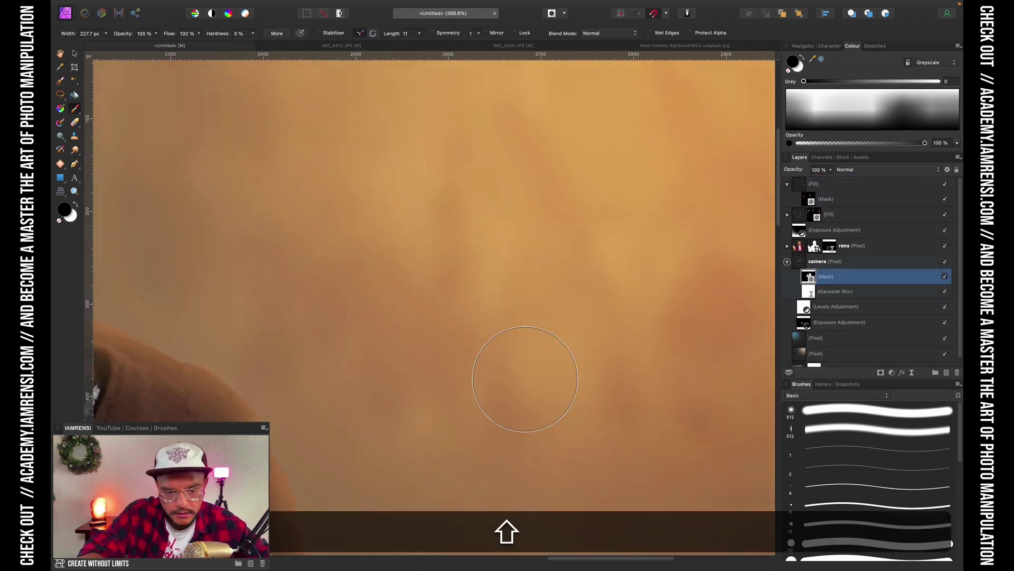
pyautogui.press('super+0')
pyautogui.press('super+m')
pyautogui.moveTo(762, 338); pyautogui.dragTo(744, 338)
pyautogui.moveTo(709, 382); pyautogui.dragTo(709, 387)
# Add Colour Balance warming highlights (Cyan/Red 5%, Yellow/Blue −38%) and compare Curves on/off.
pyautogui.press('super+b')
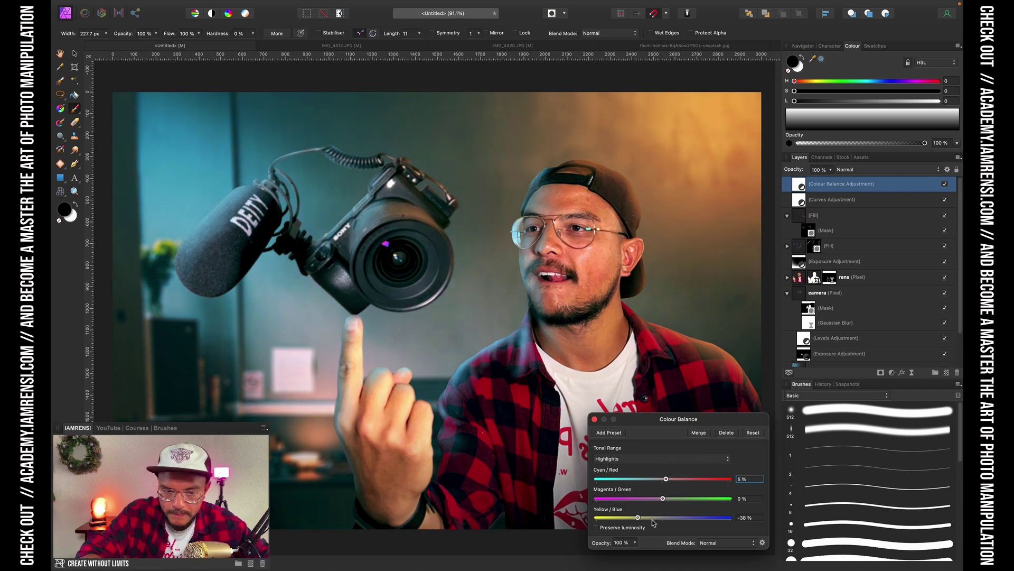
pyautogui.click(594, 419)
pyautogui.click(787, 277)
pyautogui.click(827, 292)
pyautogui.click(823, 184)
# Move the camera layer above rens and select the camera's mask.
pyautogui.click(944, 200)
pyautogui.scroll(4, 356, 312)
pyautogui.moveTo(822, 338); pyautogui.dragTo(822, 270)
pyautogui.click(818, 223)
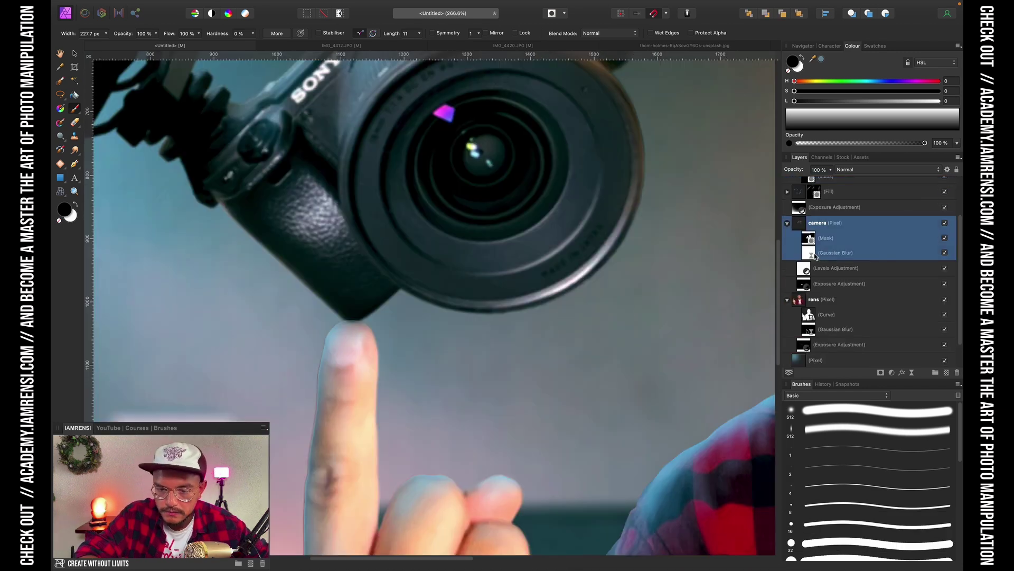
pyautogui.click(809, 238)
# Expand the second fill layer and select its mask.
pyautogui.click(788, 191)
pyautogui.scroll(3, 825, 238)
pyautogui.click(808, 260)
pyautogui.scroll(-5, 349, 379)
pyautogui.press('v')
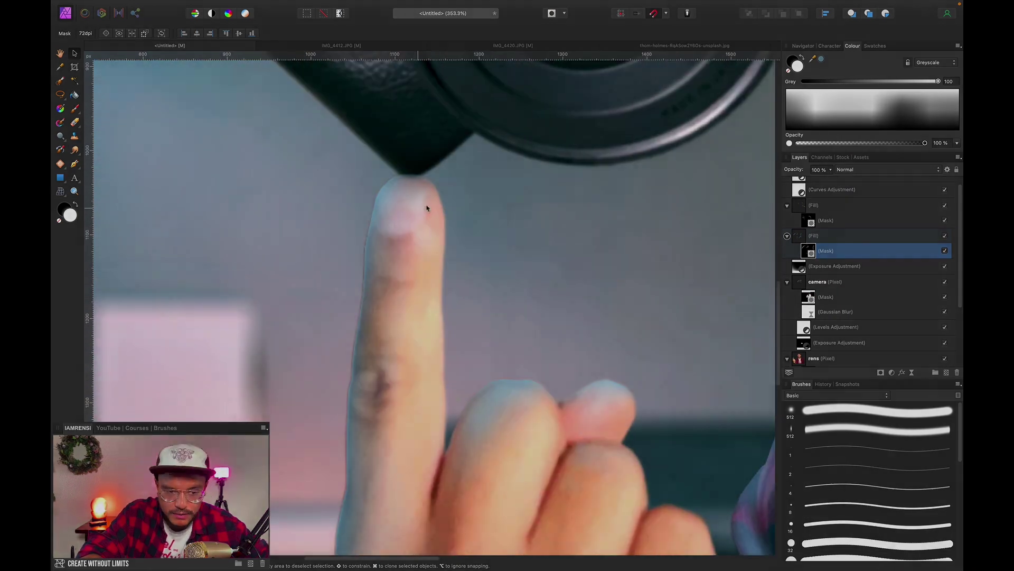